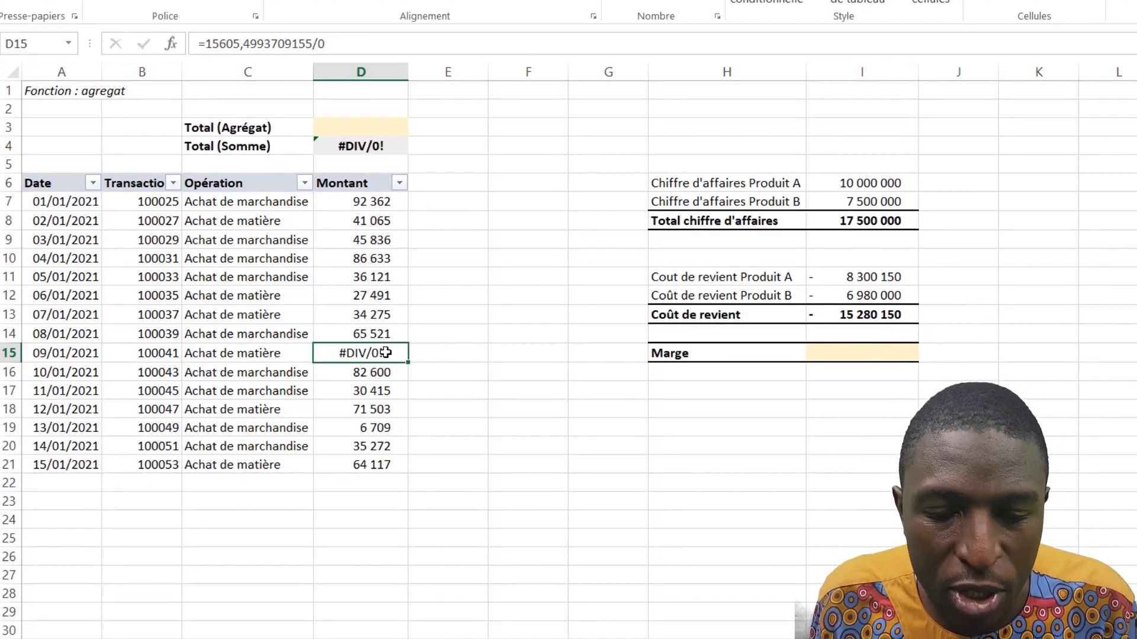
Inspect the SOMME formula in the Total (Somme) cell D4 and the range it covers.
double_click(380, 147)
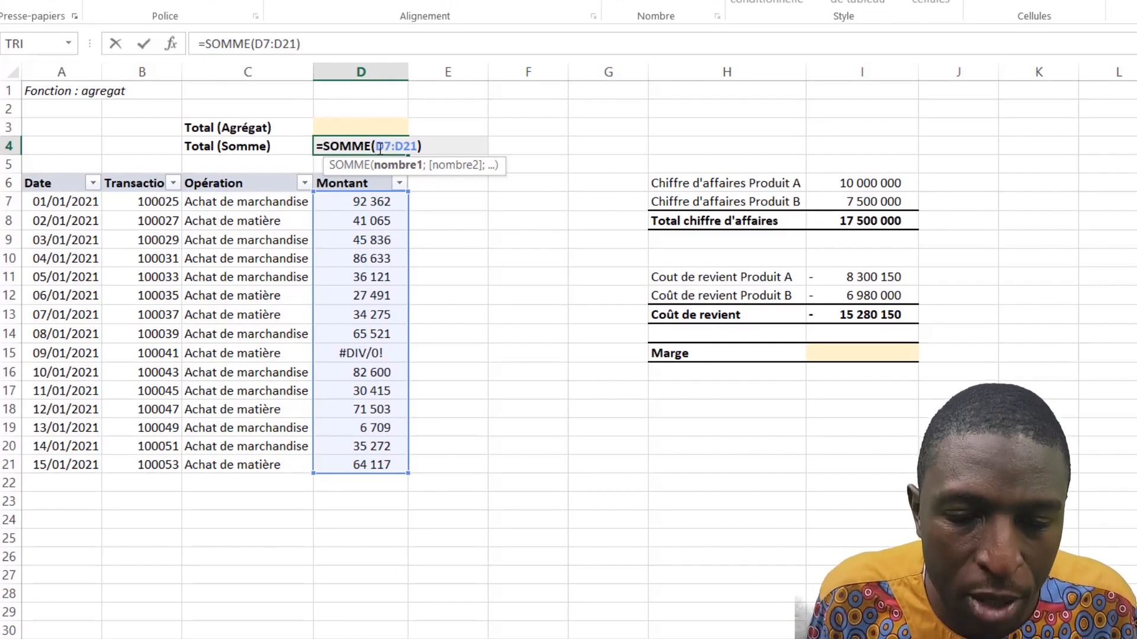
key("Return")
left_click(380, 147)
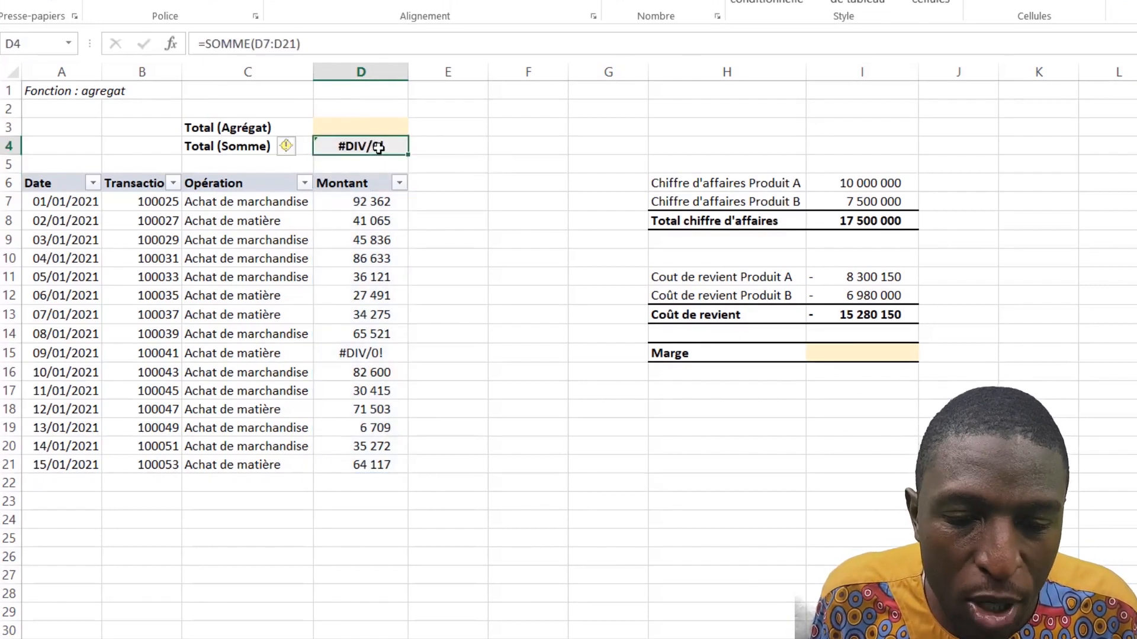
Start an AGREGAT formula in the Total (Agrégat) cell D3 with function 9 - SOMME.
left_click(375, 126)
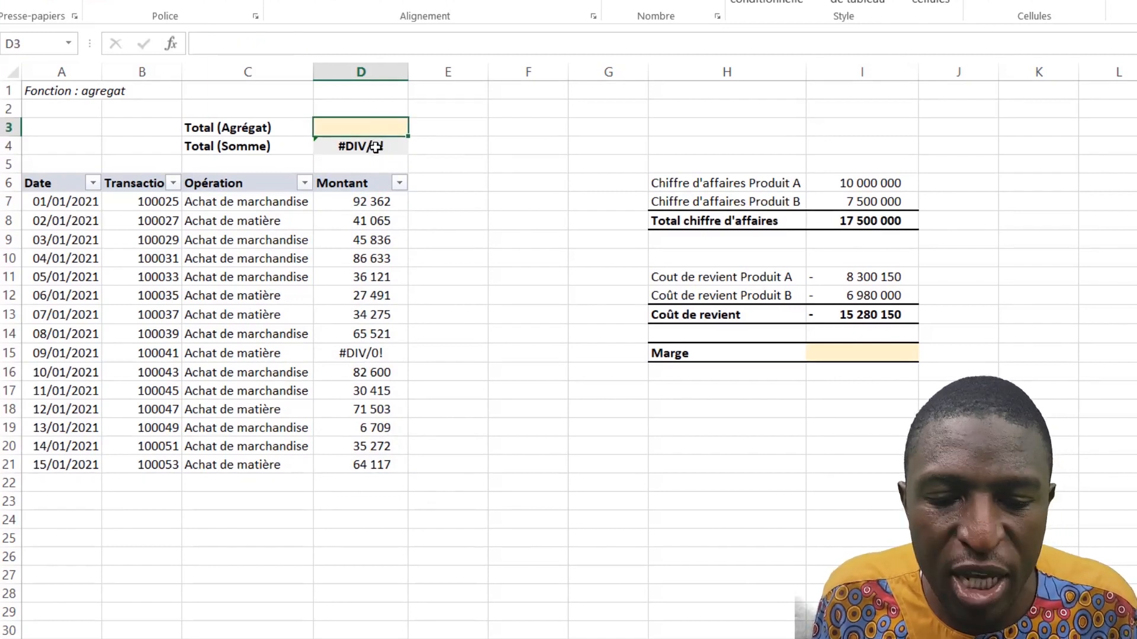
type("=")
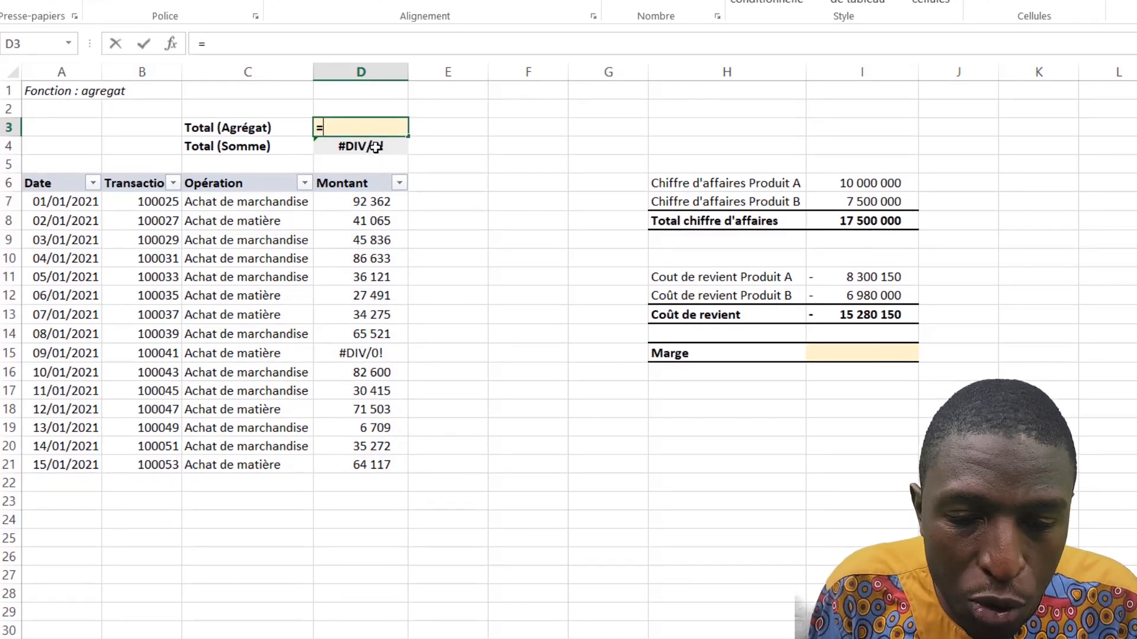
type("agre")
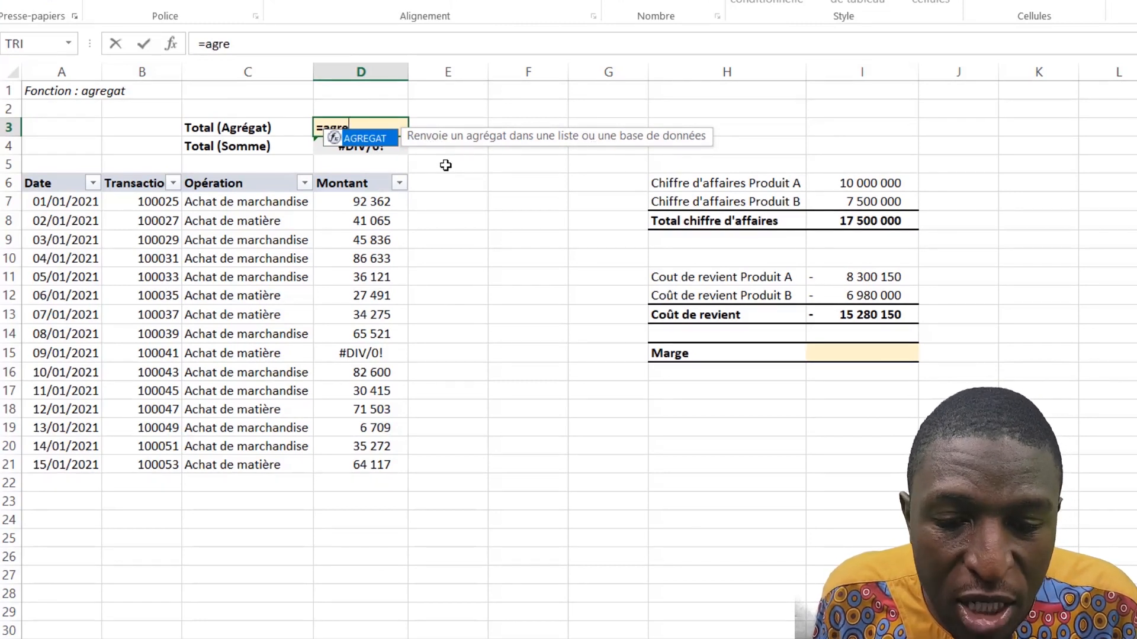
key("Tab")
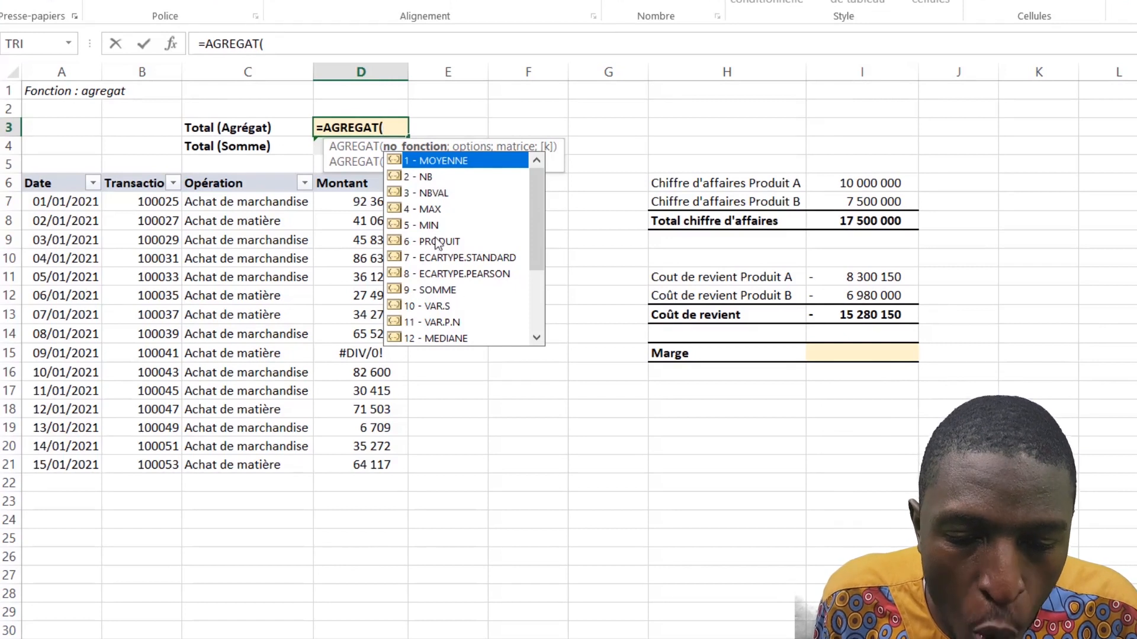
left_click(438, 290)
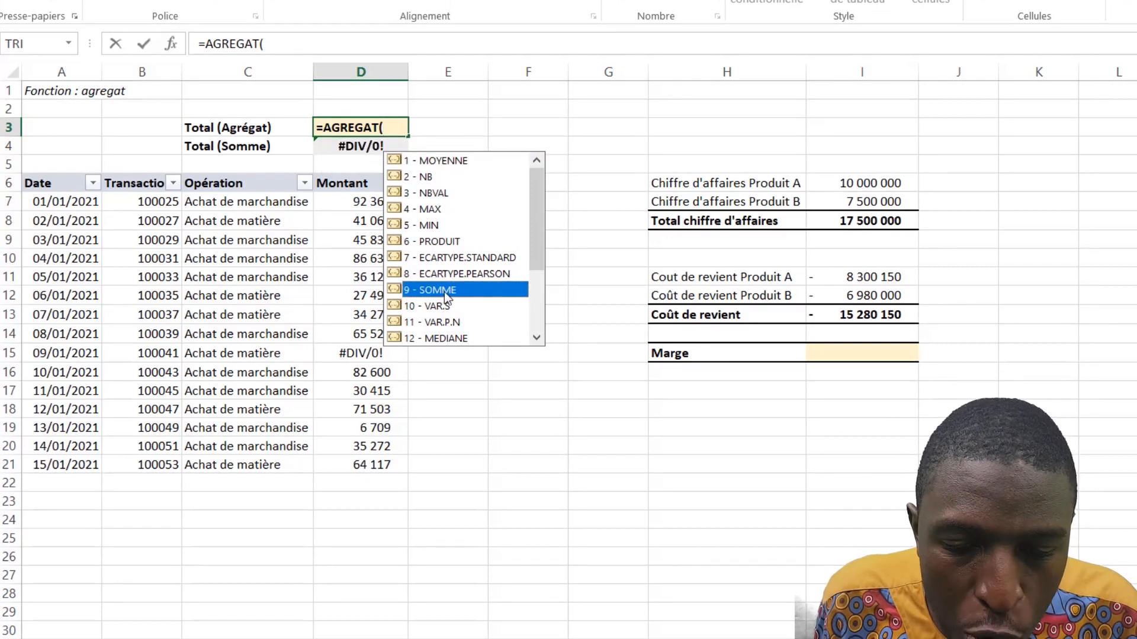
double_click(444, 293)
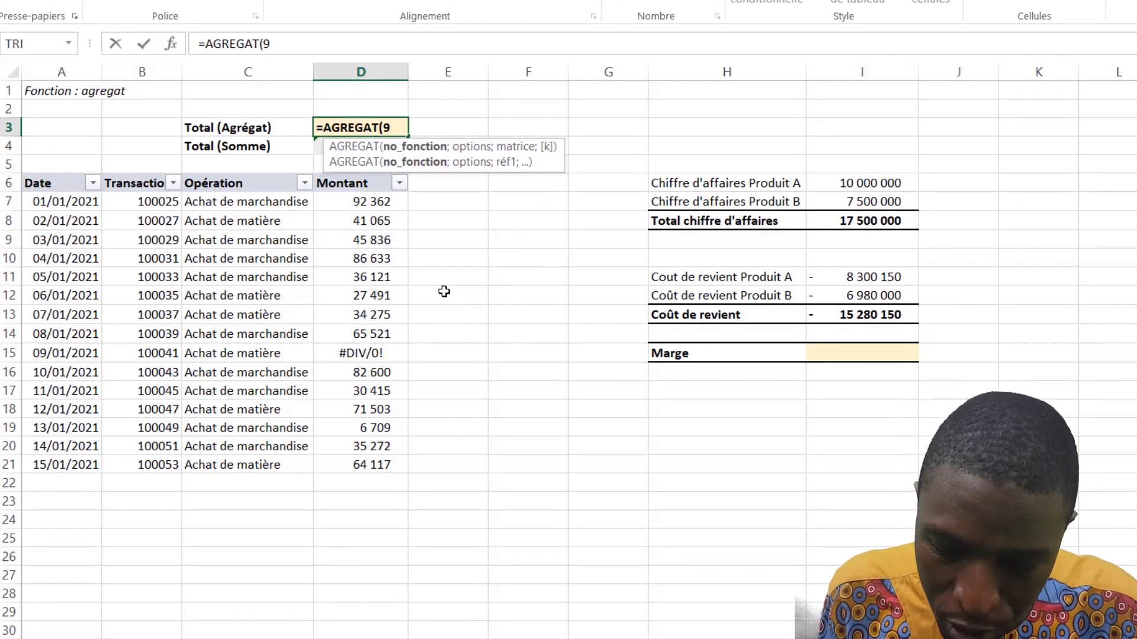
Complete D3's AGREGAT formula with option 6 - Ignorer les valeurs d'erreur over the Montant range D7:D21.
type(";")
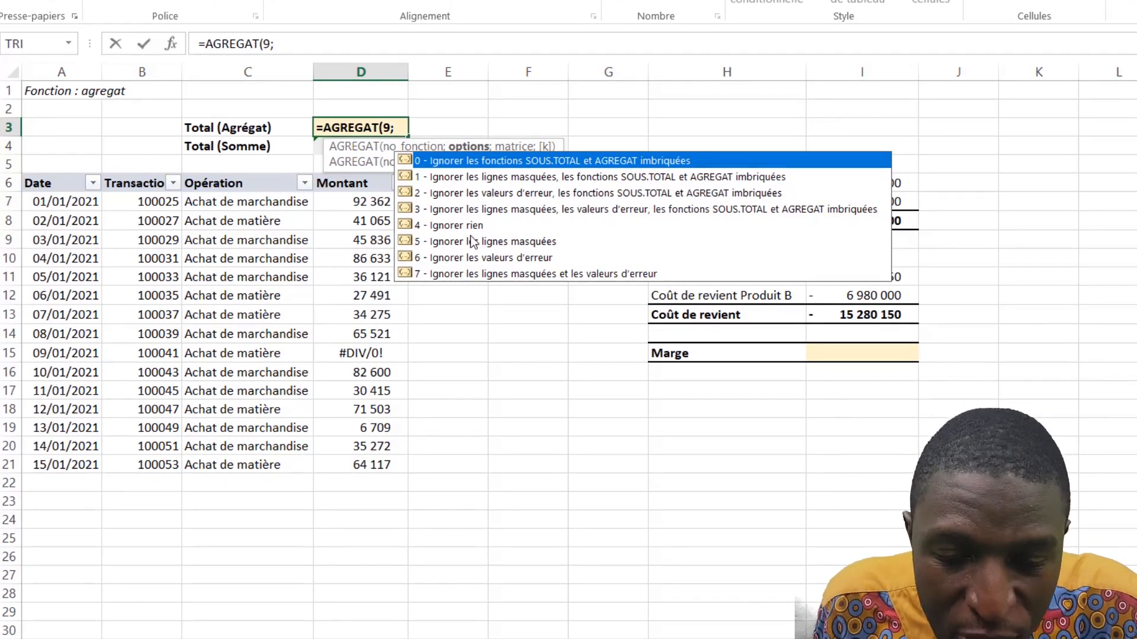
double_click(450, 257)
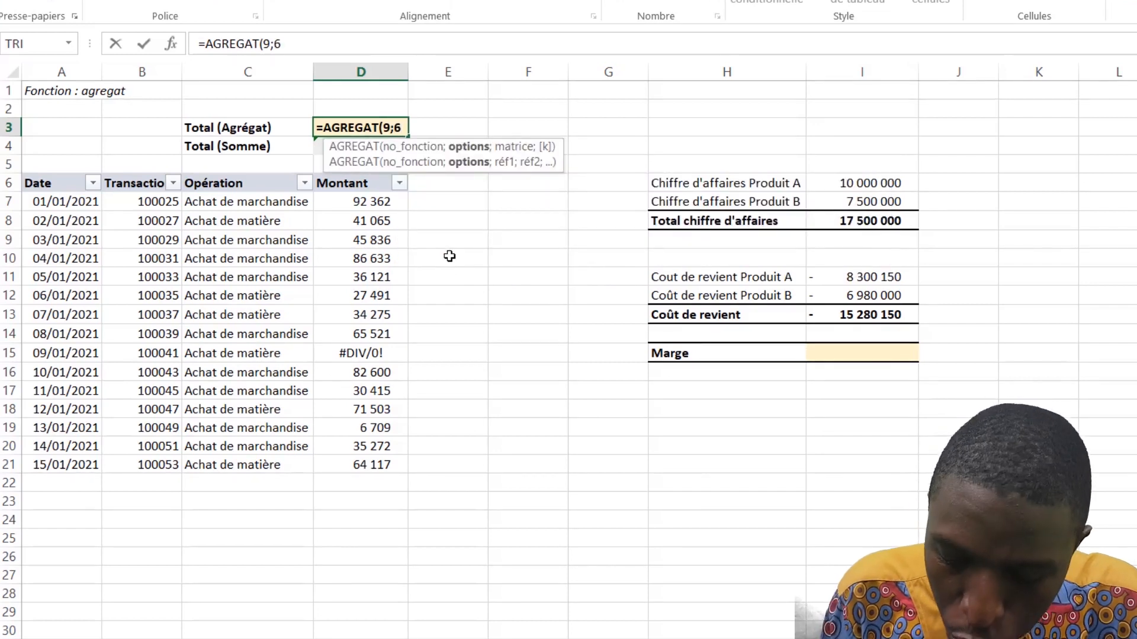
type(";")
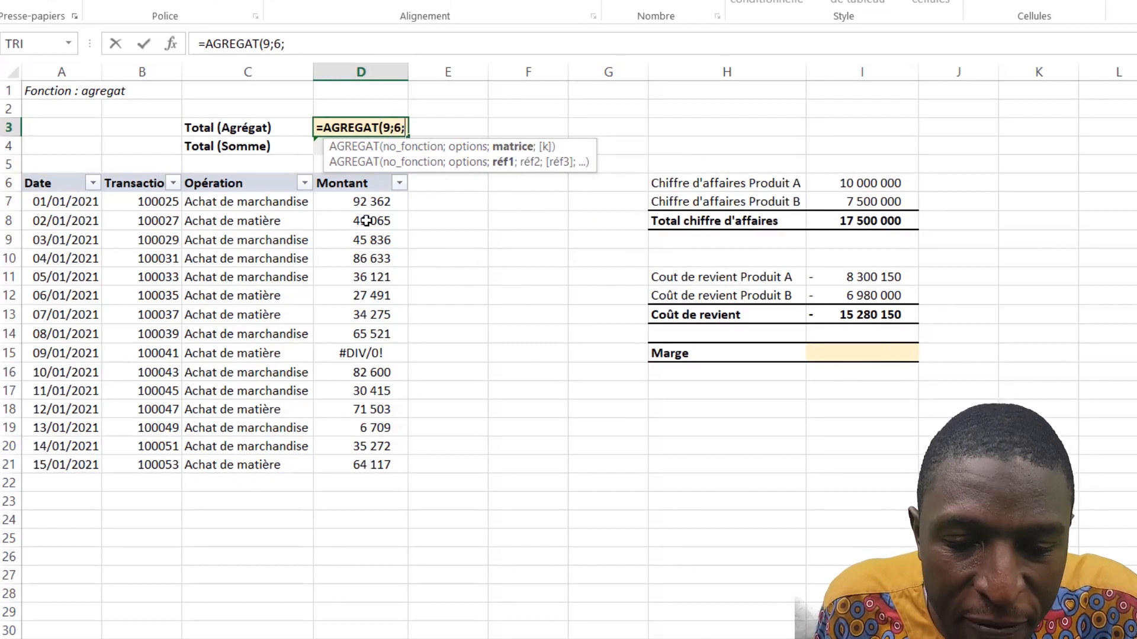
left_click_drag(374, 199, 374, 463)
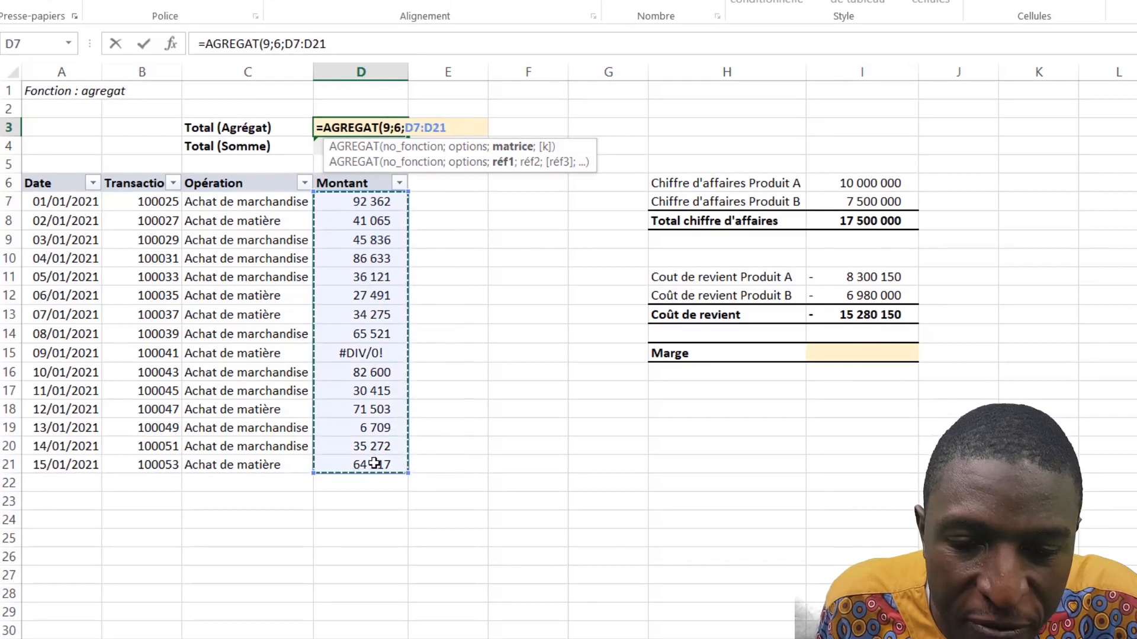
type(")")
key("Return")
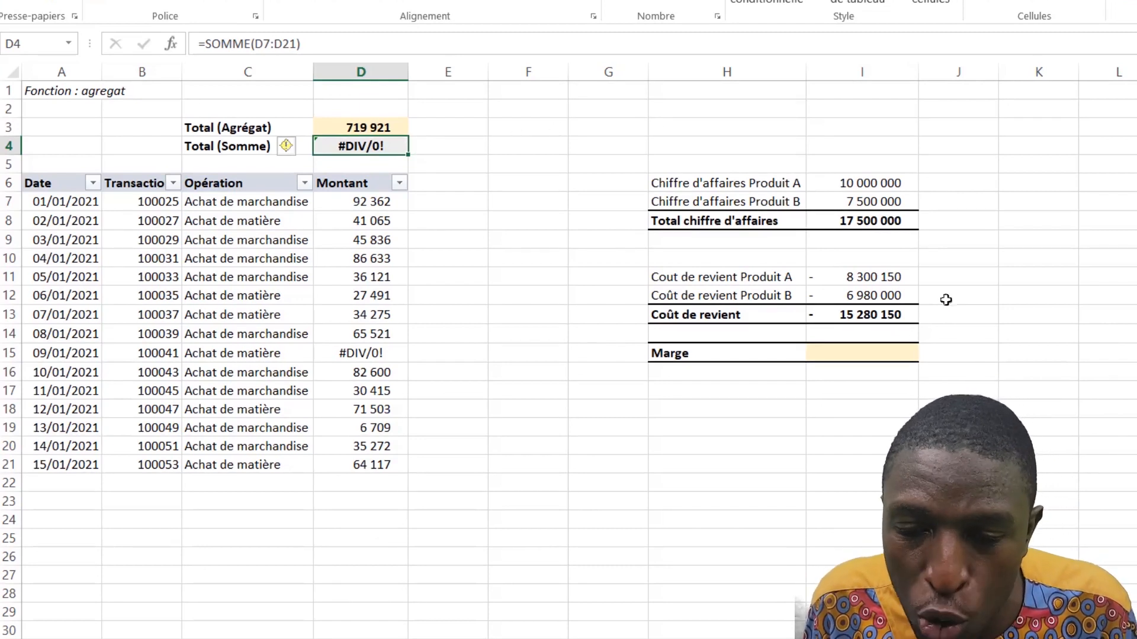
Examine the revenue and cost amounts in I6:I13, including the subtotal formulas in I8 and I13 and the empty Marge cell.
left_click(878, 353)
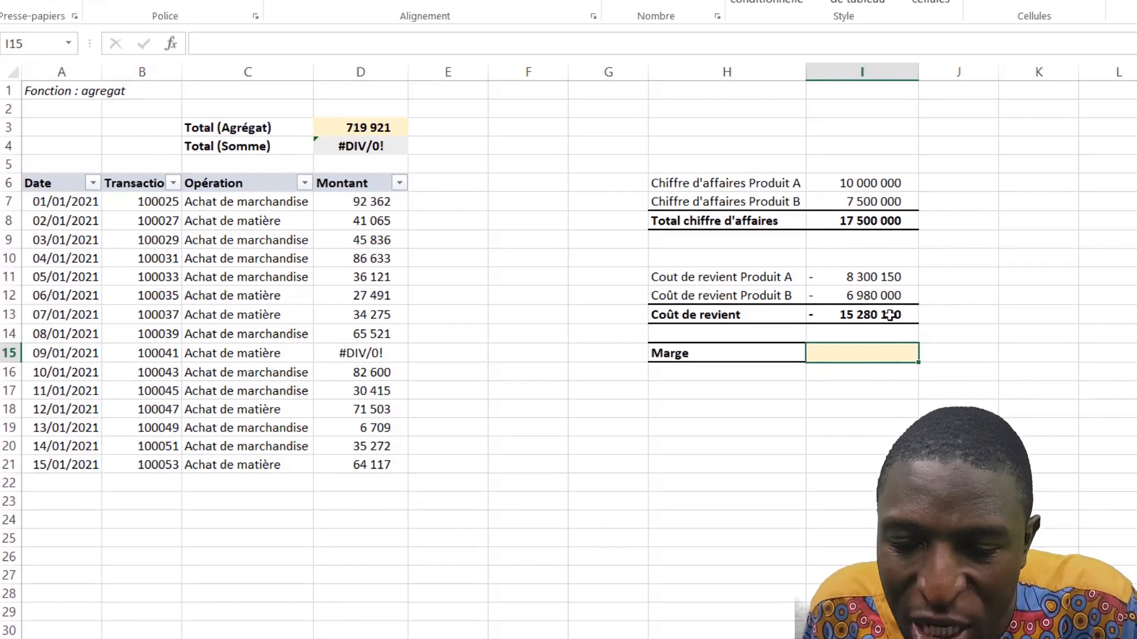
left_click(740, 187)
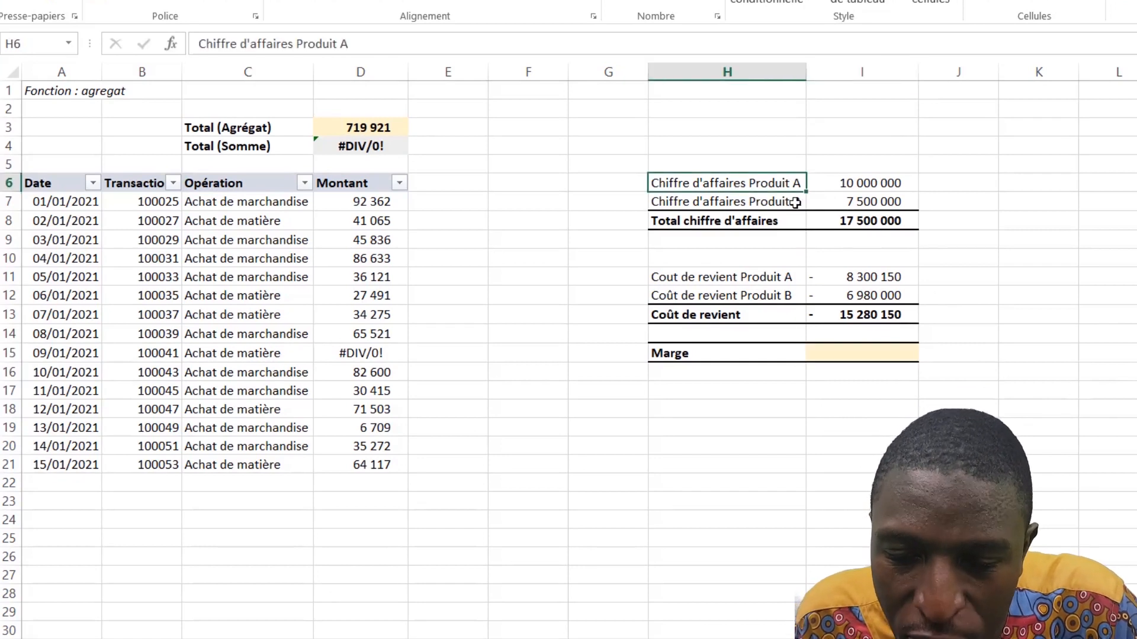
left_click(860, 188)
left_click(843, 204)
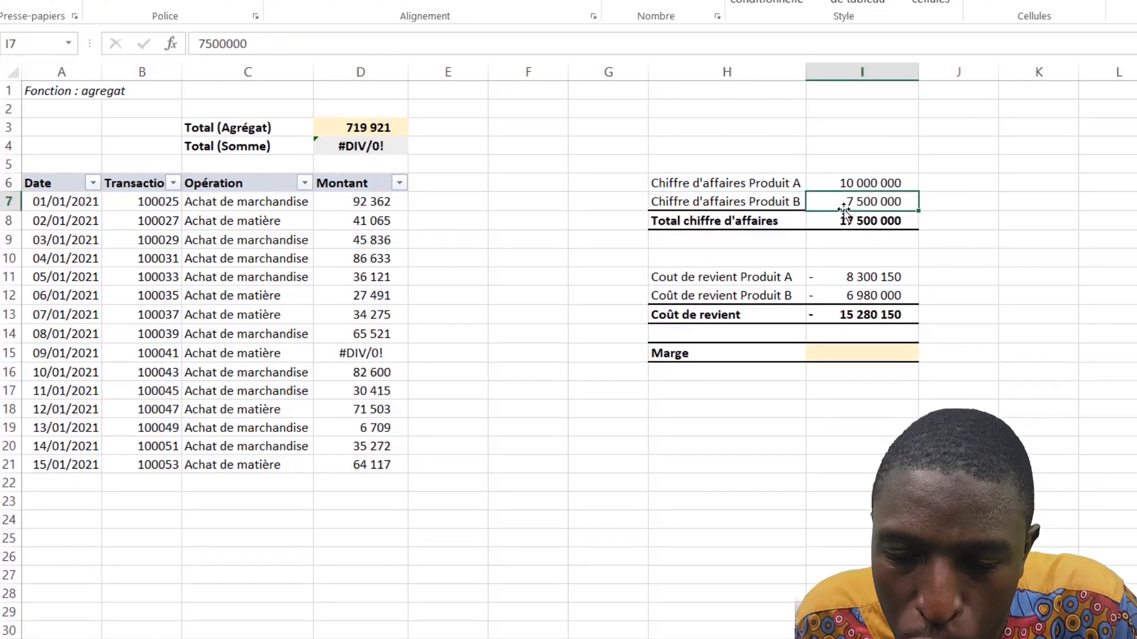
left_click(866, 223)
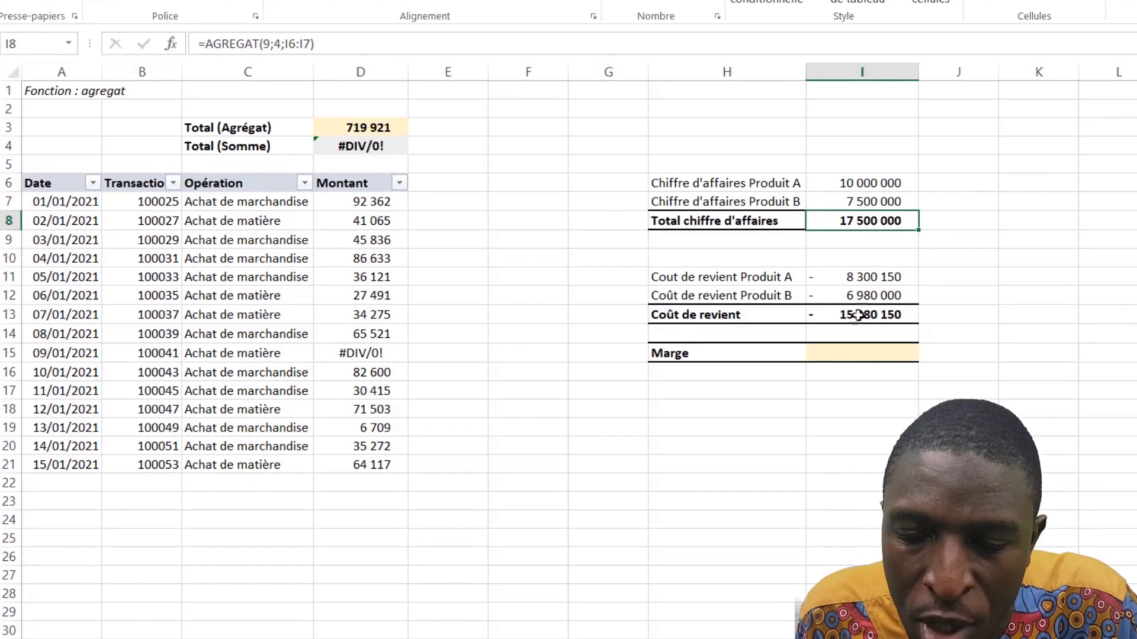
left_click(861, 284)
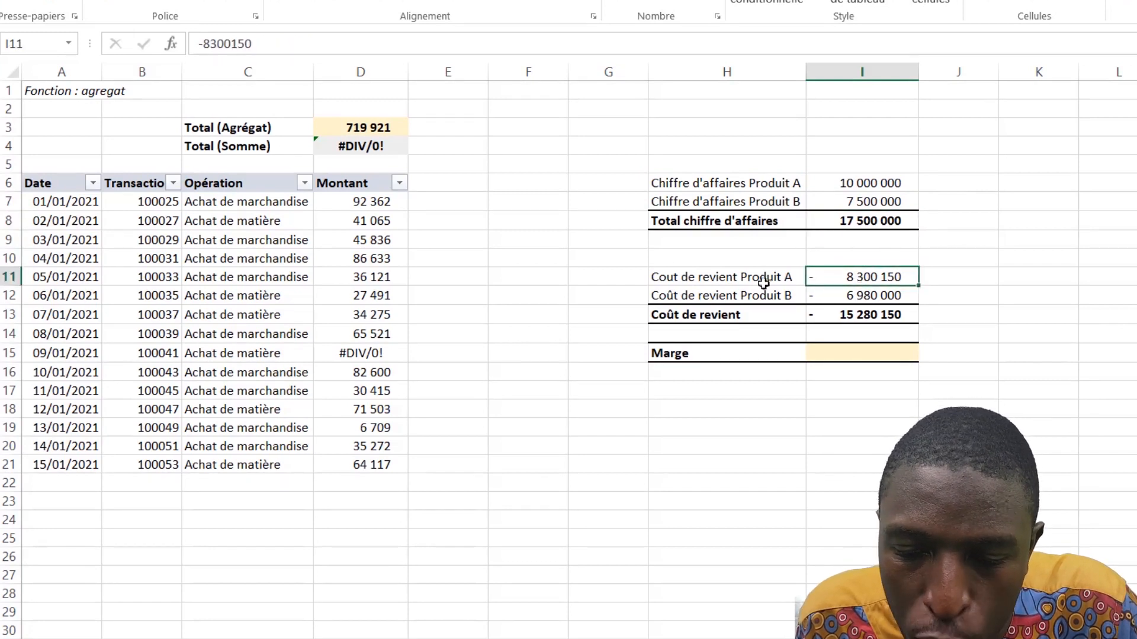
left_click(851, 299)
left_click(859, 317)
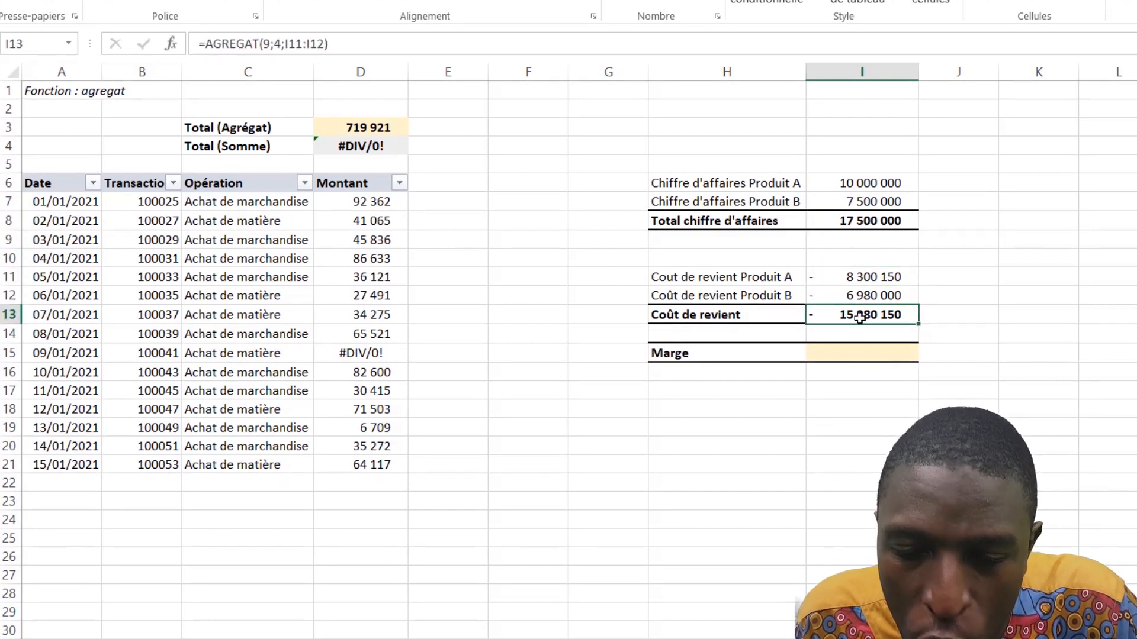
left_click_drag(866, 284, 862, 299)
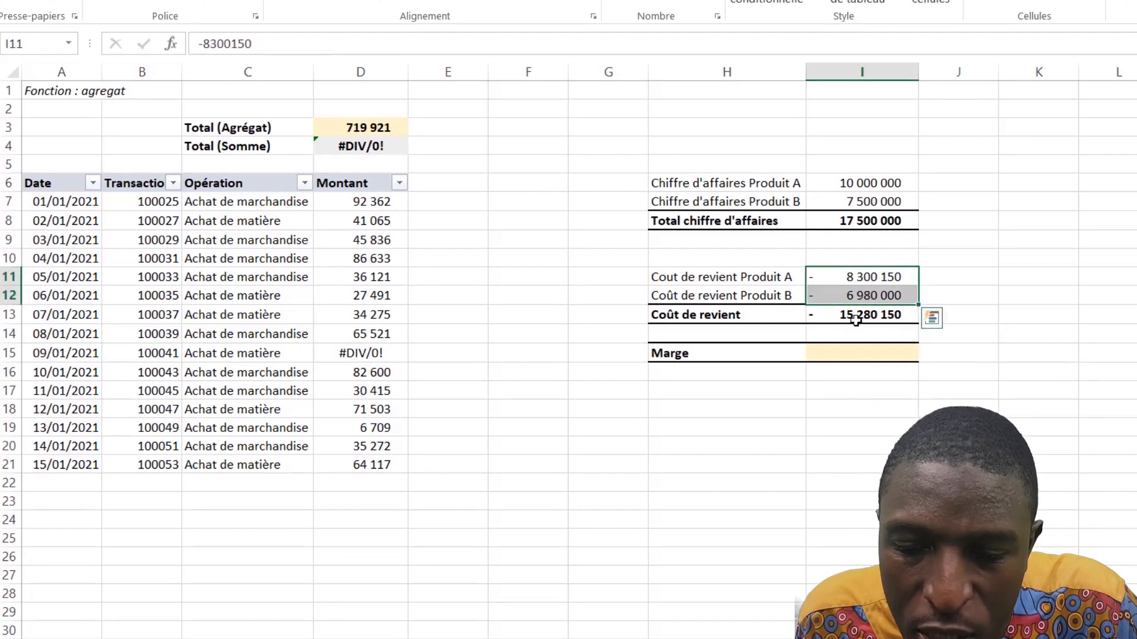
left_click(878, 354)
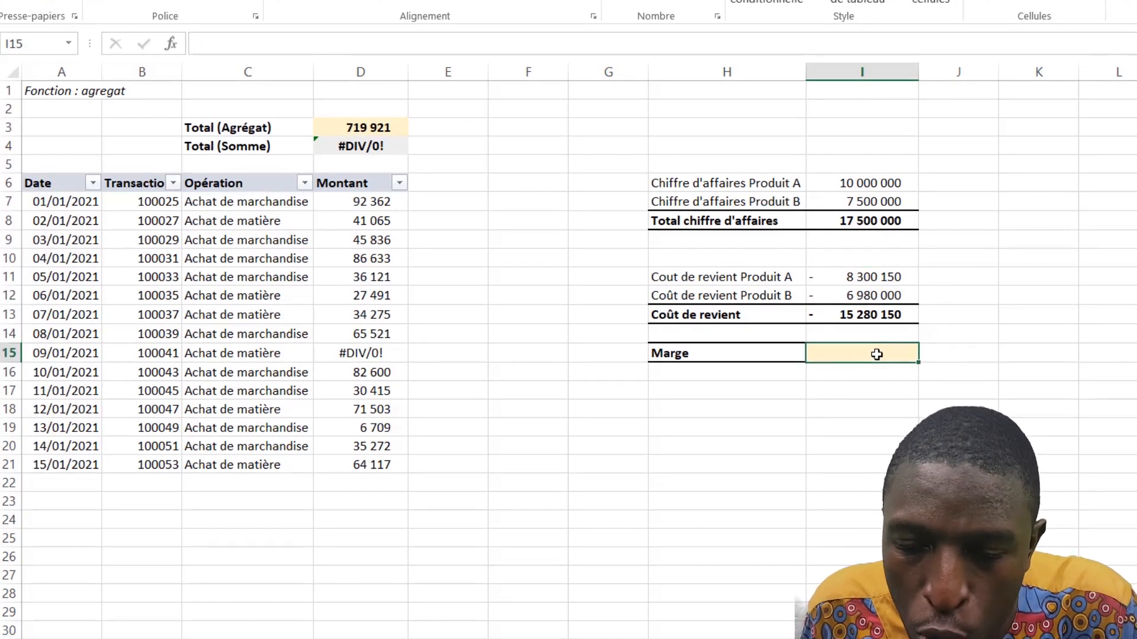
left_click_drag(875, 185, 870, 316)
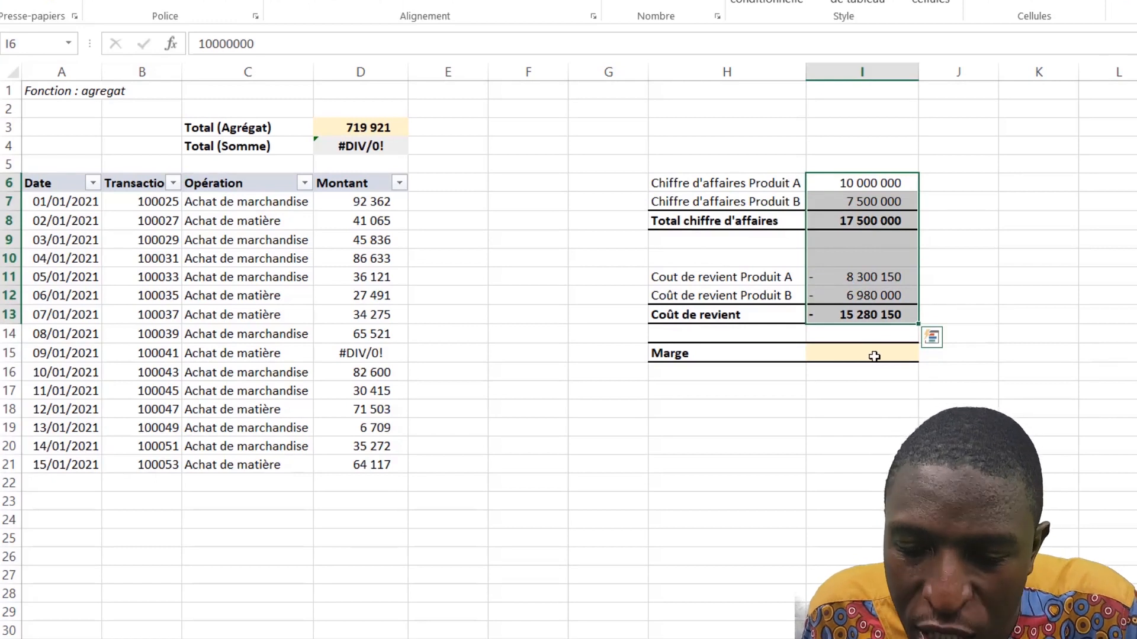
left_click(876, 316)
left_click(876, 222)
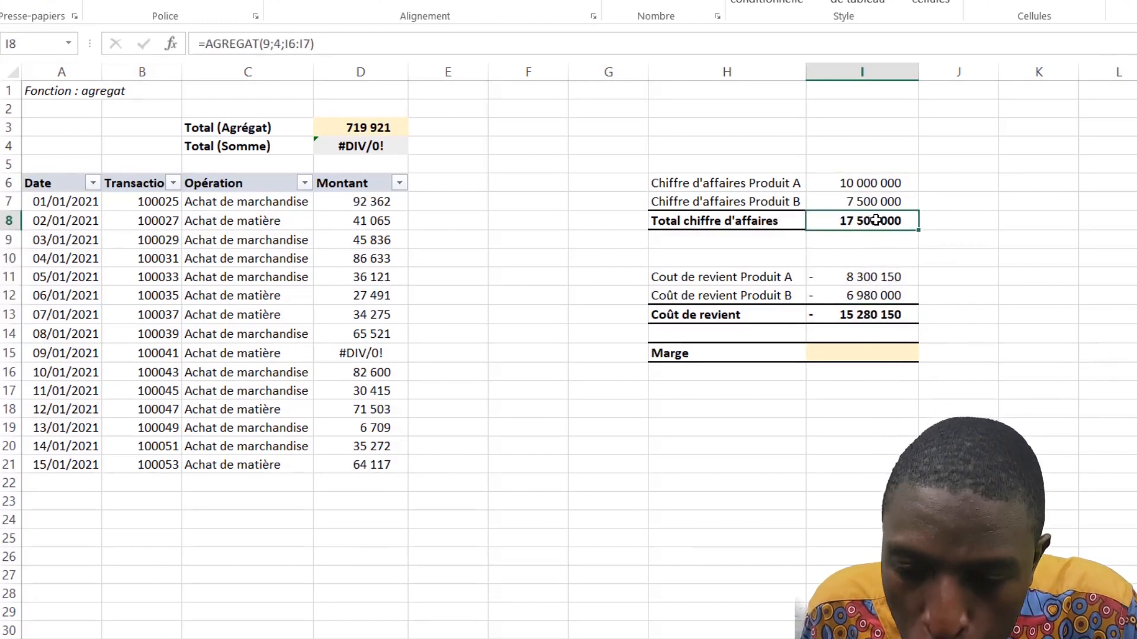
Start an AGREGAT formula in the Marge cell I15 with function 9 - SOMME.
left_click(875, 357)
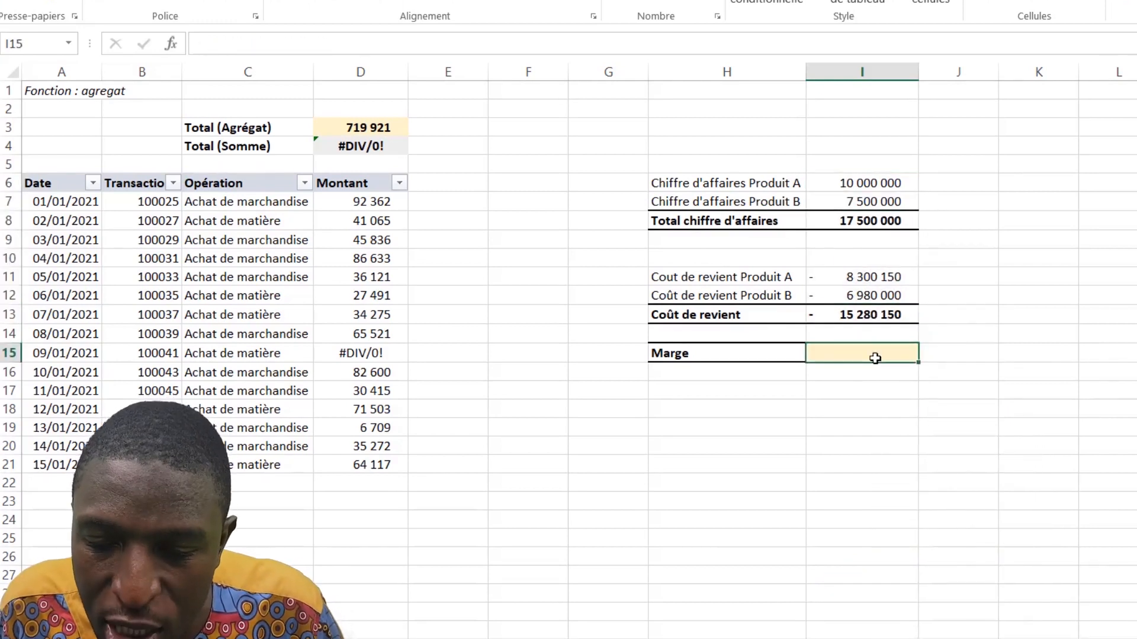
type("=a")
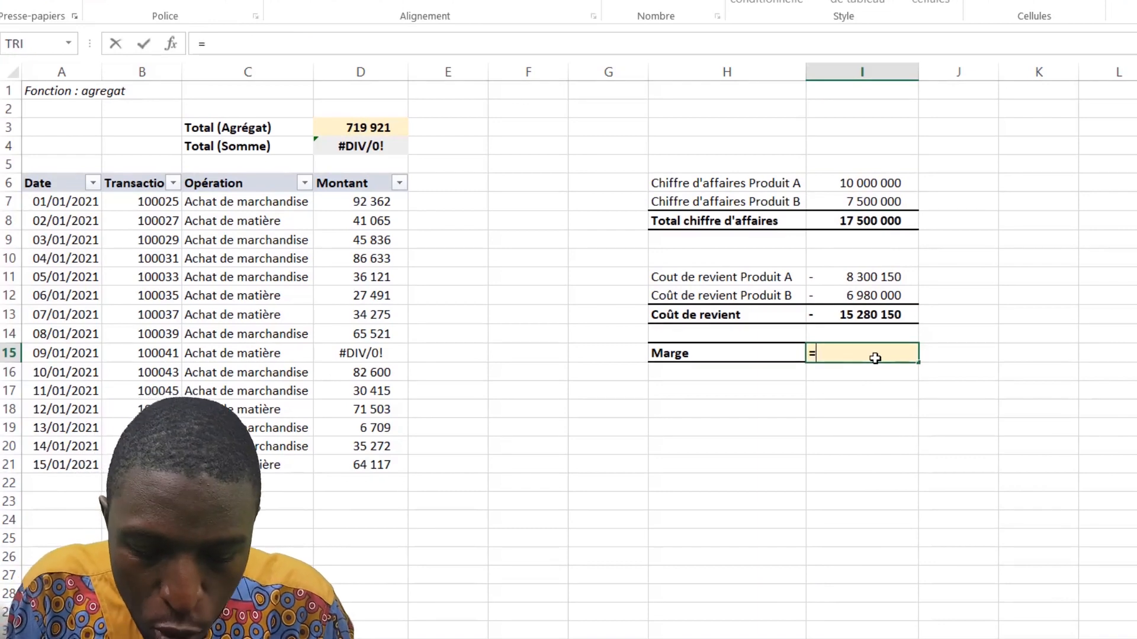
type("gr")
key("Tab")
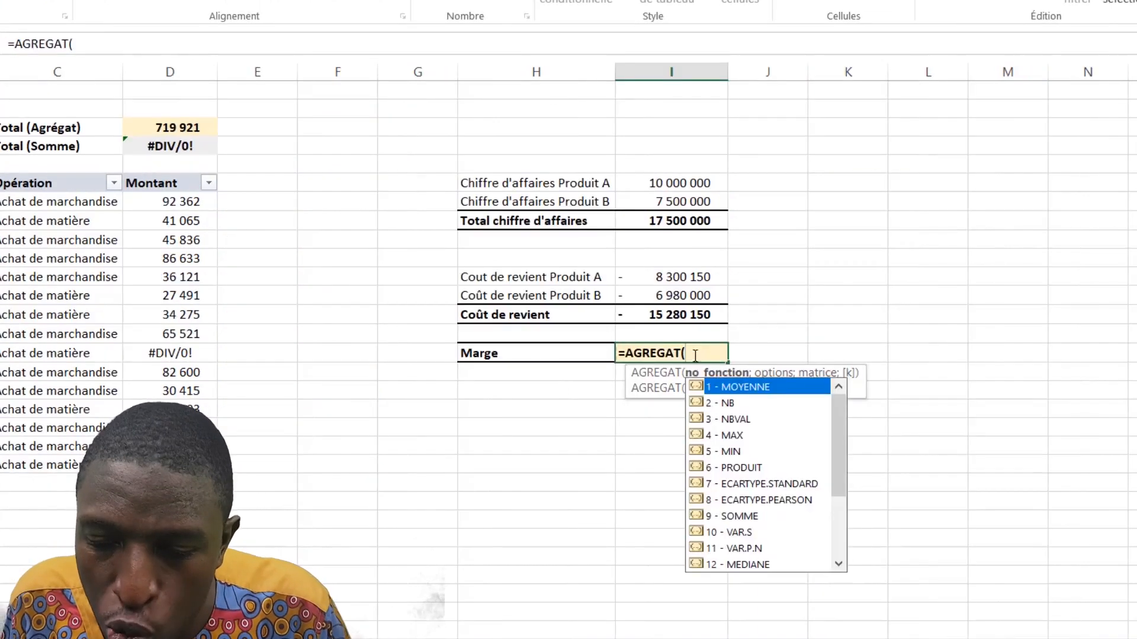
double_click(734, 514)
Complete the Marge formula with option 0 - Ignorer les fonctions SOUS.TOTAL et AGREGAT imbriquées over range I6:I13.
type(";")
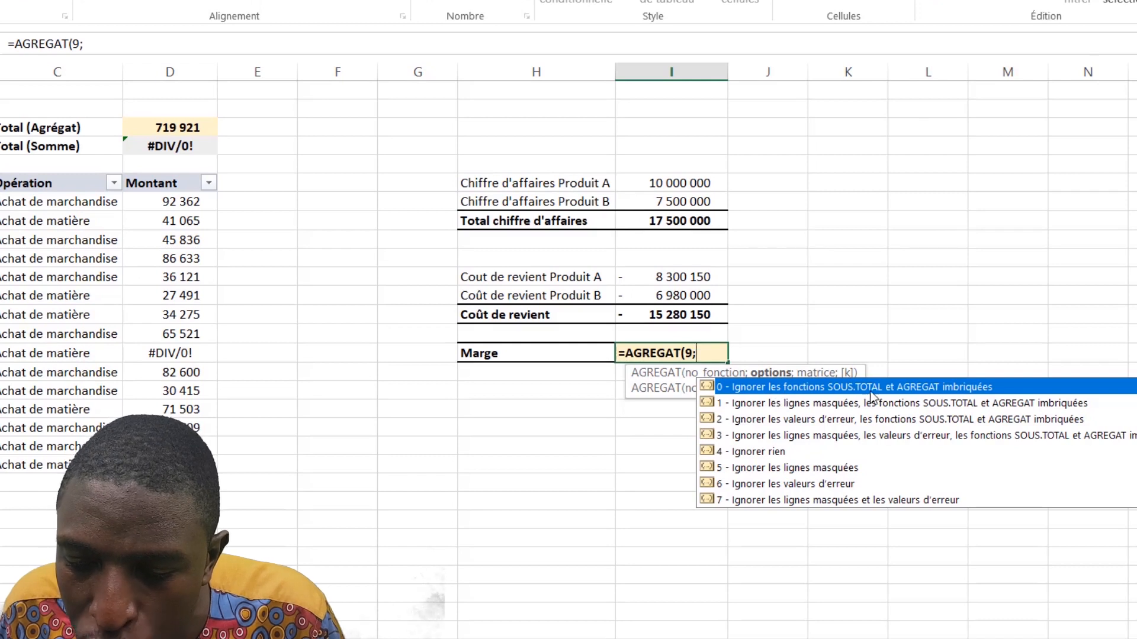
double_click(768, 389)
type(";")
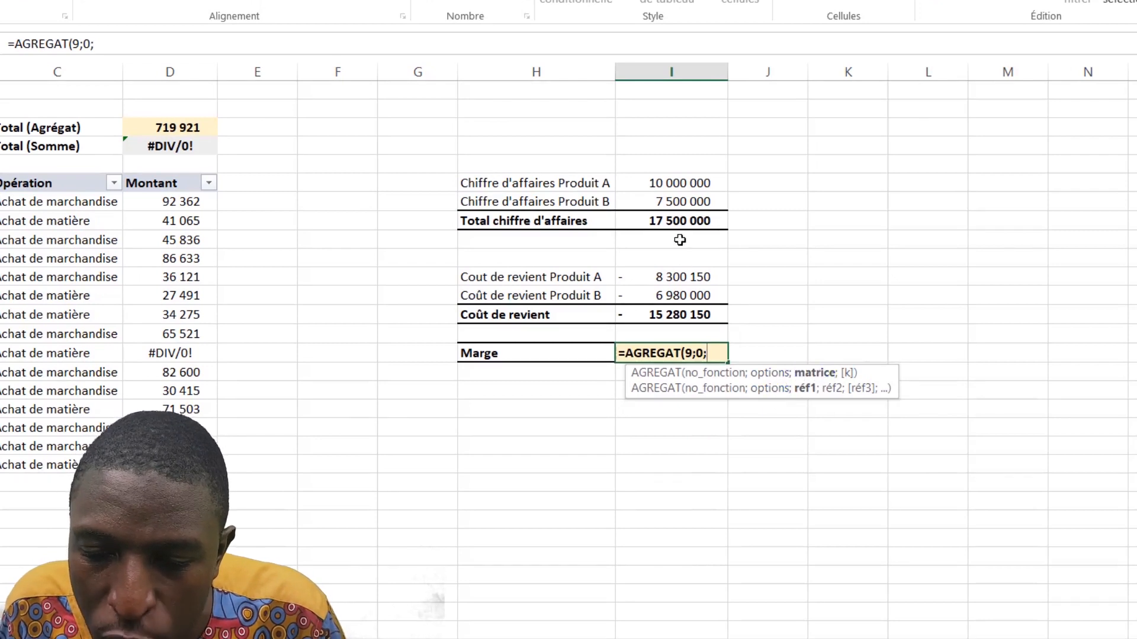
left_click_drag(679, 183, 679, 314)
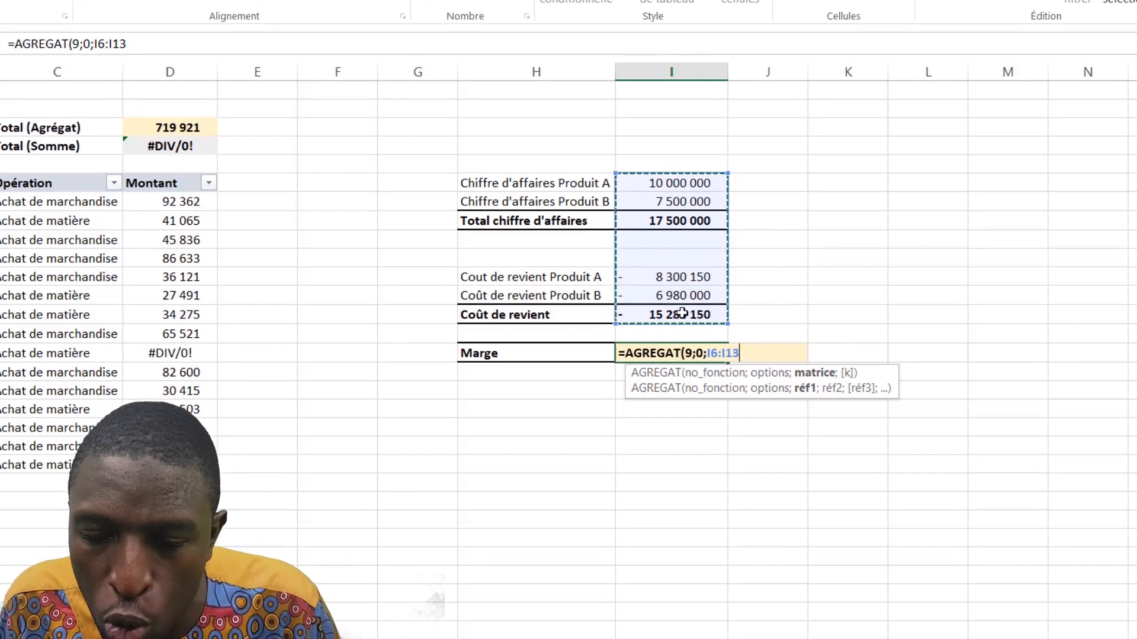
type(")")
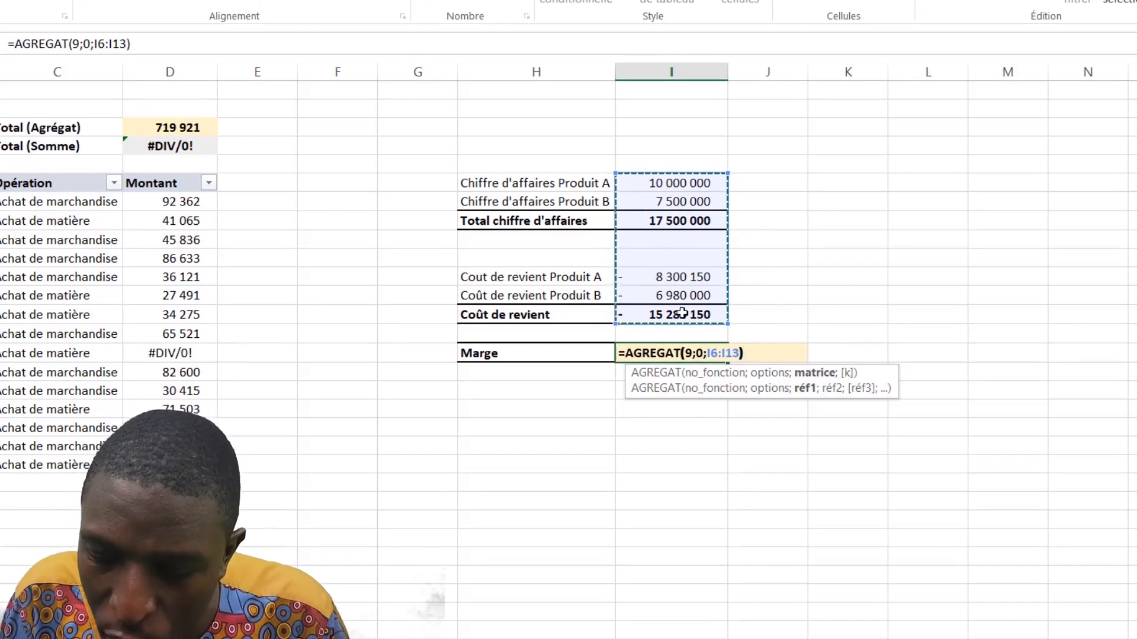
key("Return")
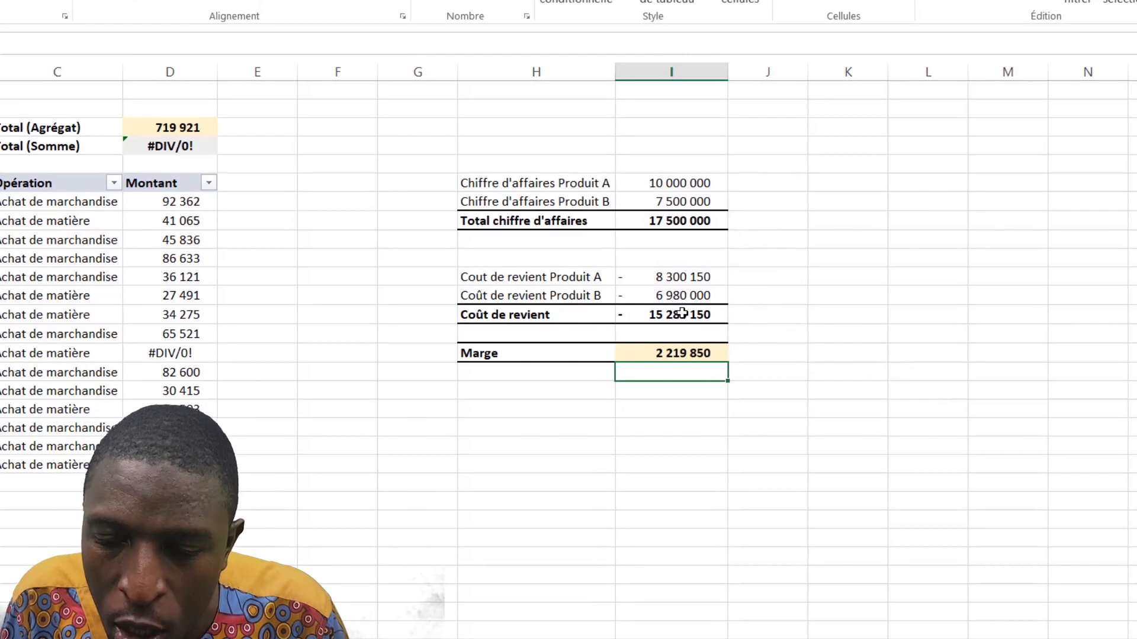
left_click(685, 350)
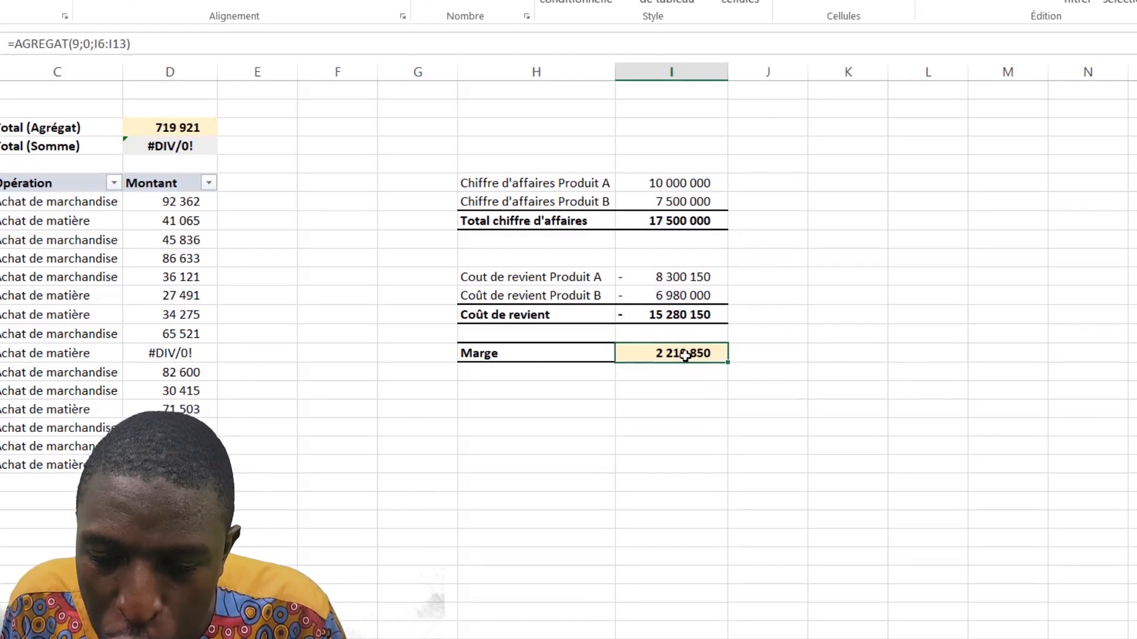
Cross-check the margin in I17 by adding Total chiffre d'affaires I8 and Coût de revient I13.
left_click(683, 396)
type("=")
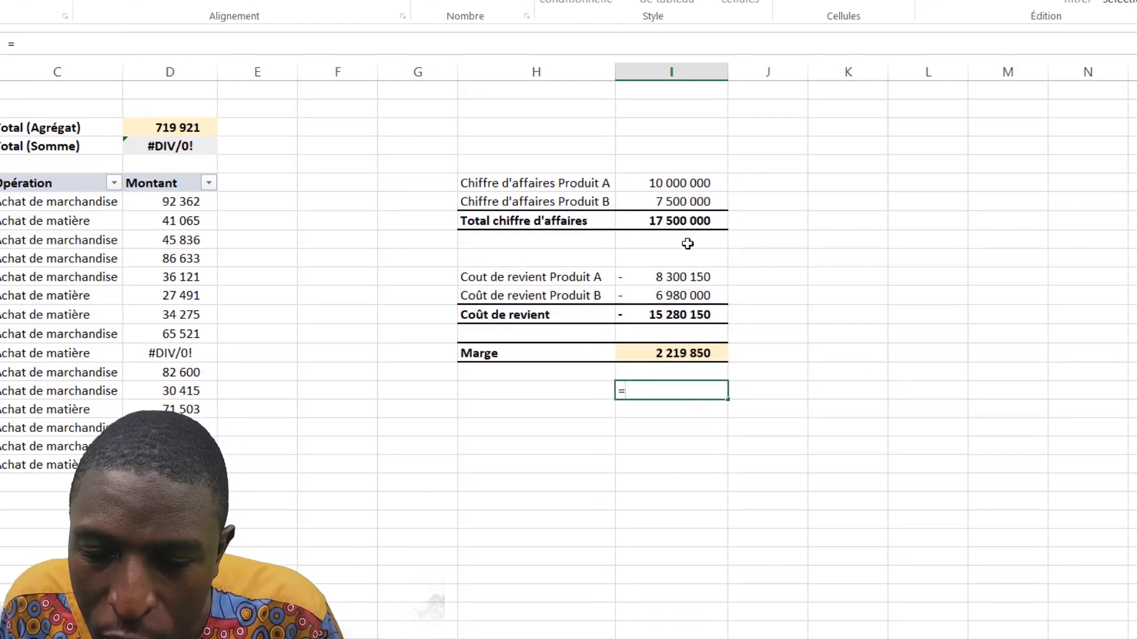
left_click(686, 221)
type("+")
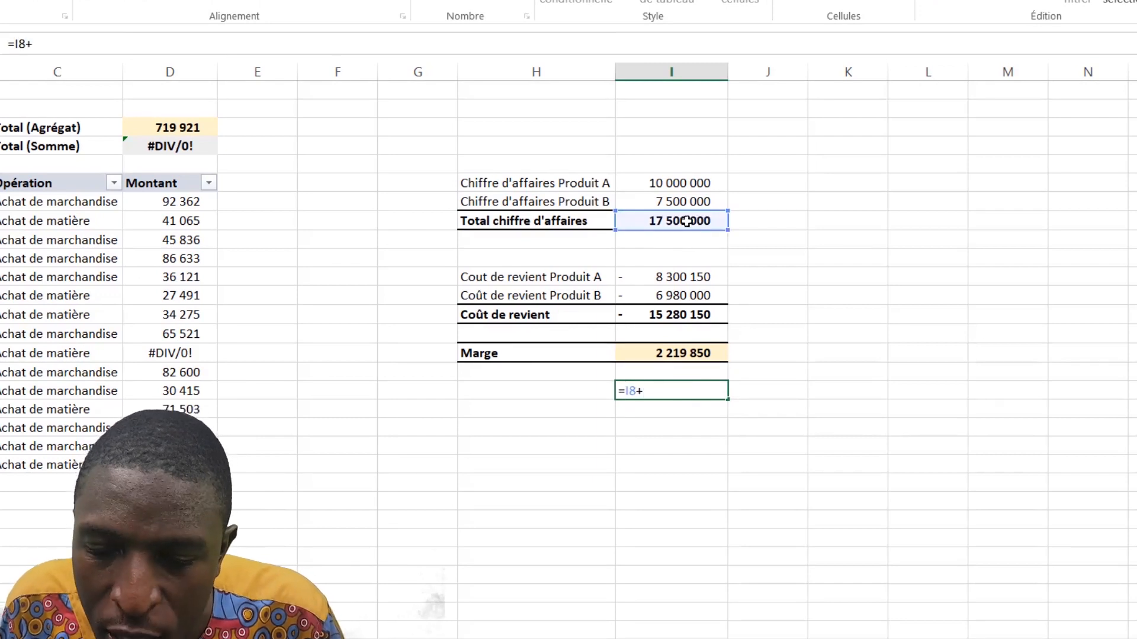
left_click(683, 315)
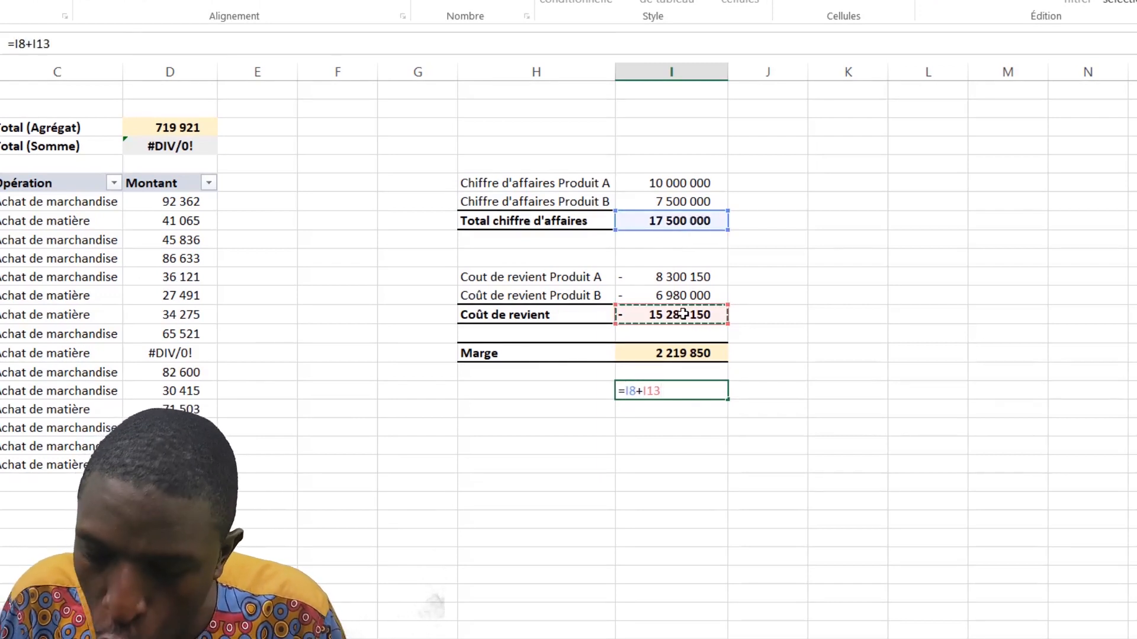
key("Return")
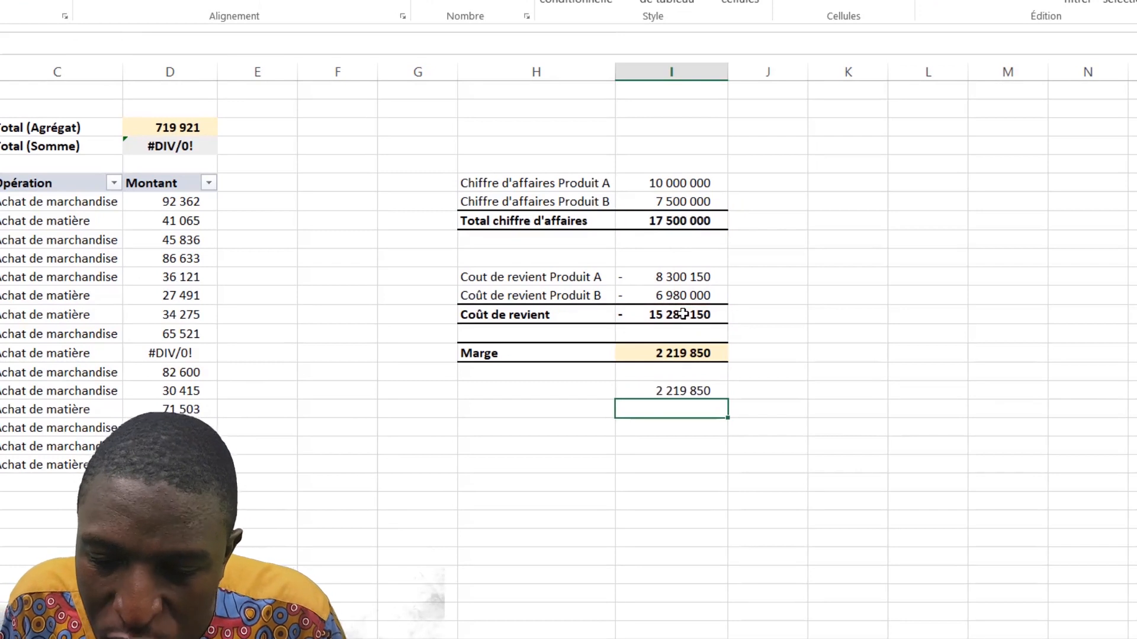
left_click(672, 391)
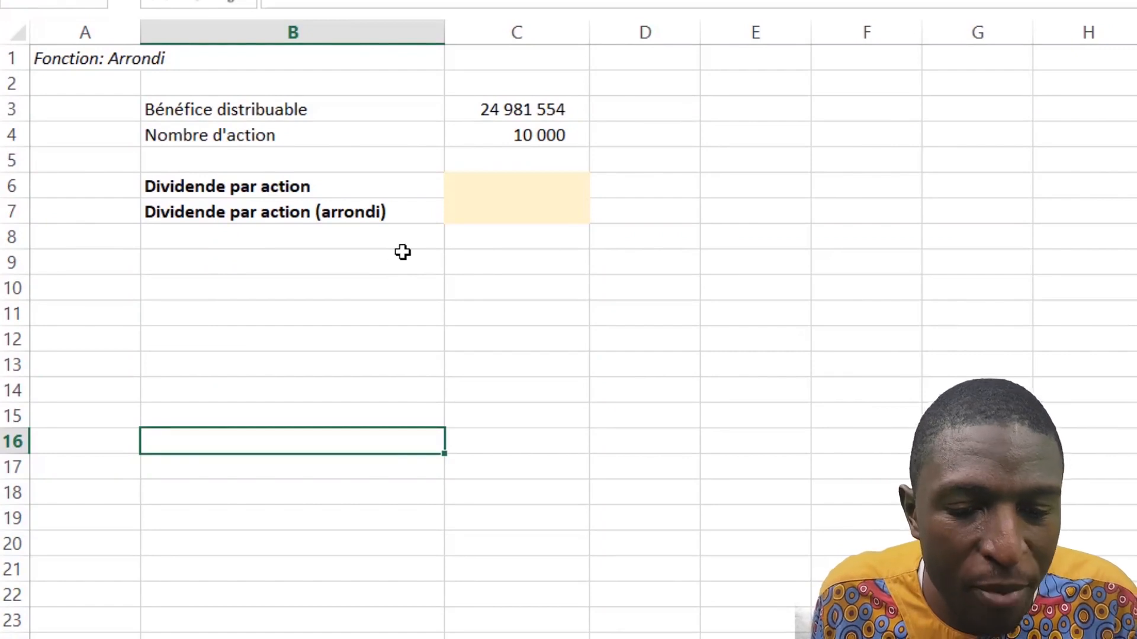
On the Arrondi sheet, calculate Dividende par action in C6 by dividing Bénéfice distribuable C3 by Nombre d'action C4.
left_click(525, 195)
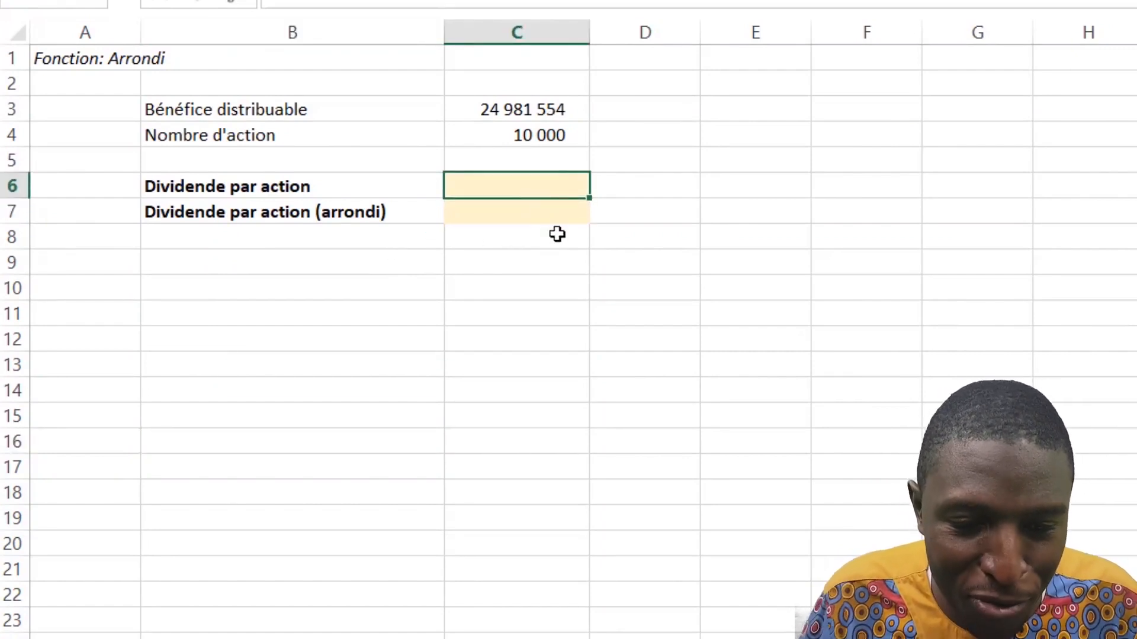
left_click(572, 140)
left_click(627, 117)
left_click(547, 110)
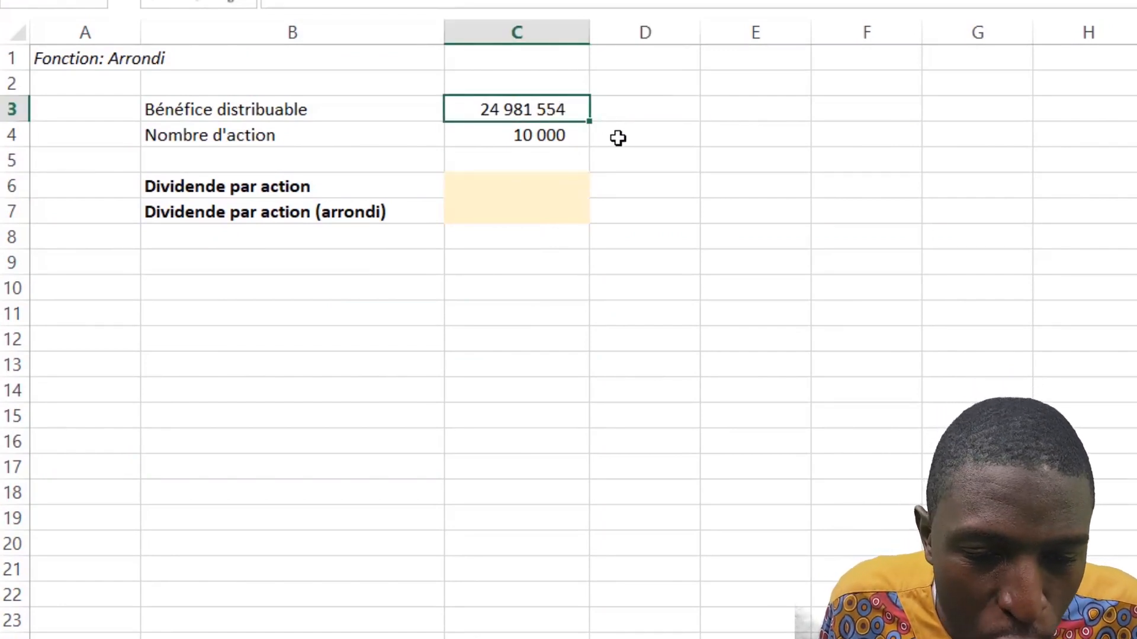
left_click(551, 135)
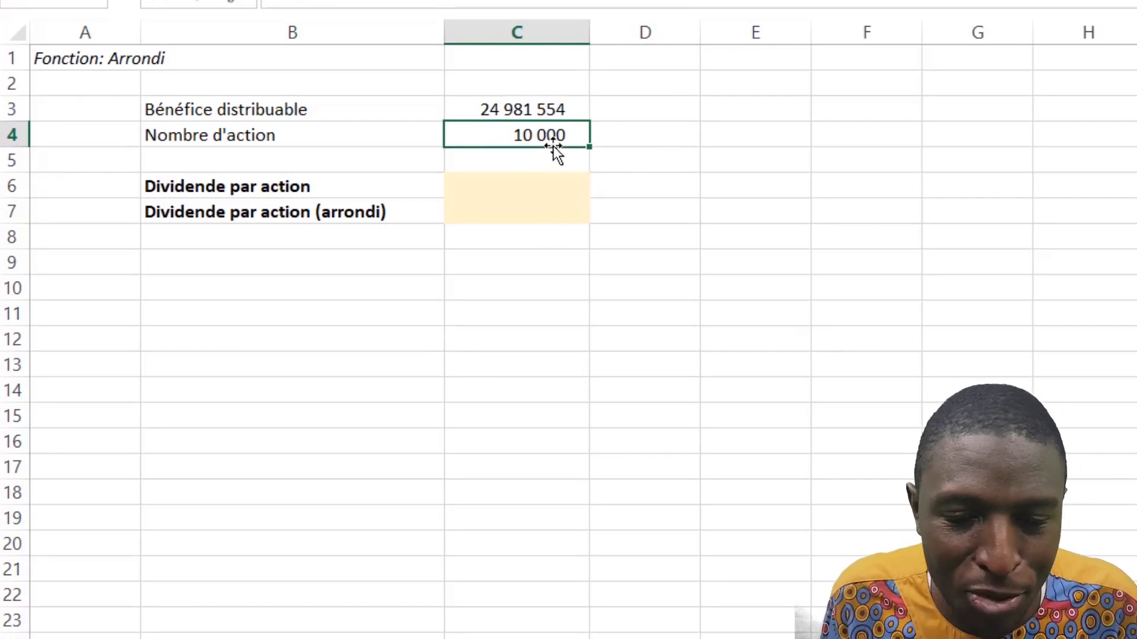
left_click(548, 193)
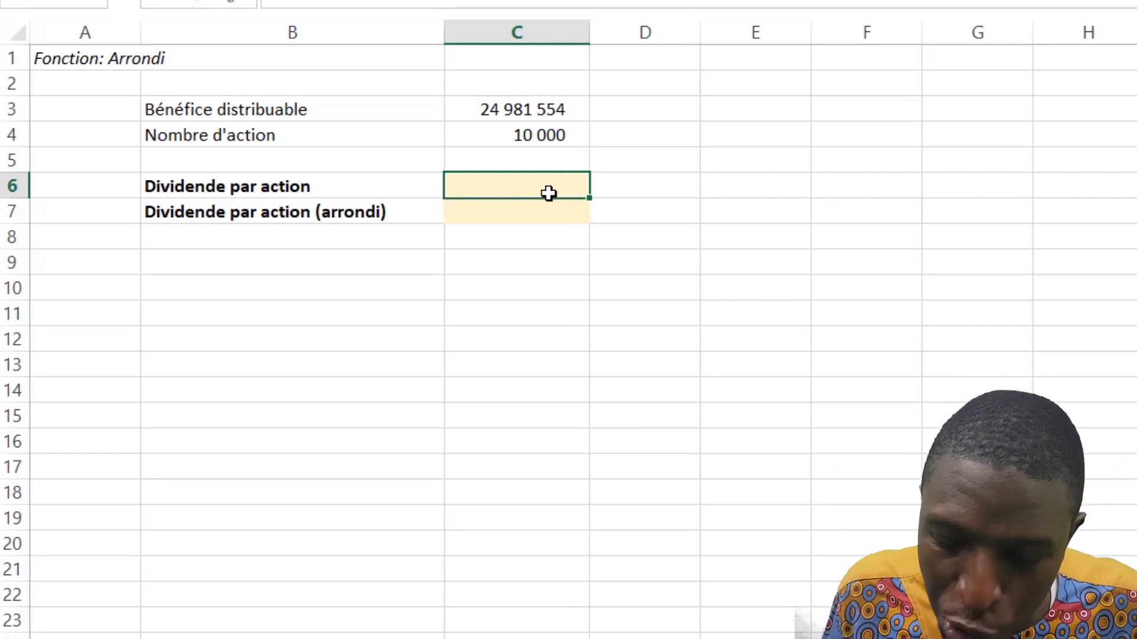
type("=")
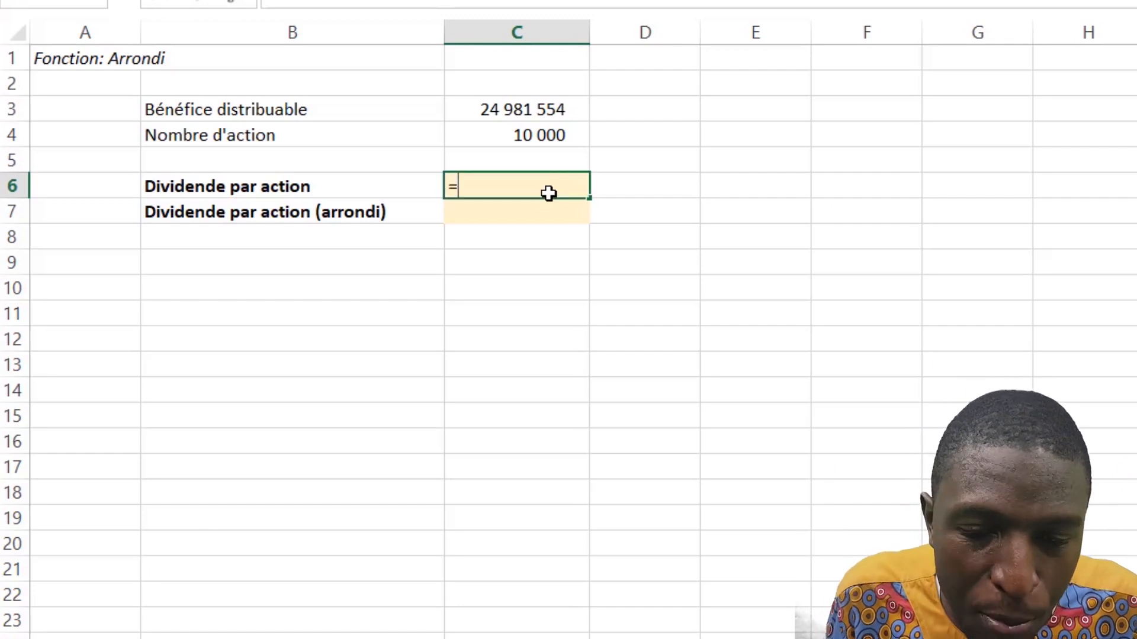
left_click(526, 111)
type("/")
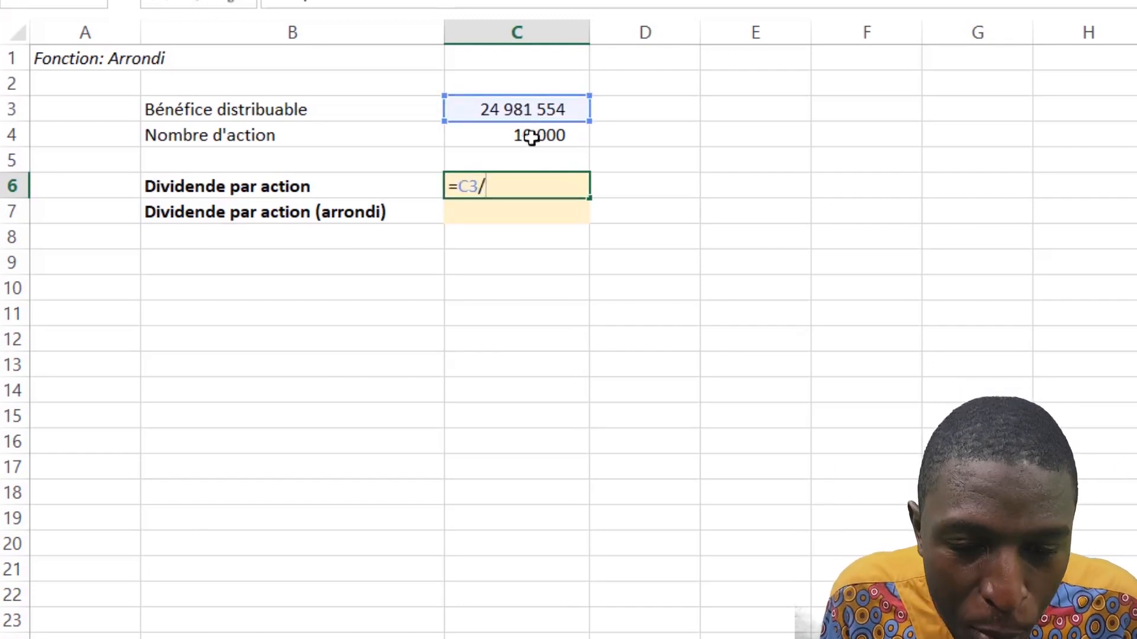
left_click(531, 139)
key("Return")
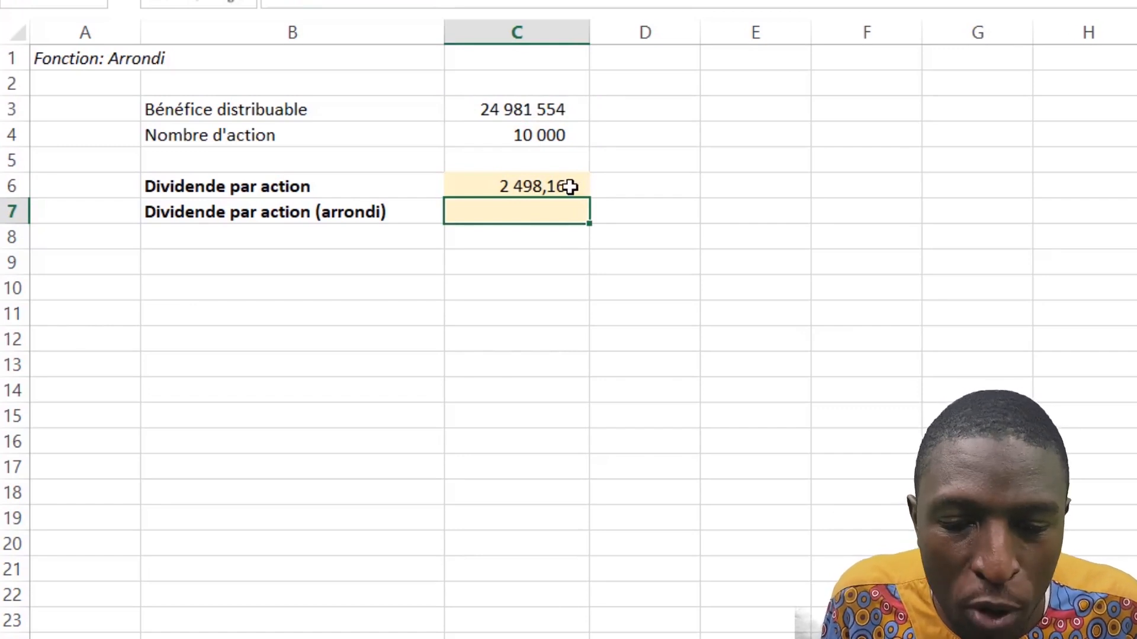
Round the dividend in C7 with an ARRONDI formula on C6 using 0 for no_chiffres.
type("=arr")
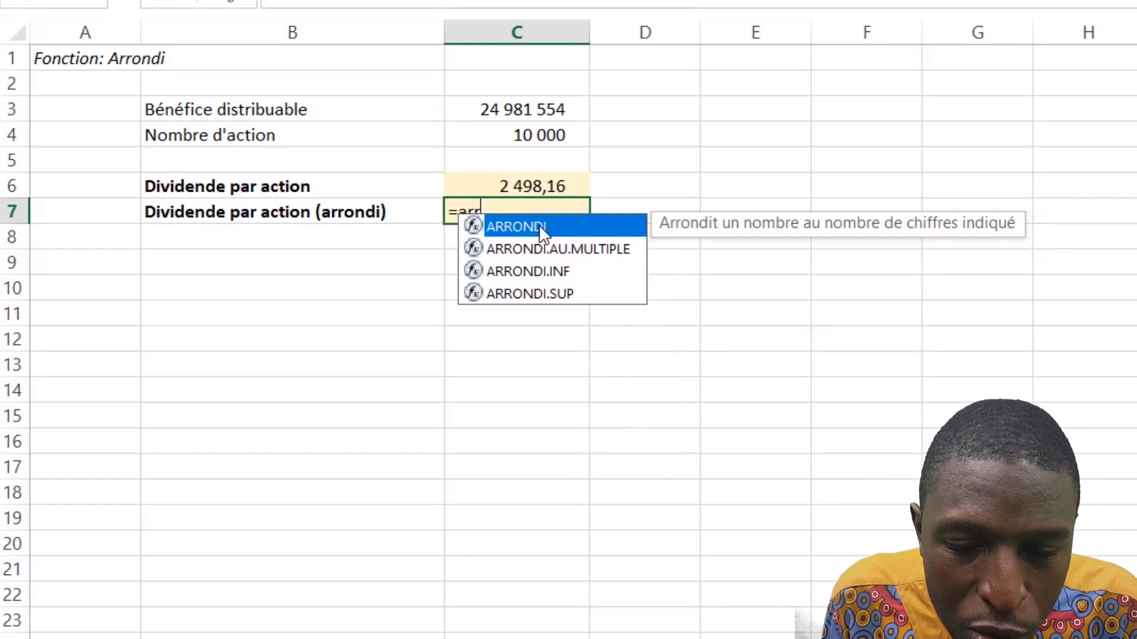
double_click(548, 228)
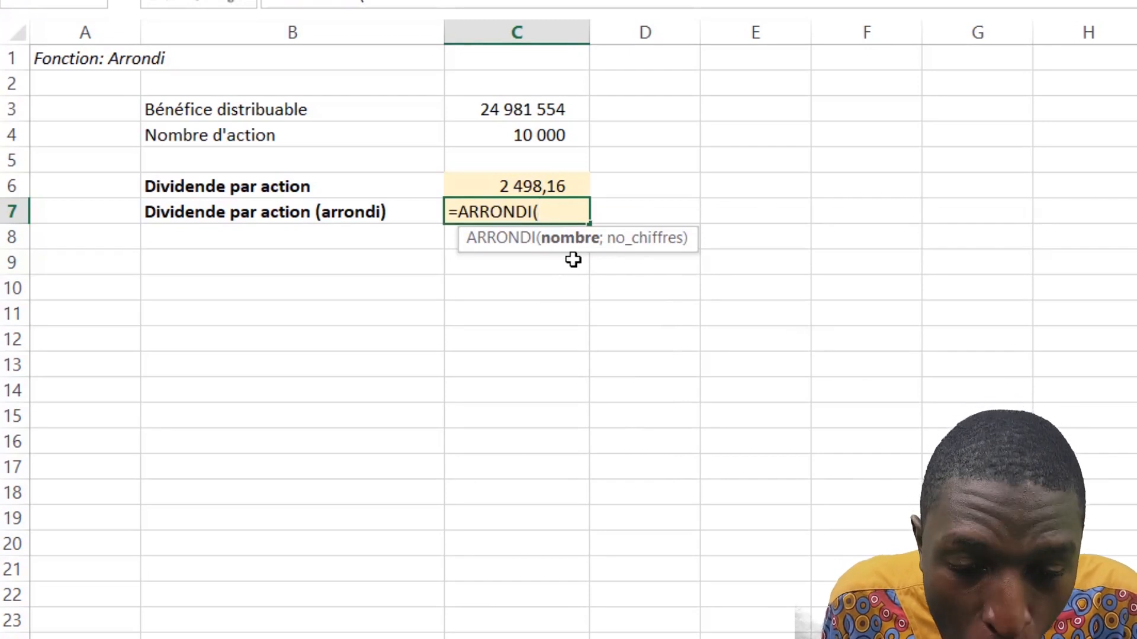
left_click(553, 184)
type(";")
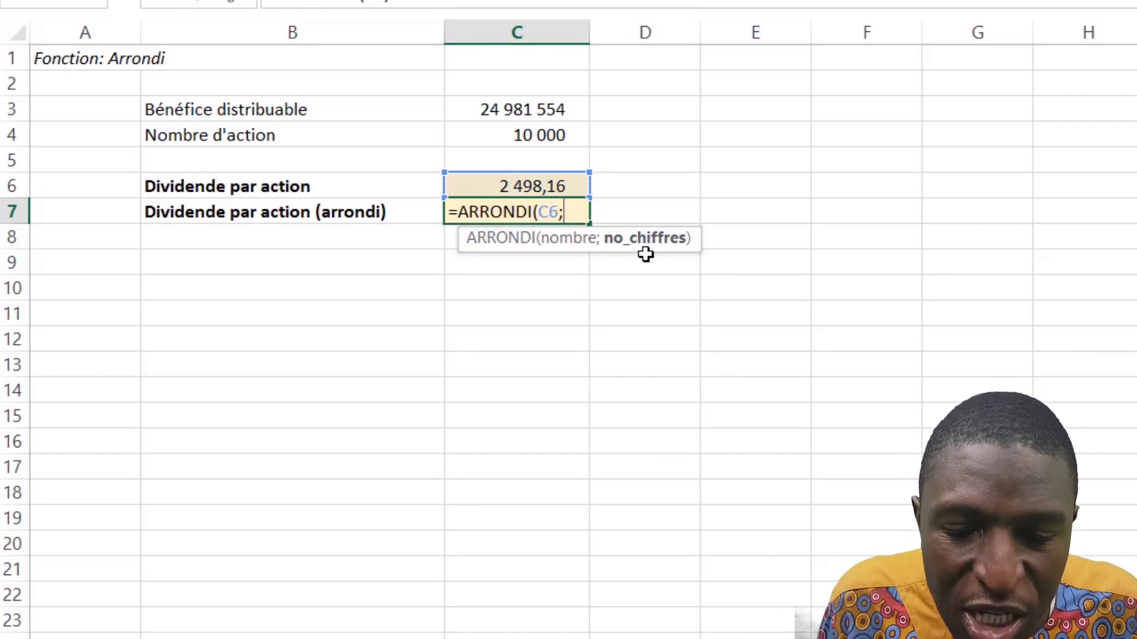
type("0")
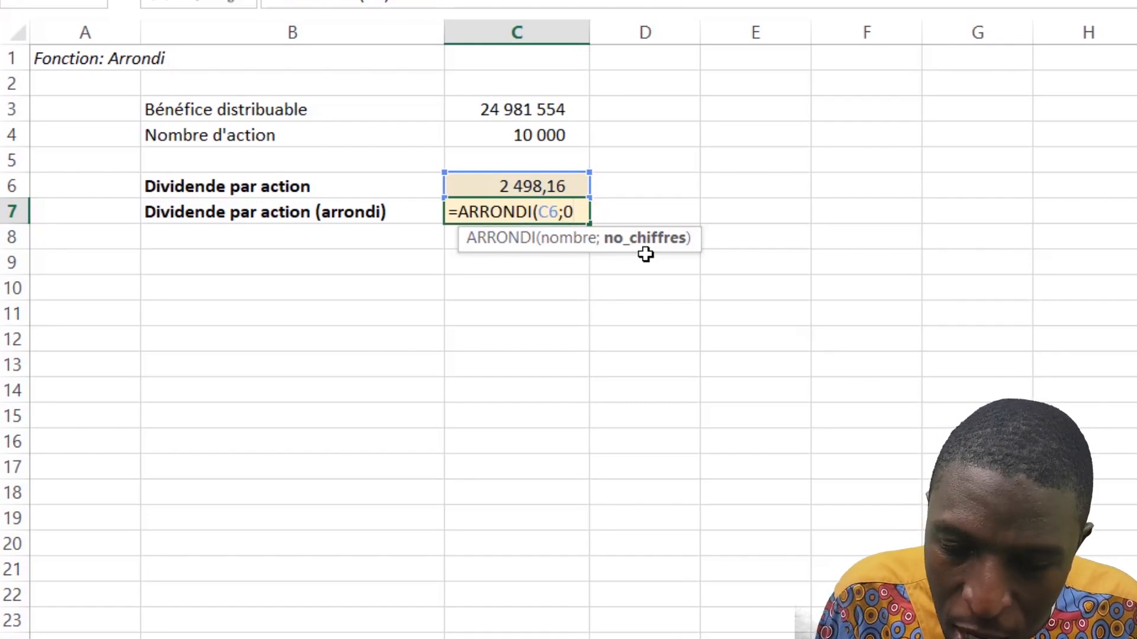
type(")")
key("Return")
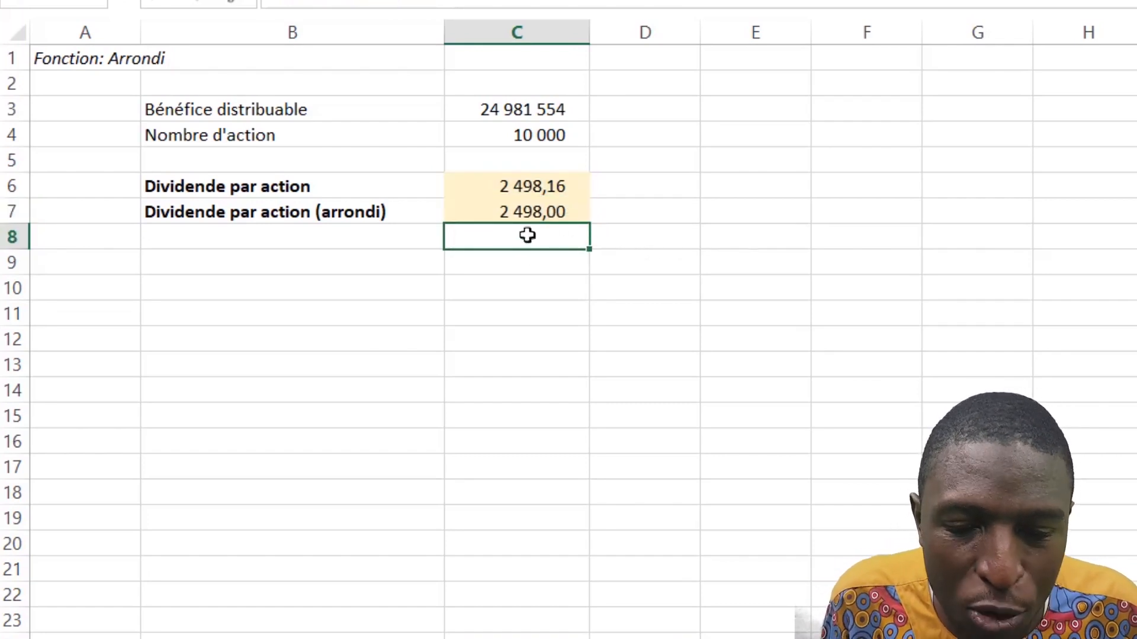
Change the no_chiffres argument of C7's ARRONDI formula to -1.
double_click(573, 212)
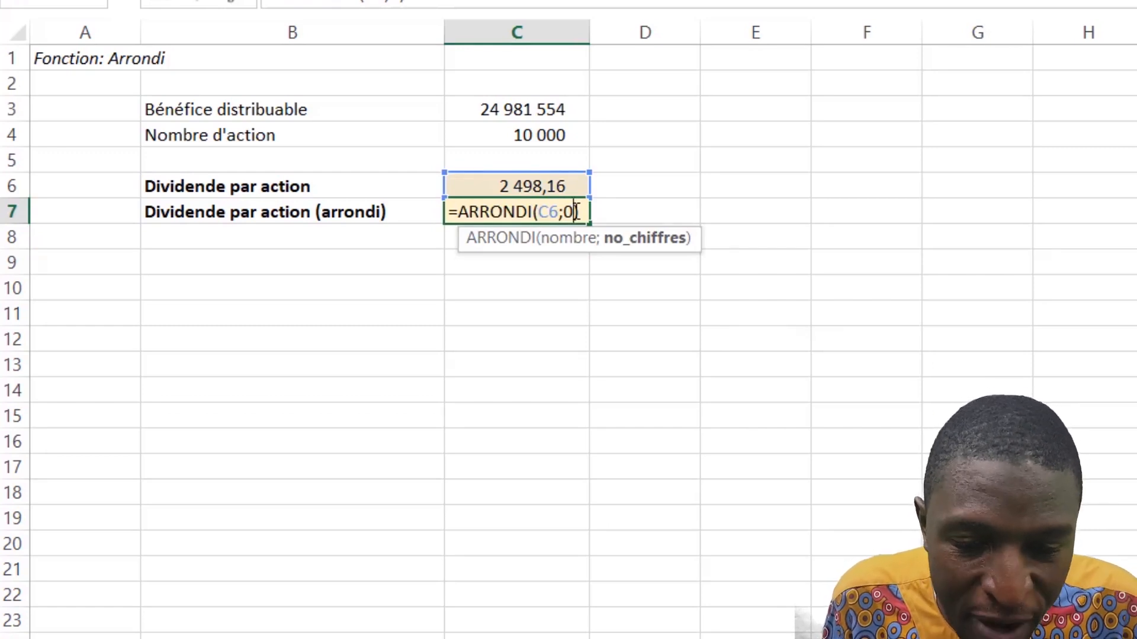
double_click(571, 212)
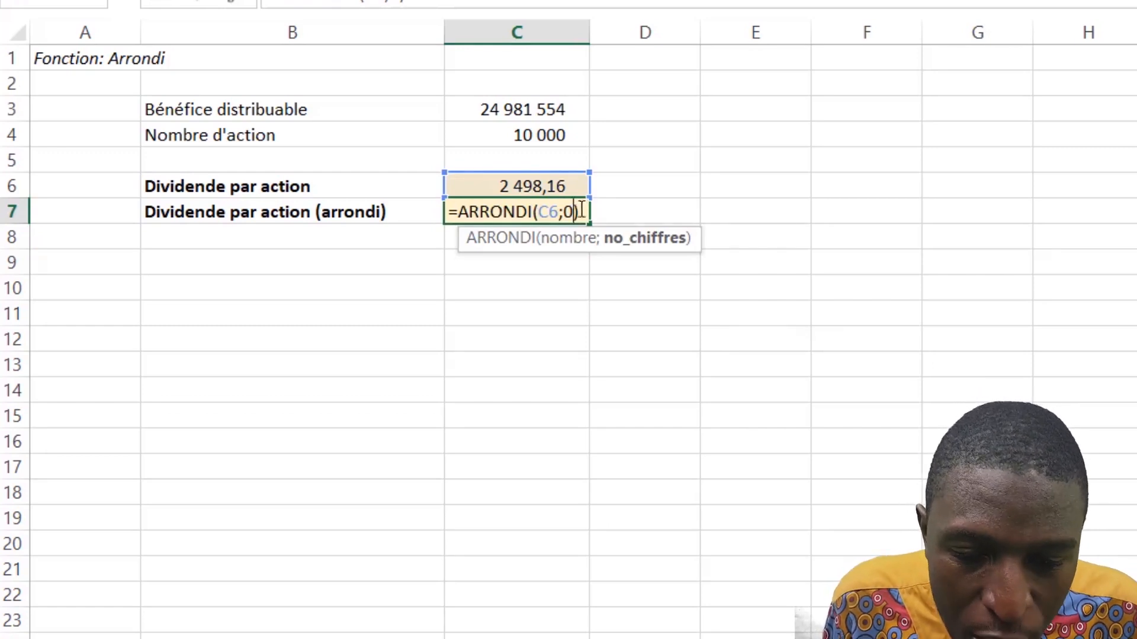
key("BackSpace")
type("-1")
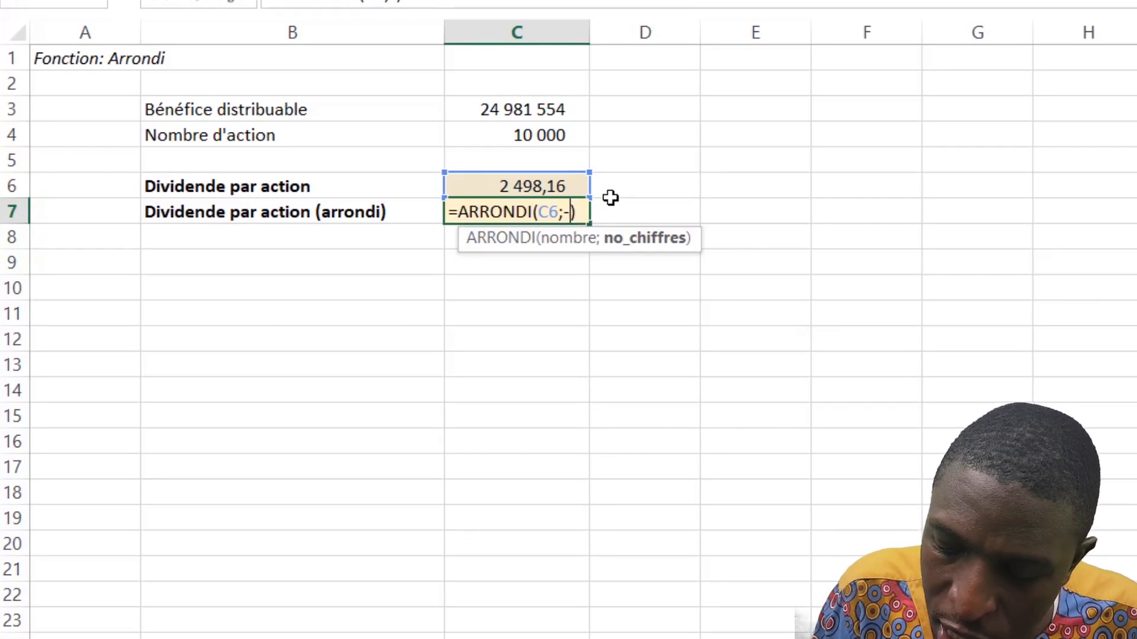
key("Return")
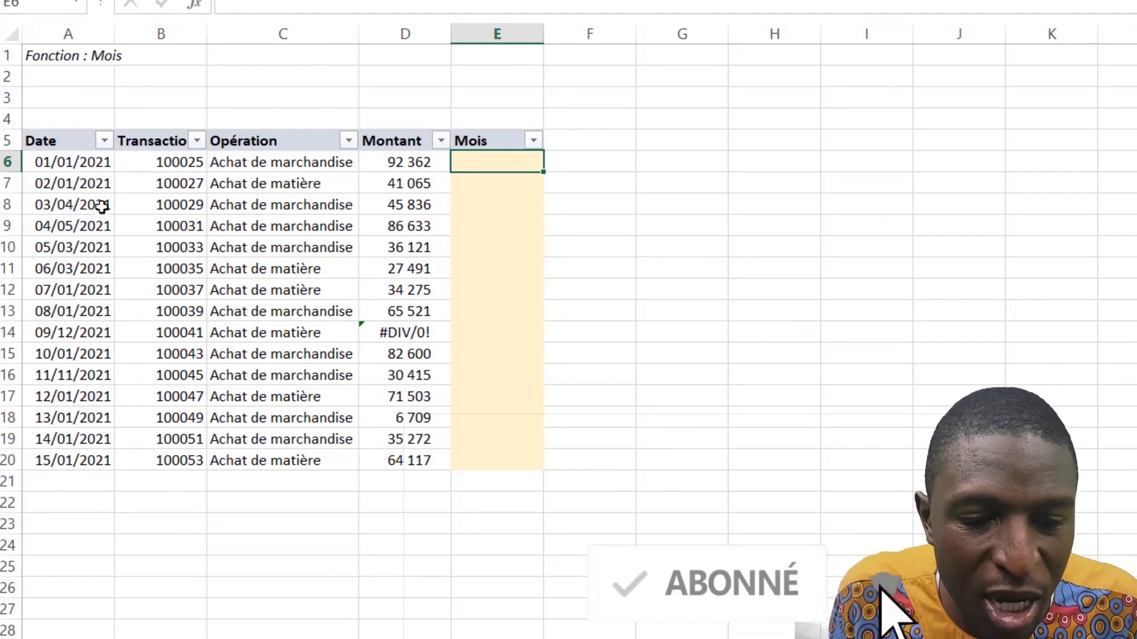
On the Mois sheet, examine the Date, Transaction, Opération, Montant and Mois columns and the first date in A6.
left_click(77, 143)
left_click(171, 147)
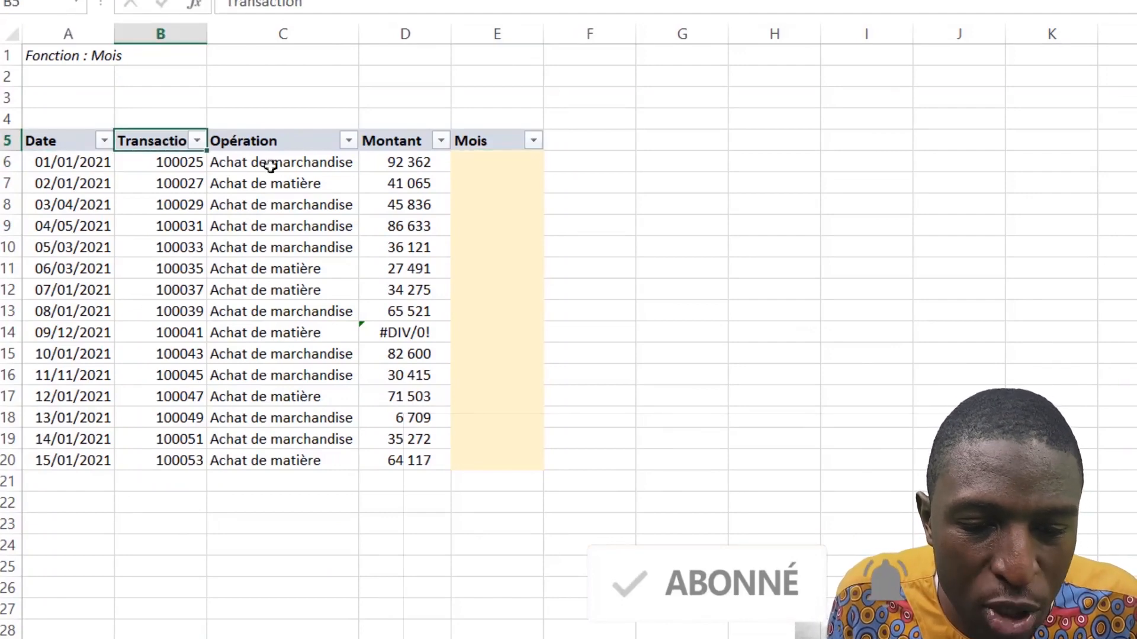
left_click(296, 147)
left_click(385, 142)
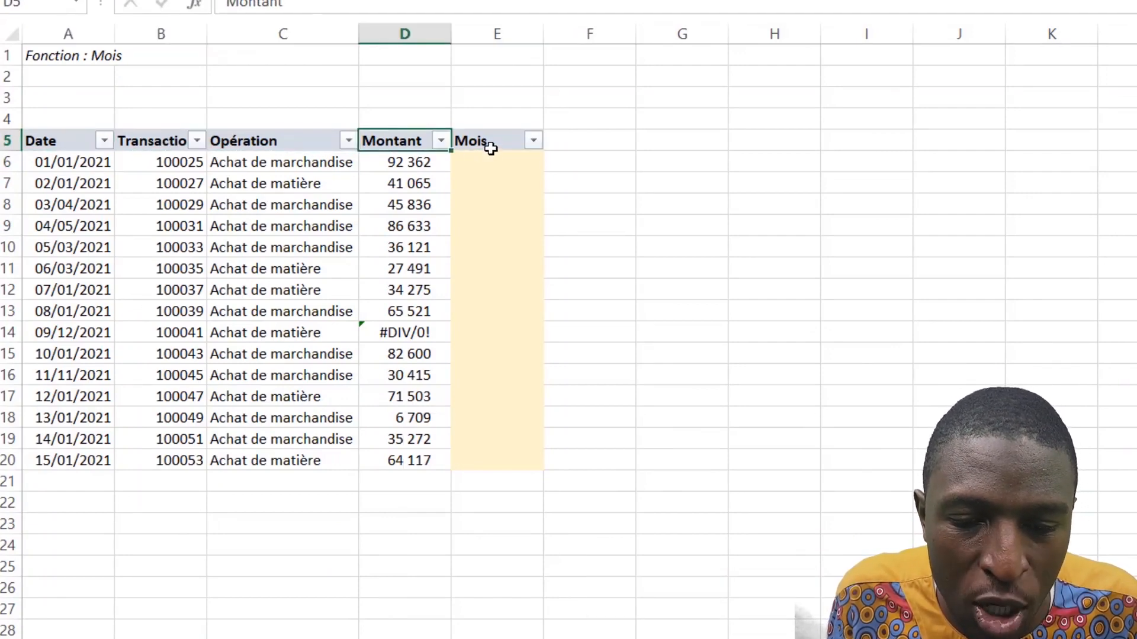
left_click(489, 143)
left_click(494, 163)
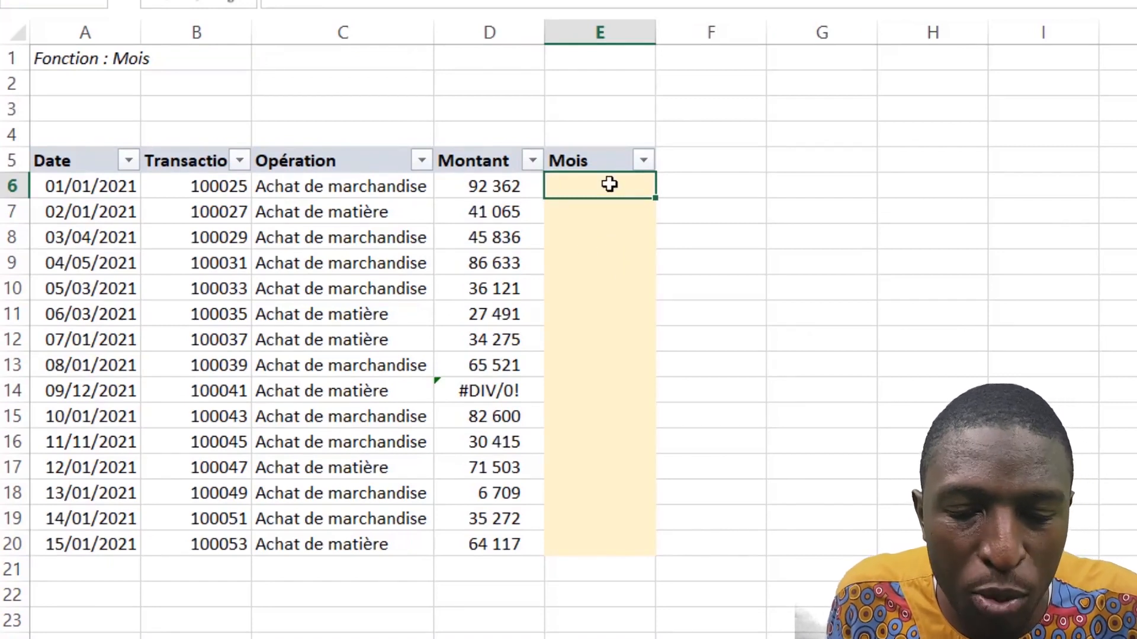
left_click(114, 184)
Enter a MOIS formula in E6 that extracts the month from the date in A6.
left_click(593, 185)
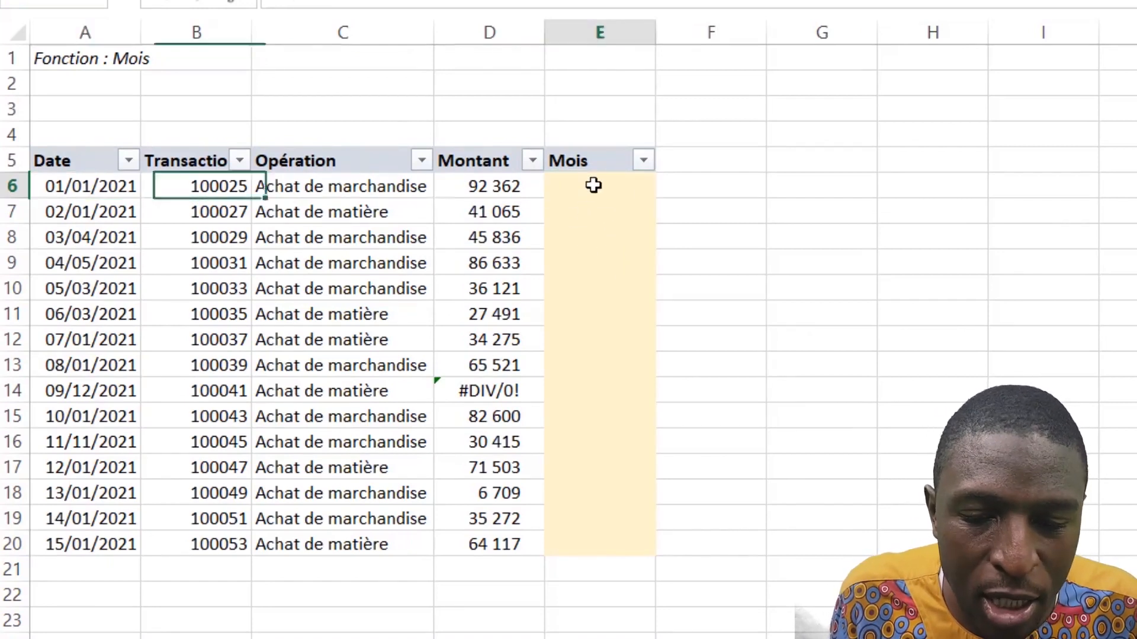
type("=moi")
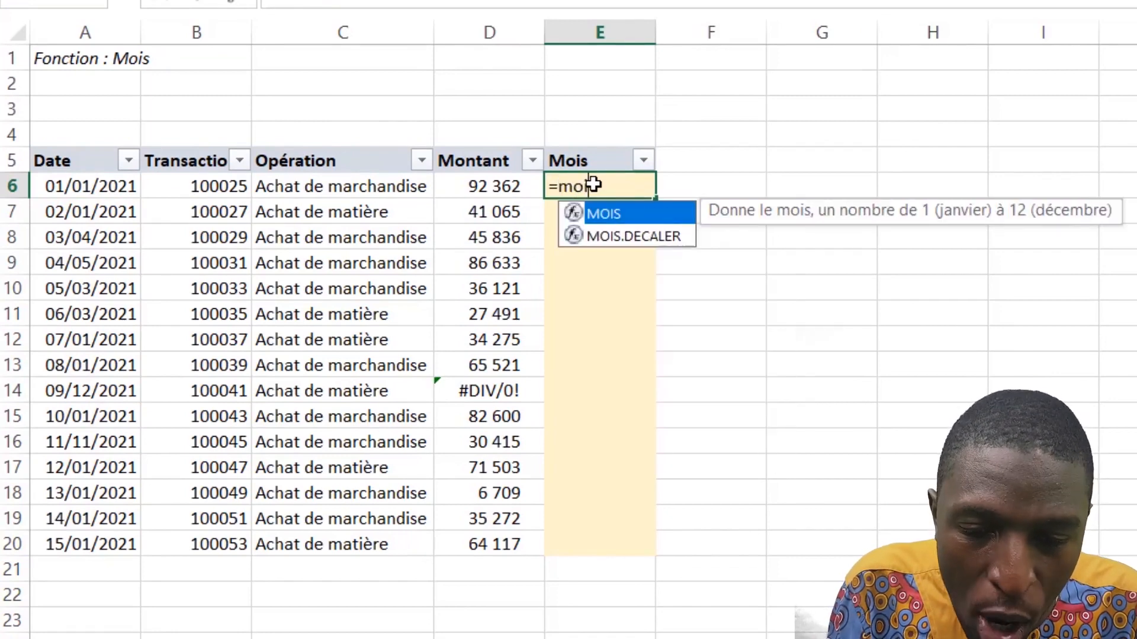
key("Tab")
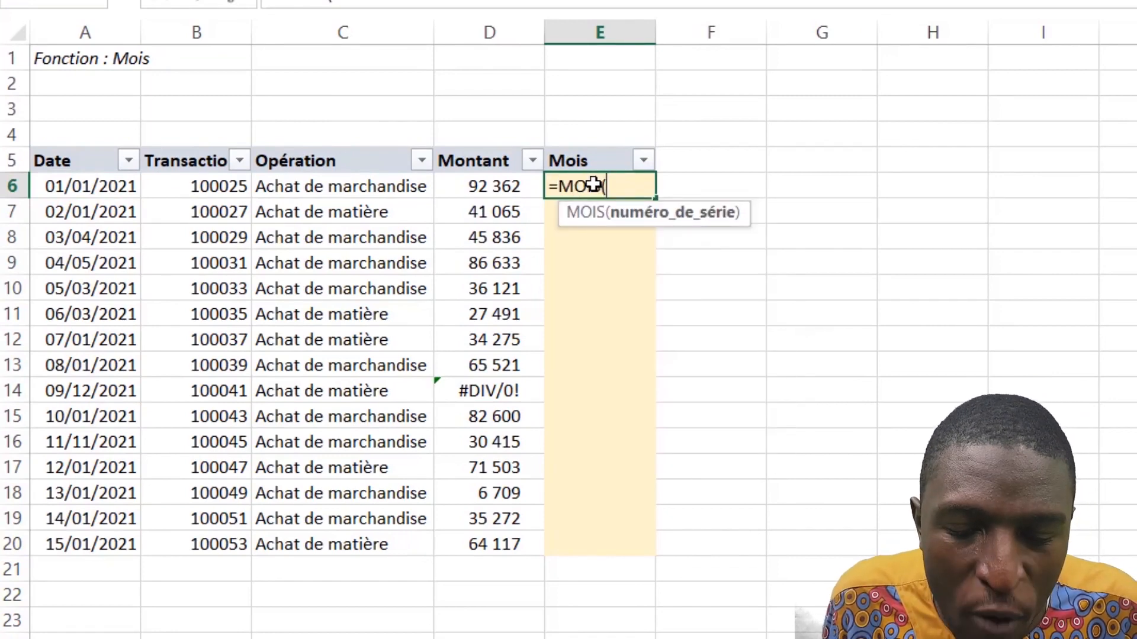
left_click(90, 185)
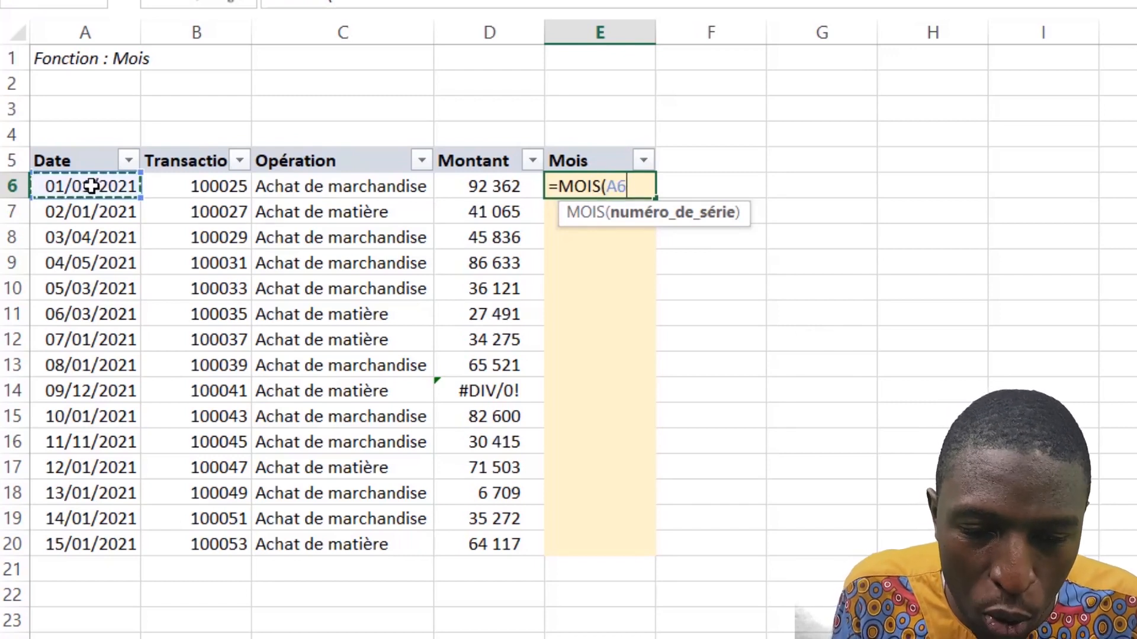
key("Return")
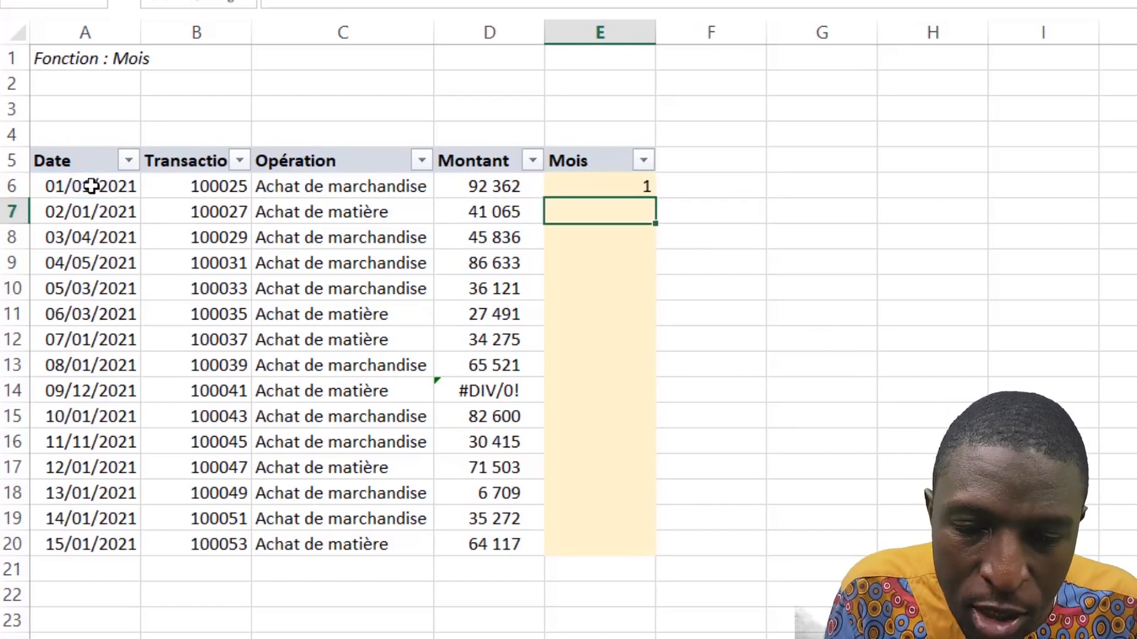
Fill the MOIS formula from E6 down the whole Mois column to E20.
left_click(592, 185)
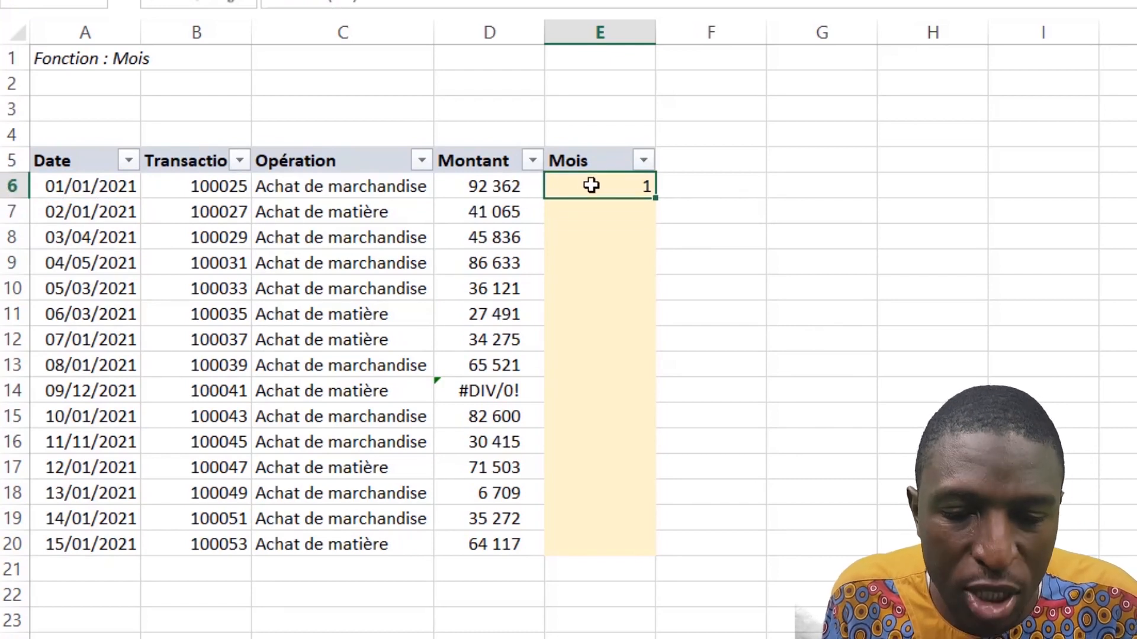
double_click(654, 198)
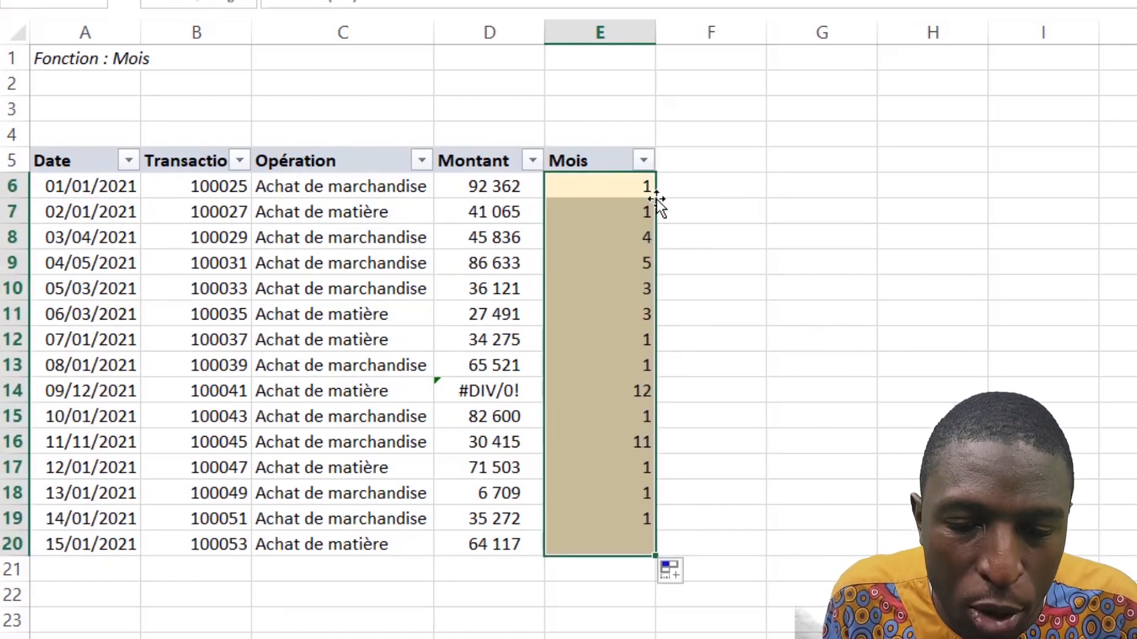
key("ctrl+z")
left_click_drag(654, 198, 636, 551)
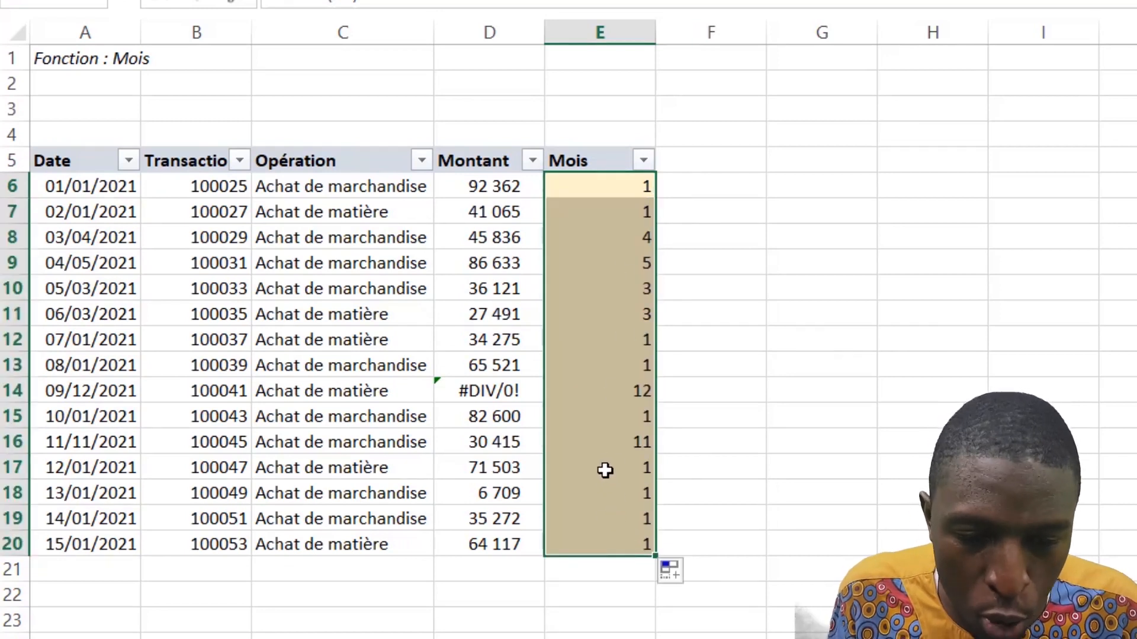
left_click(624, 342)
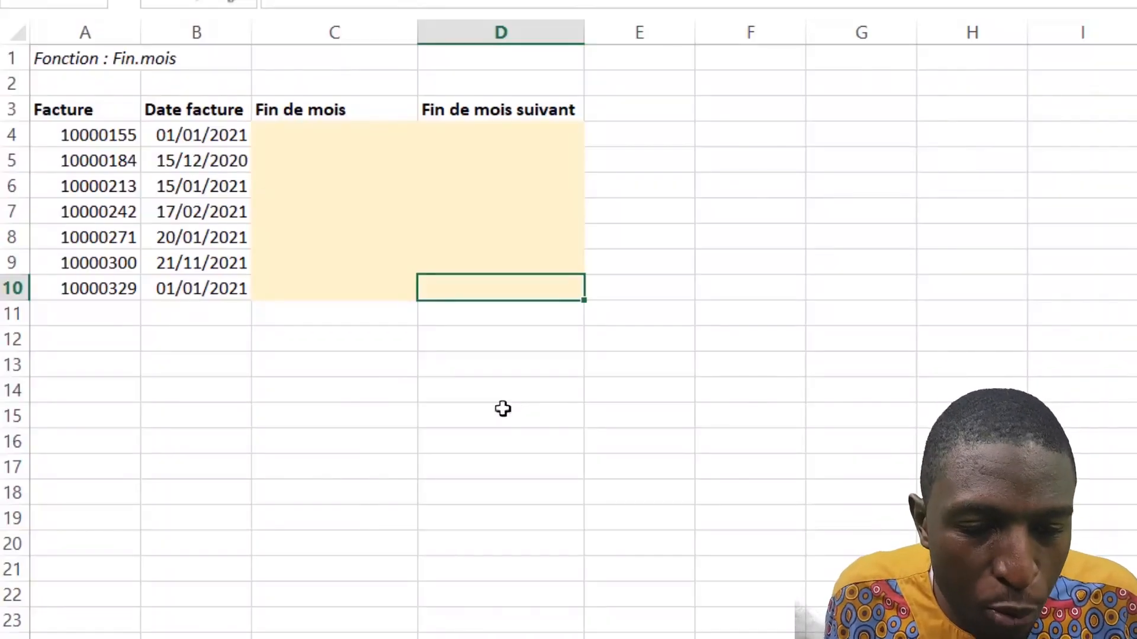
On the Fin.mois sheet, examine the Facture and Date facture columns, the empty Fin de mois cell C4 and the first invoice date in B4.
left_click_drag(100, 112, 97, 287)
left_click(201, 115)
left_click_drag(202, 116, 205, 298)
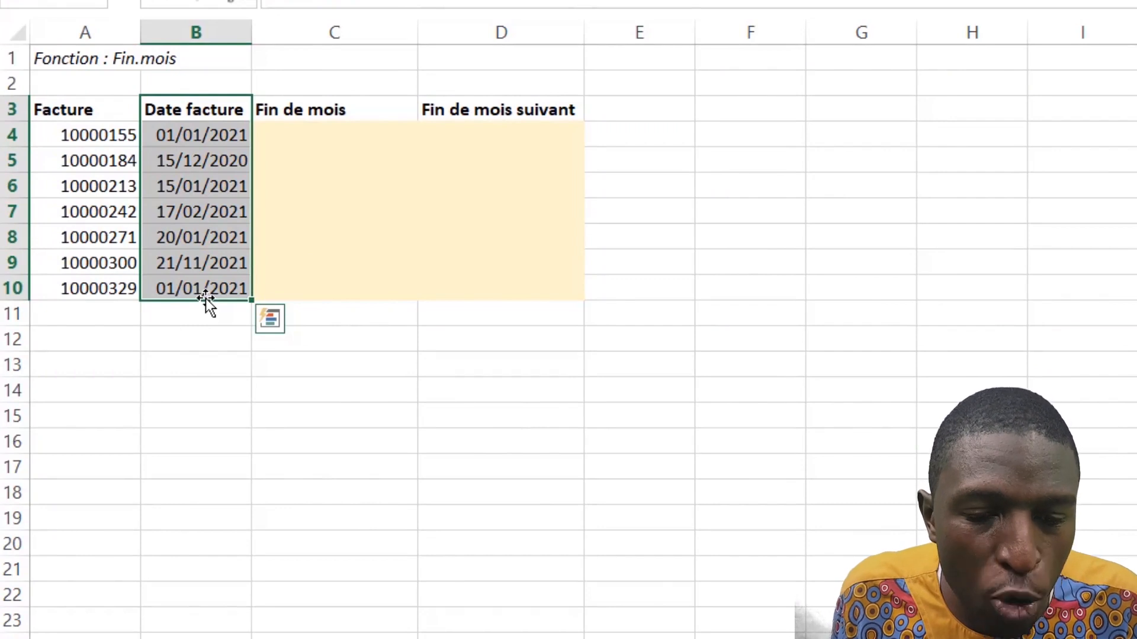
left_click(314, 130)
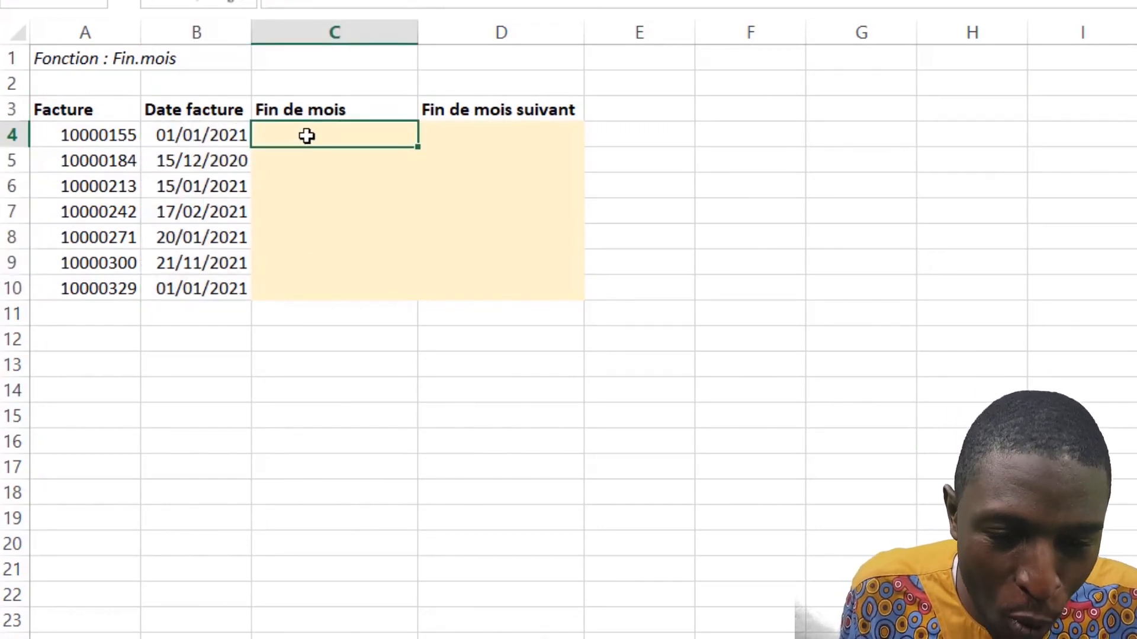
left_click(232, 139)
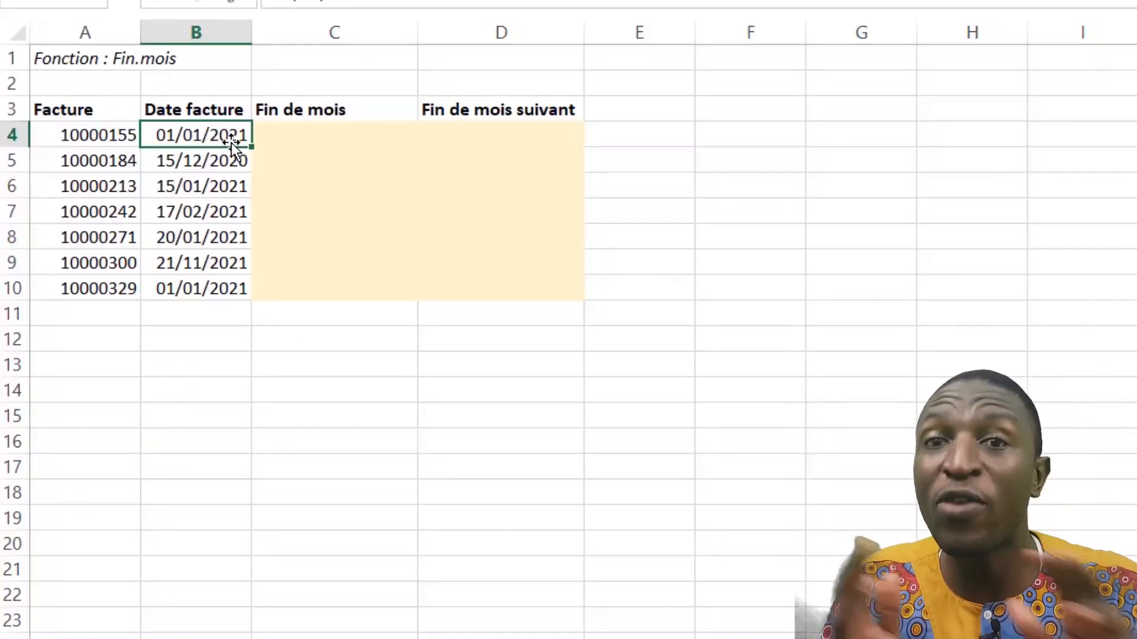
Enter a FIN.MOIS formula in C4 that takes the date in B4 with a mois argument of 0.
left_click(355, 133)
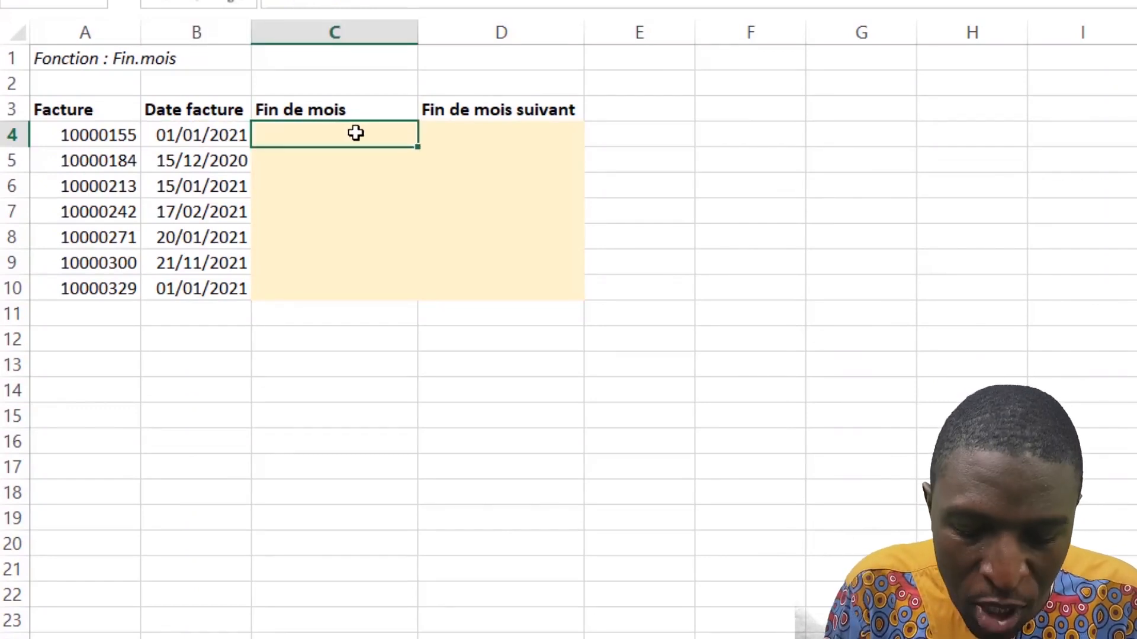
type("f")
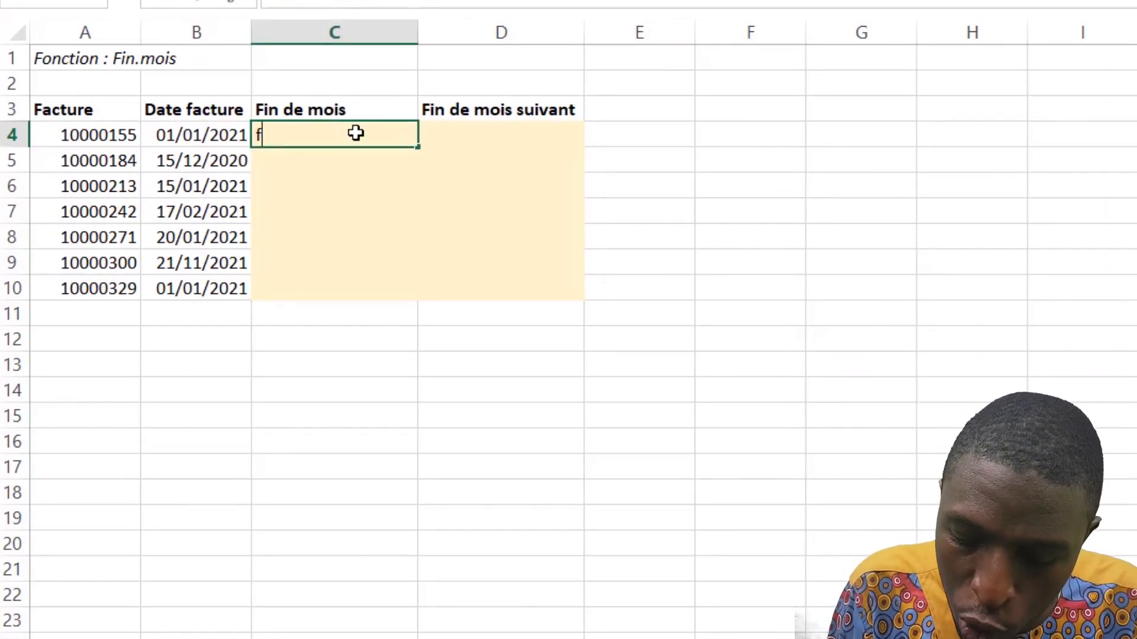
key("BackSpace")
type("=fin")
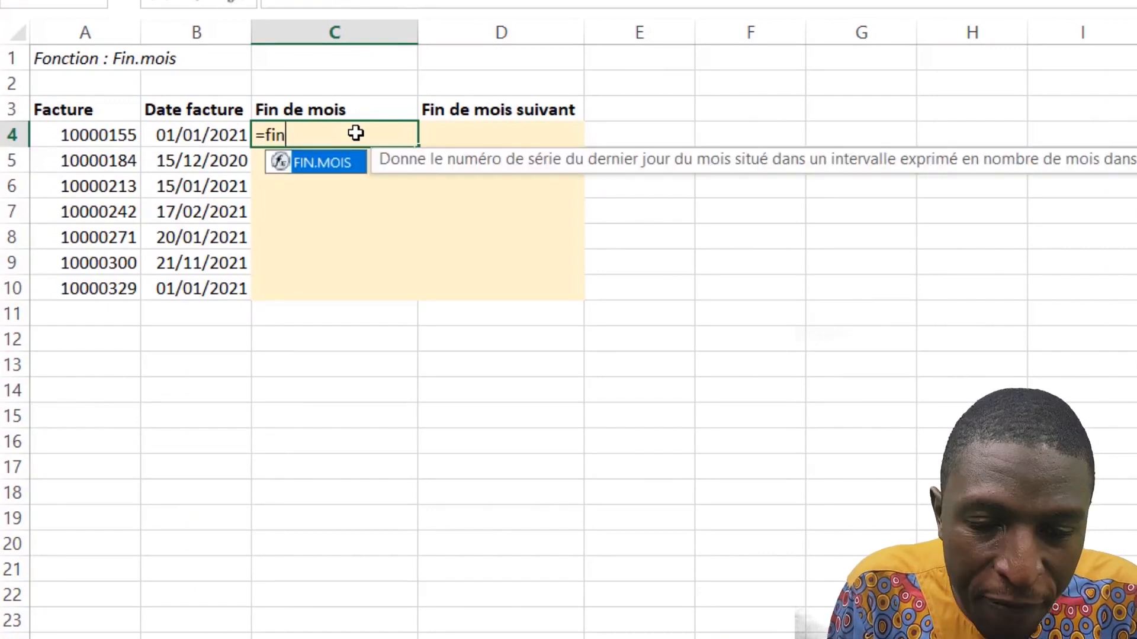
type(".mo")
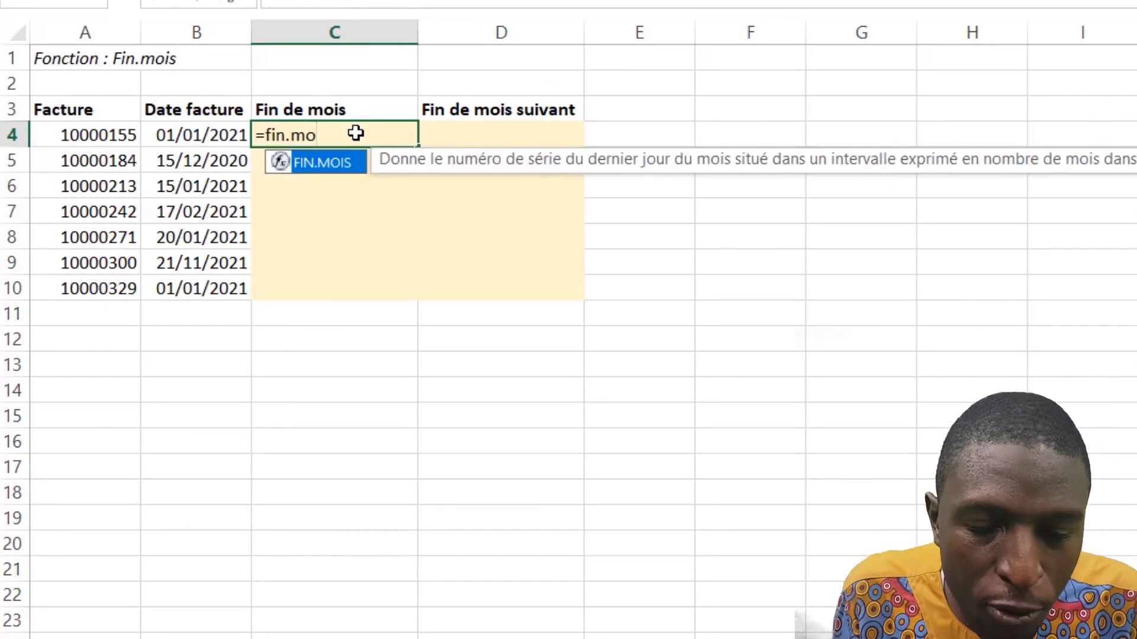
double_click(329, 164)
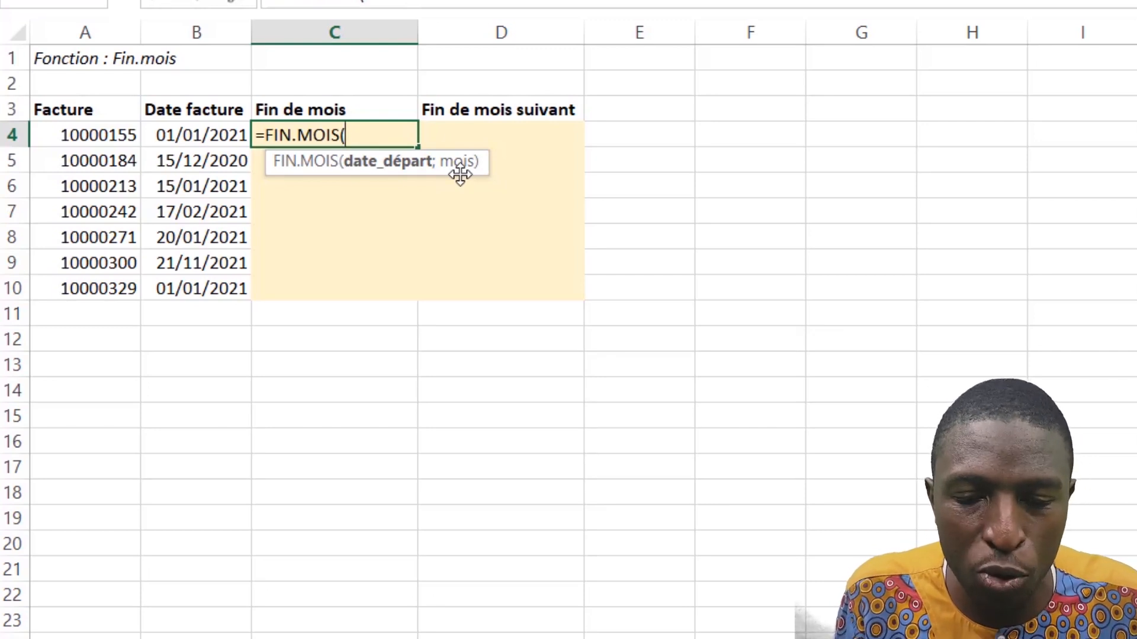
left_click(203, 133)
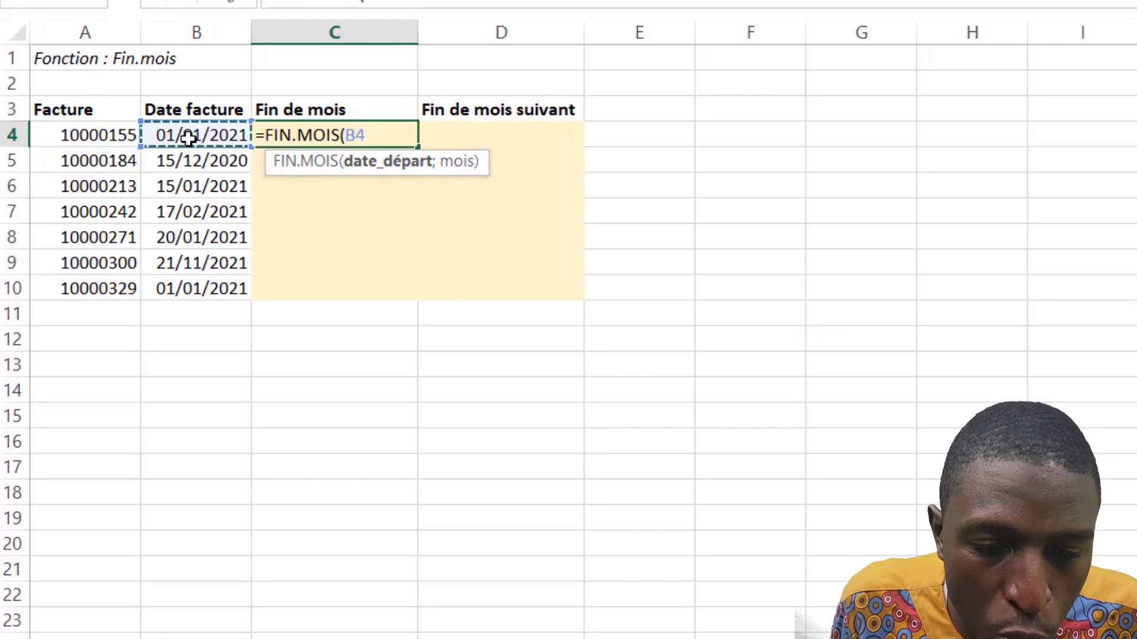
type(";")
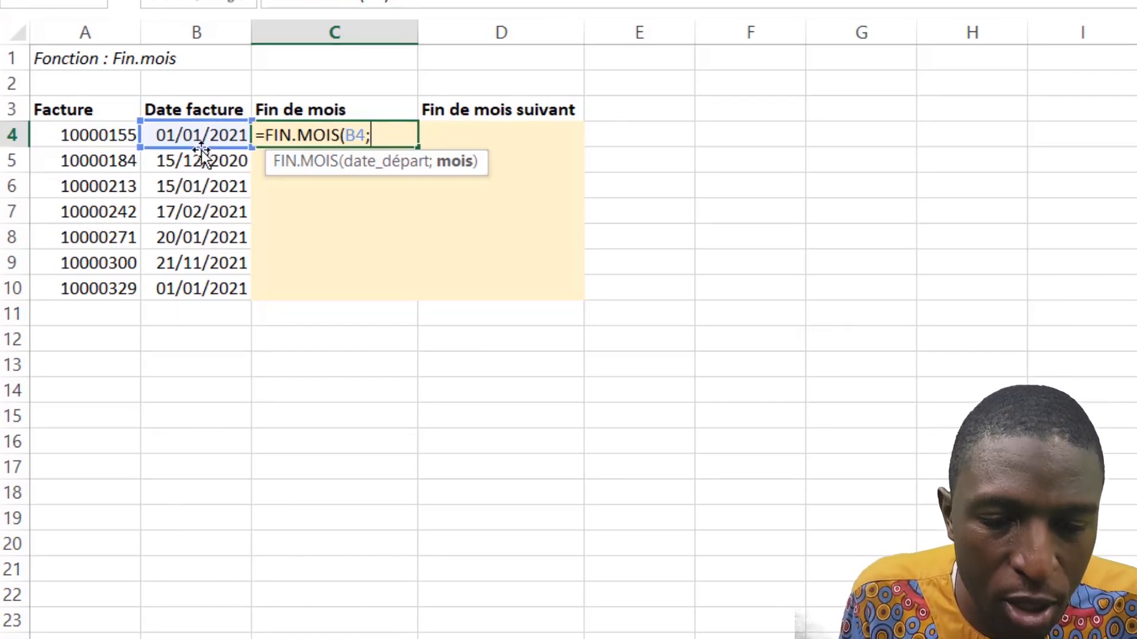
type("0)")
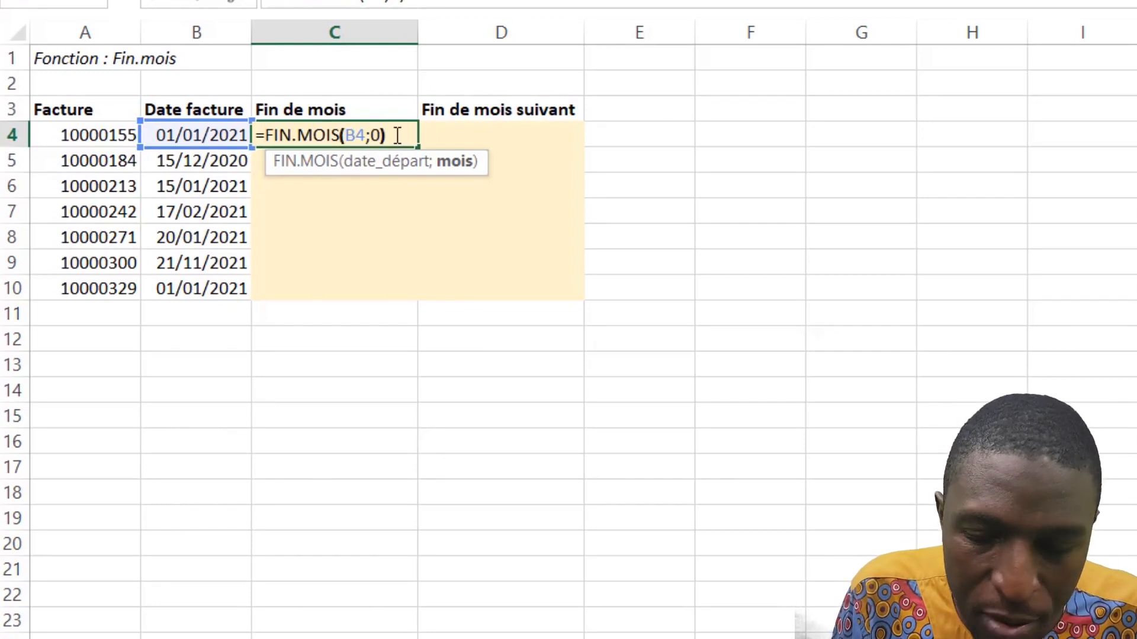
key("Return")
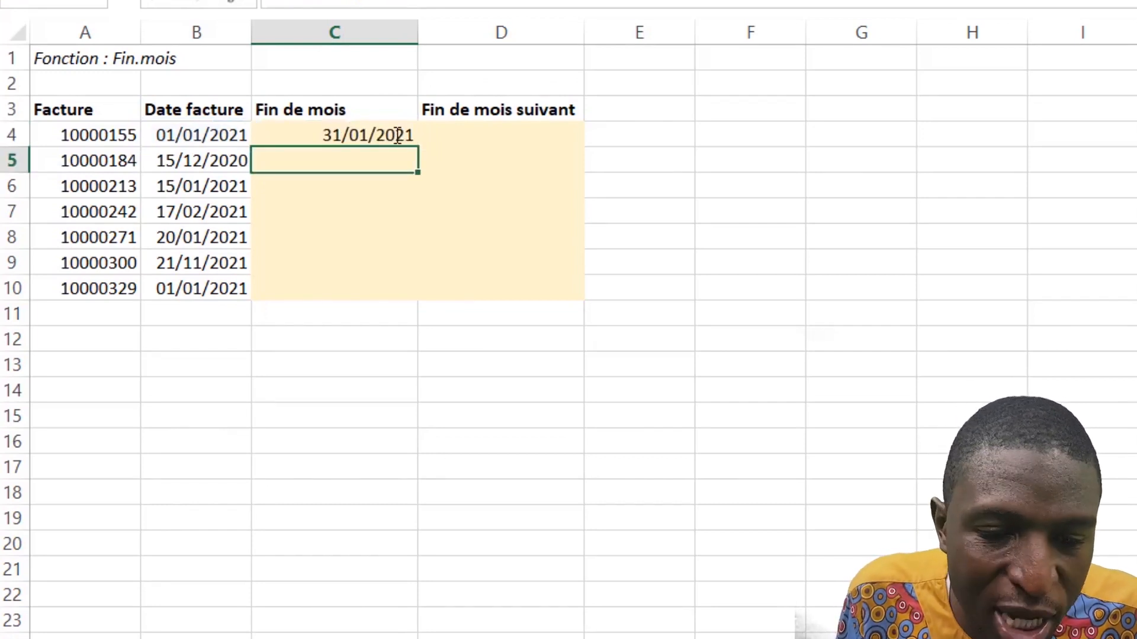
Fill the FIN.MOIS formula from C4 down the Fin de mois column to C10.
left_click(397, 135)
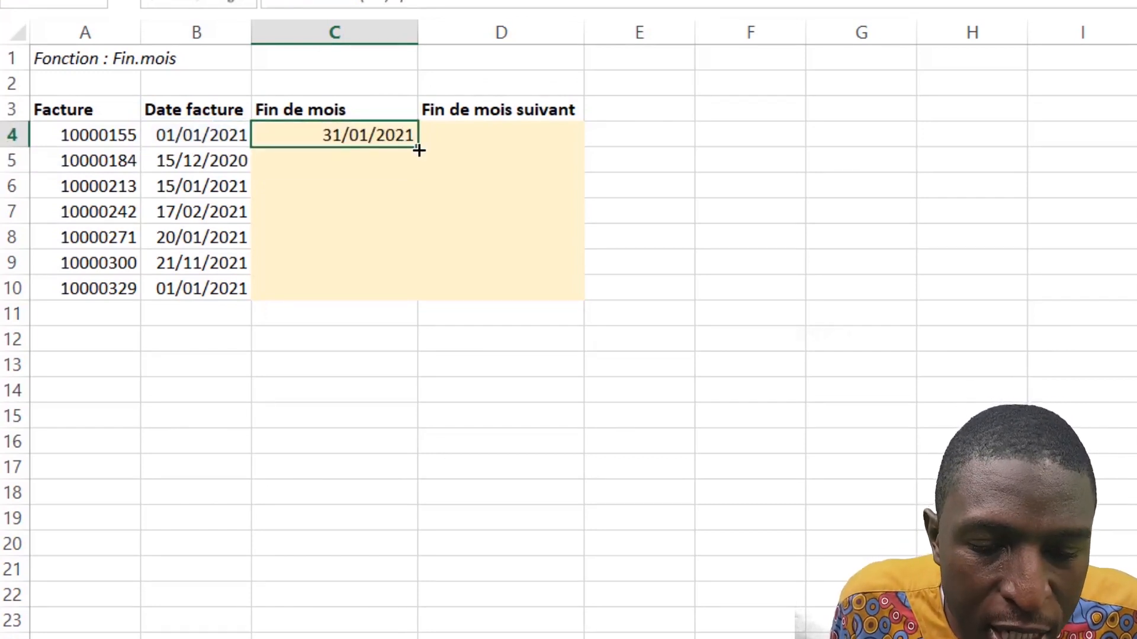
left_click_drag(419, 150, 408, 294)
left_click(375, 283)
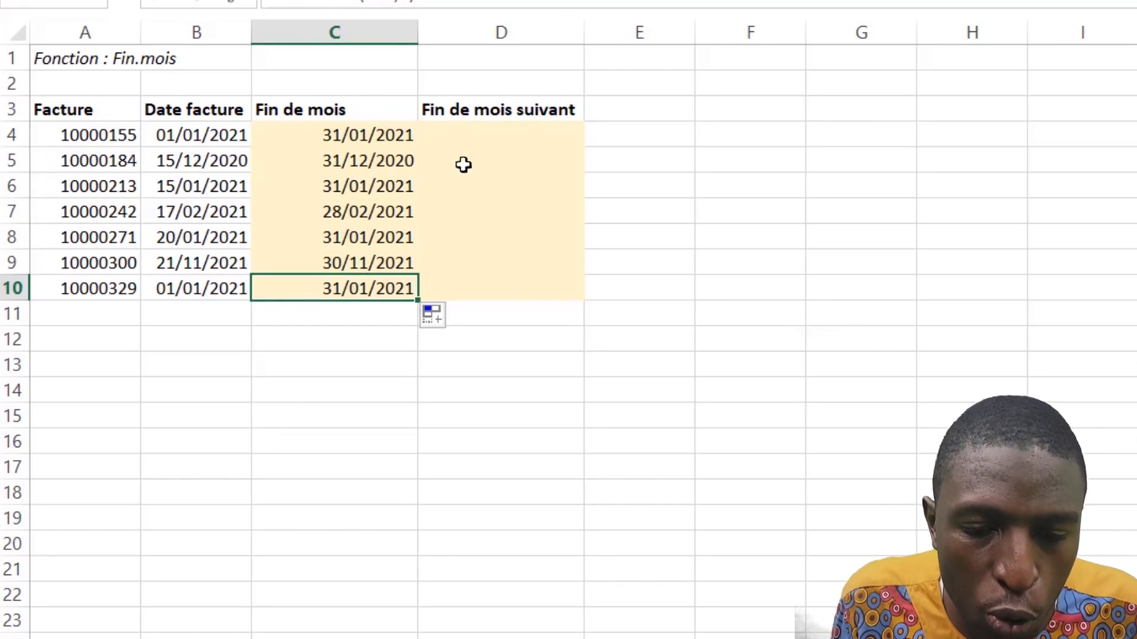
Enter a FIN.MOIS formula in D4 that takes the date in B4 with a mois argument of 1.
left_click(477, 135)
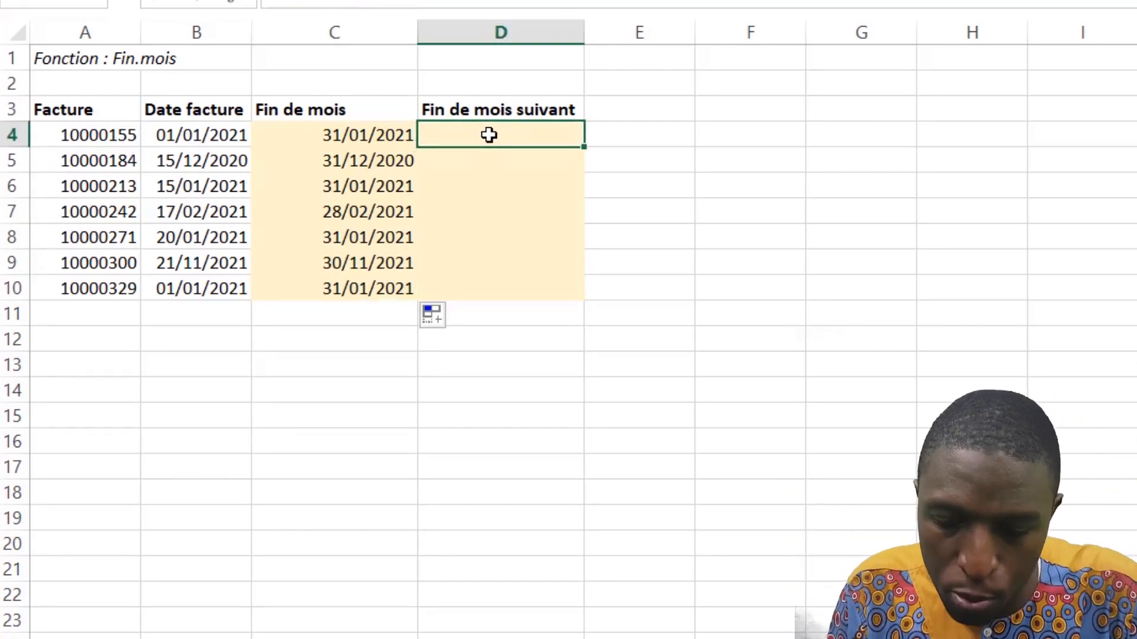
type("=fin")
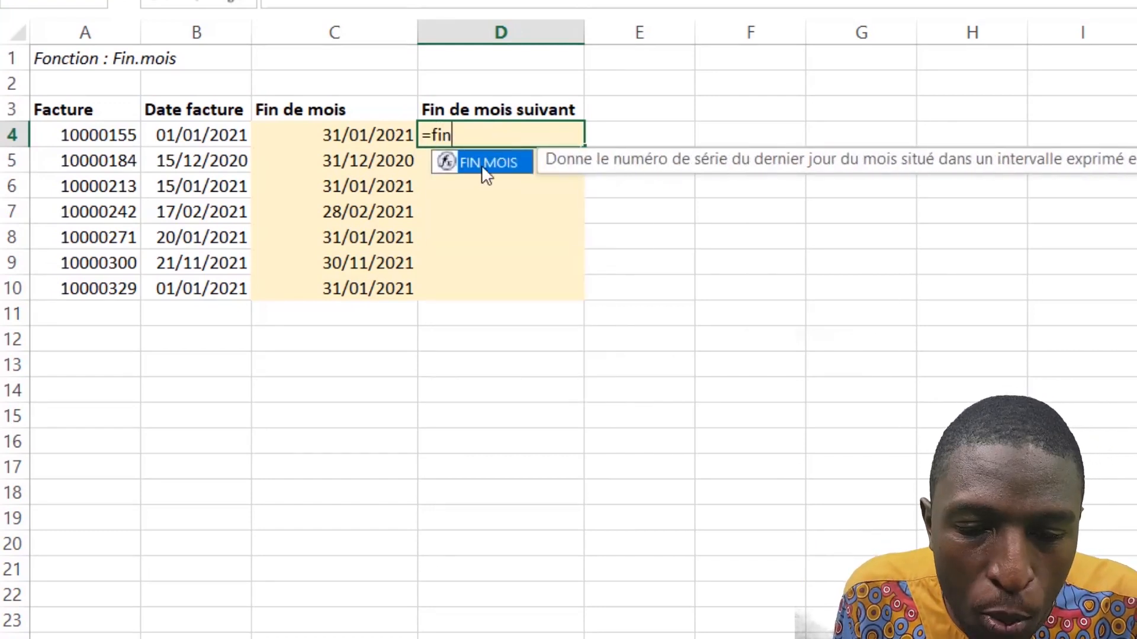
double_click(489, 164)
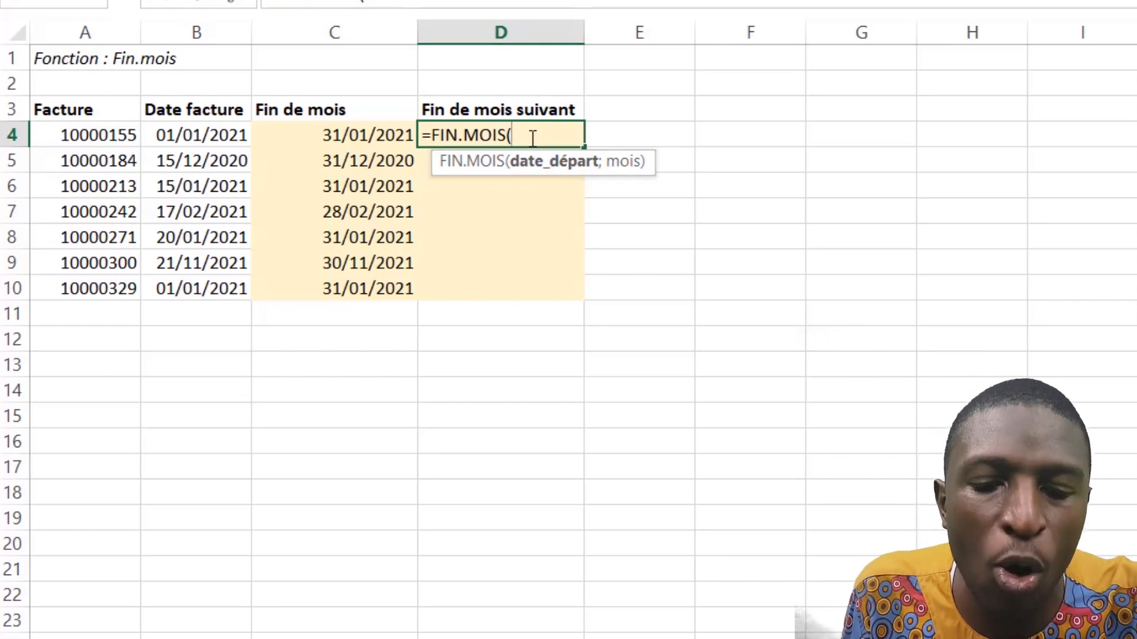
left_click(191, 138)
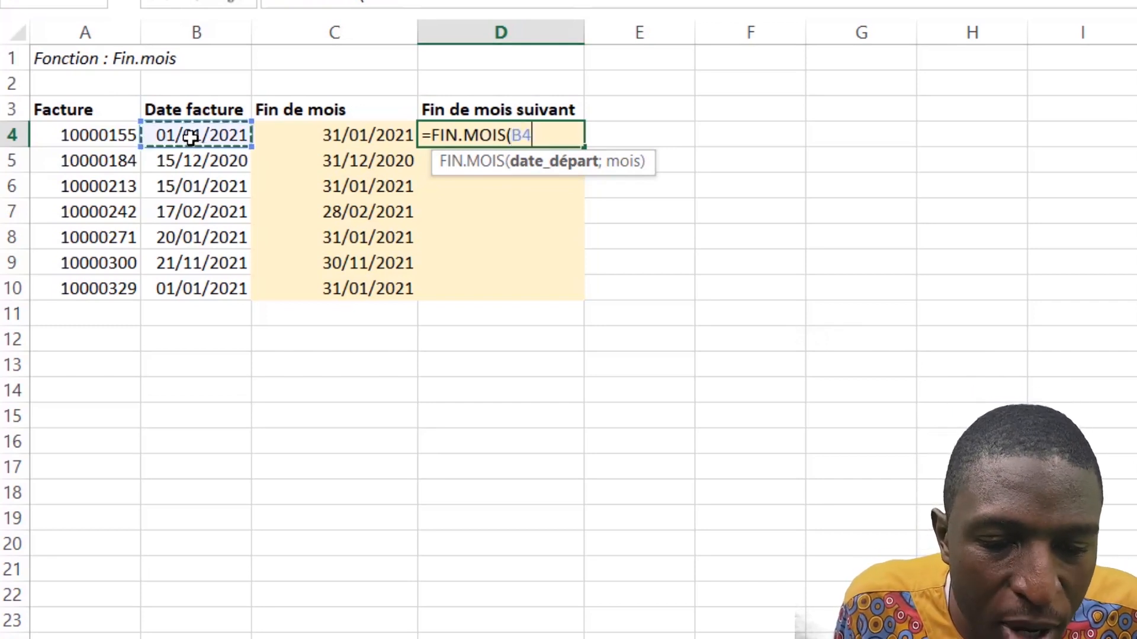
type(";")
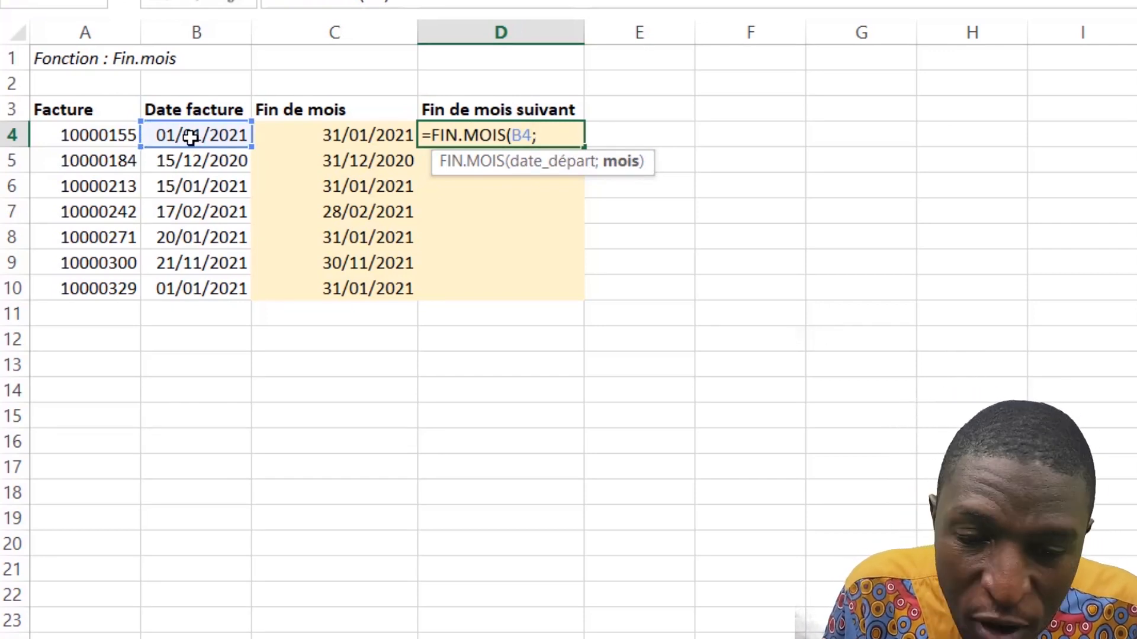
type("1")
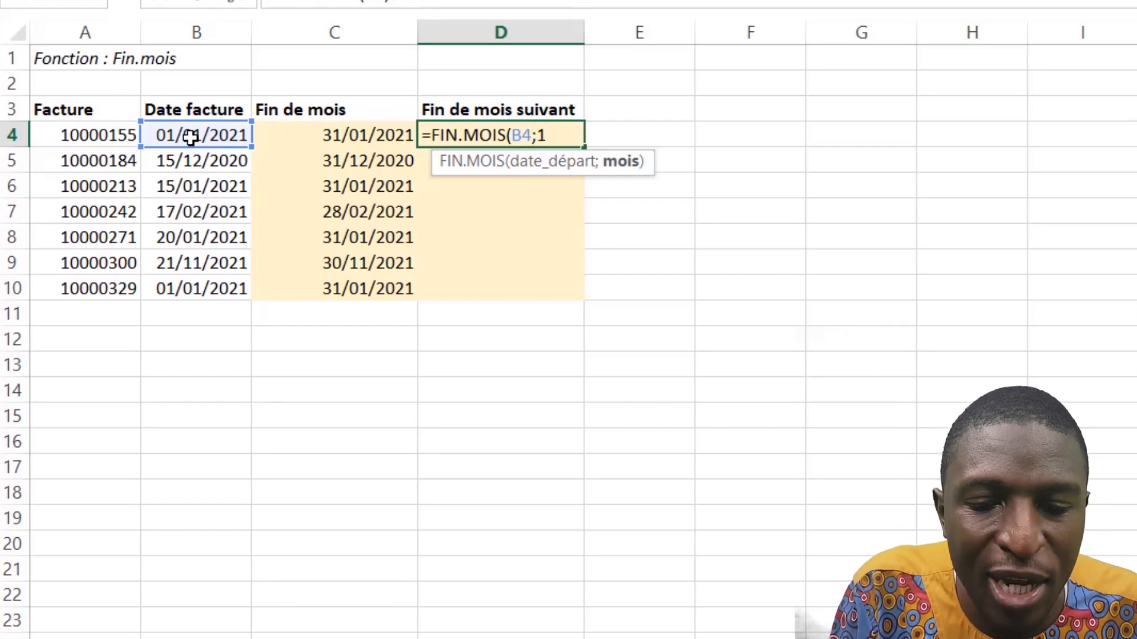
type(")")
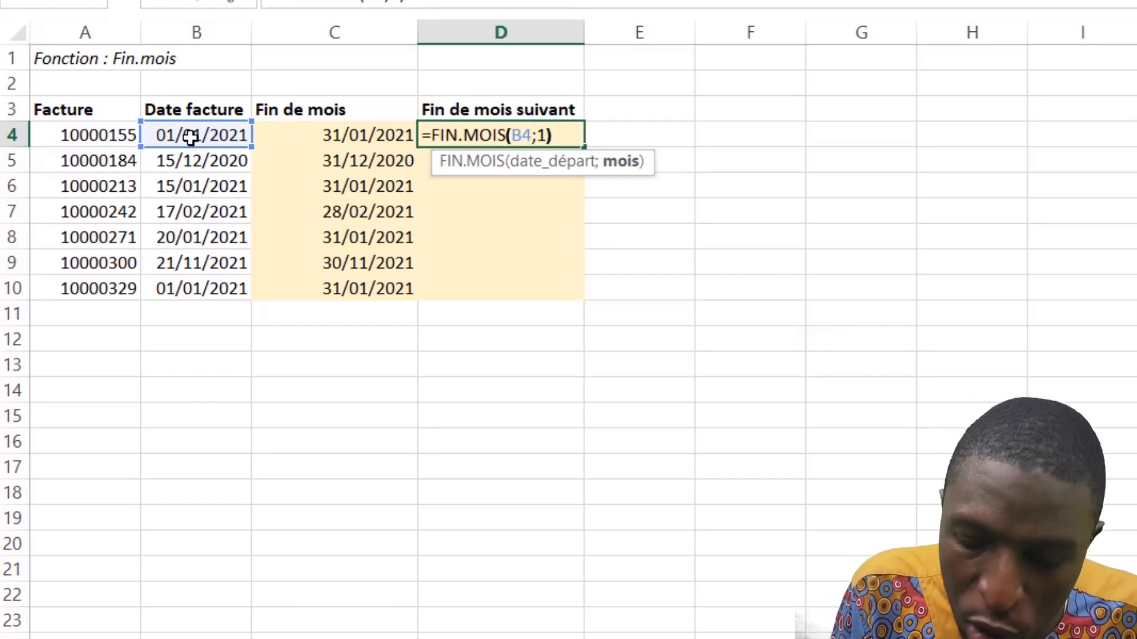
key("Return")
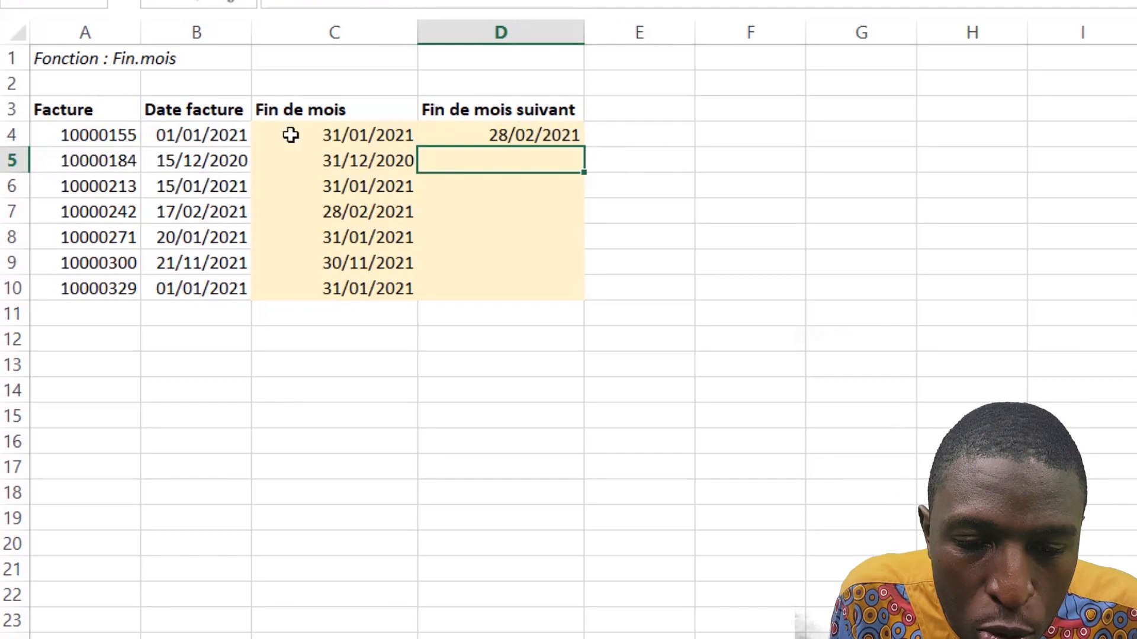
Compare D4 with the invoice date in B4 and fill D4's formula down the Fin de mois suivant column to D10.
left_click(490, 141)
left_click(195, 137)
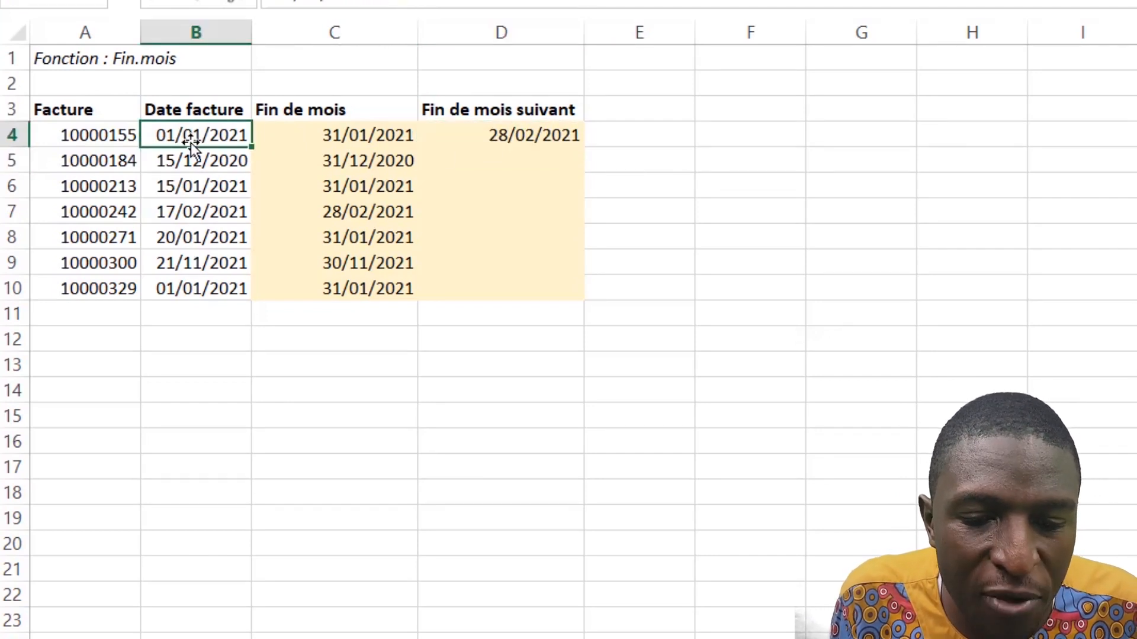
left_click(521, 140)
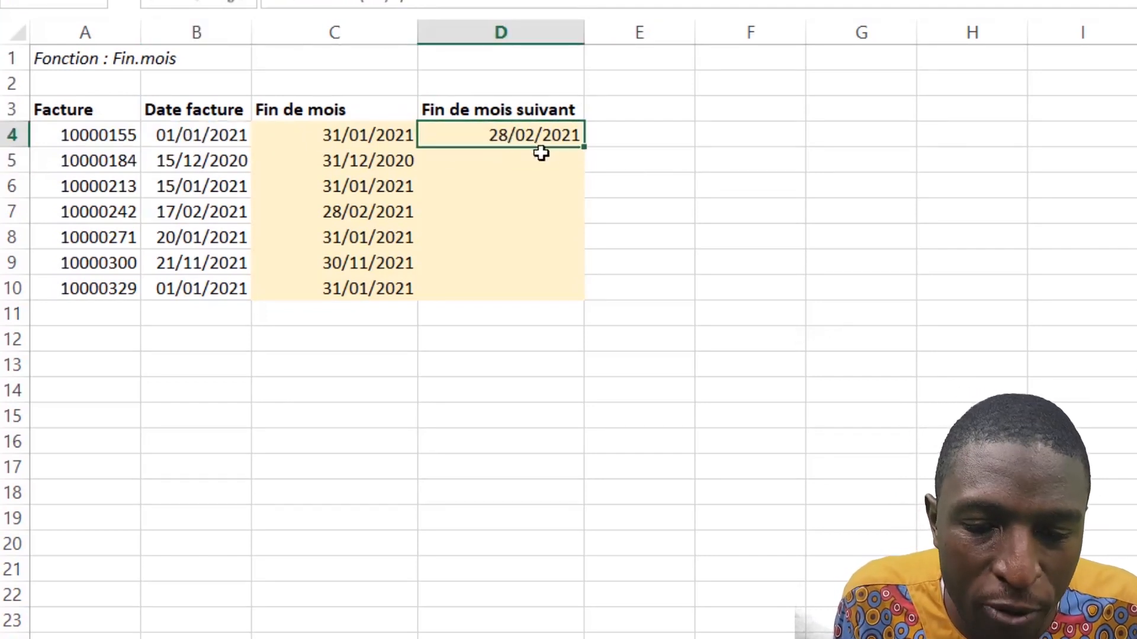
left_click_drag(584, 149, 592, 300)
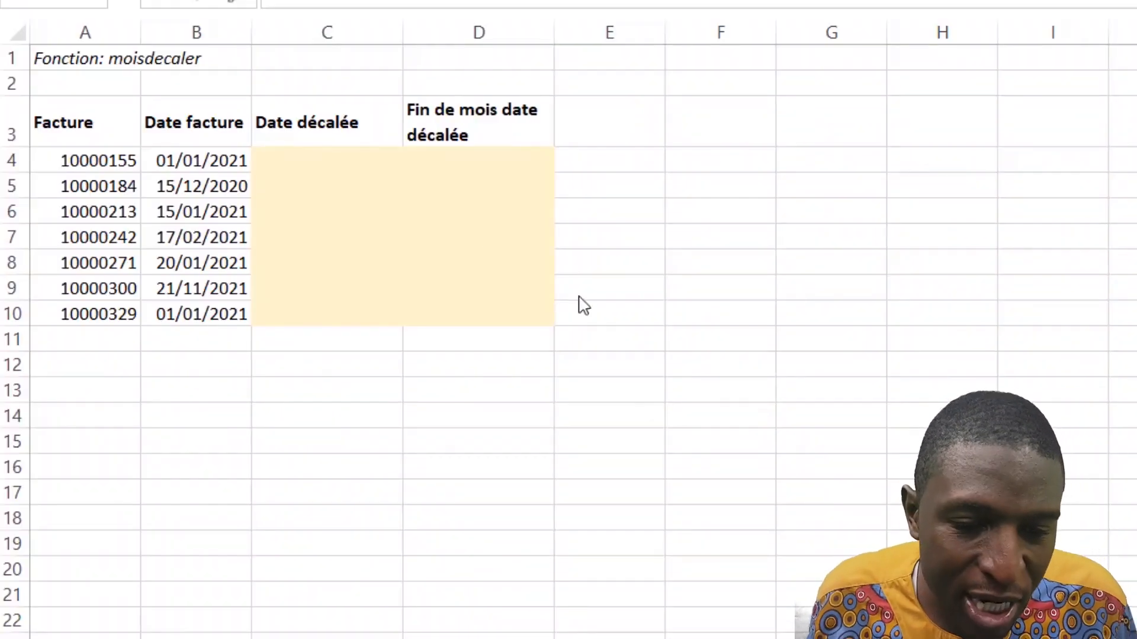
On the moisdecaler sheet, examine the first invoice date in B4 and the empty Date décalée column.
left_click(333, 160)
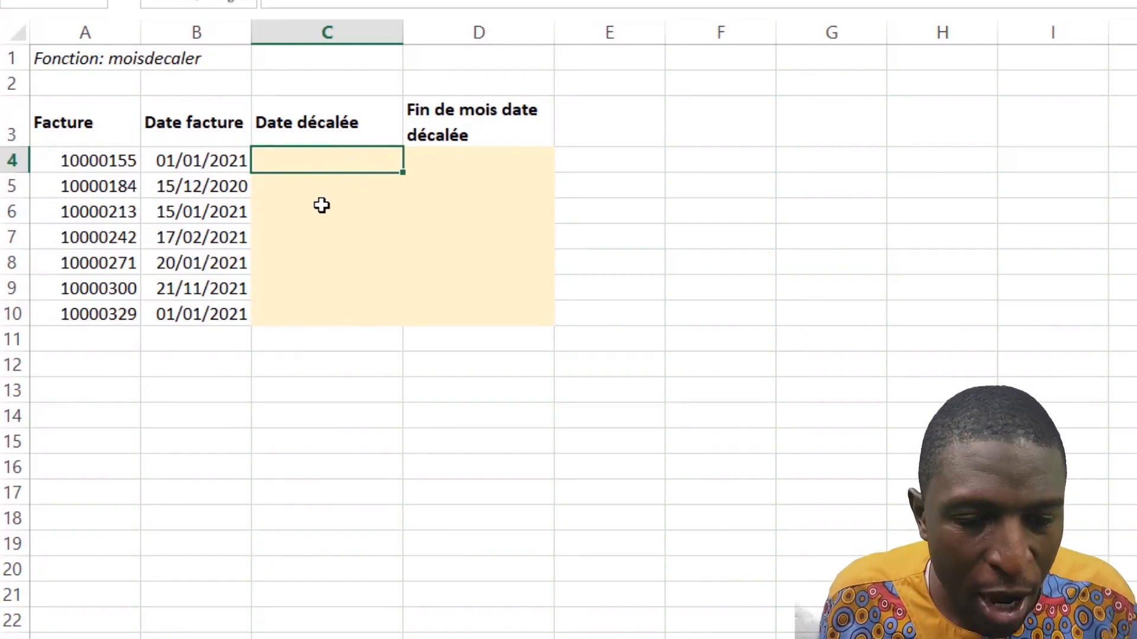
left_click(199, 164)
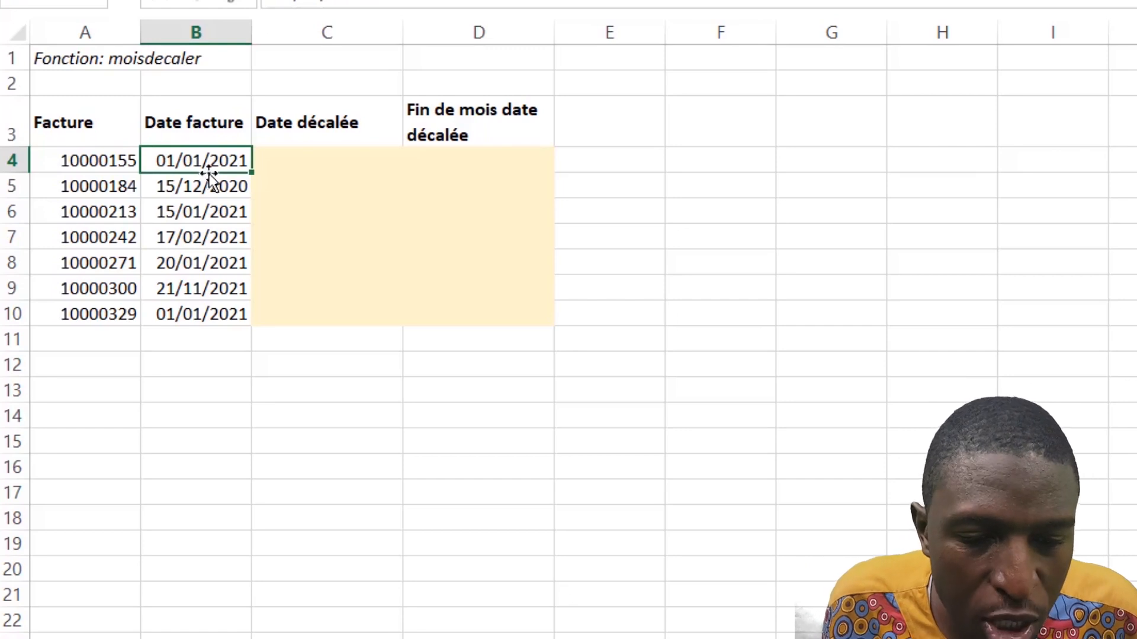
left_click(323, 160)
left_click(358, 122)
Enter a MOIS.DECALER formula in C4 that shifts the invoice date in B4 by 3 months.
left_click(350, 163)
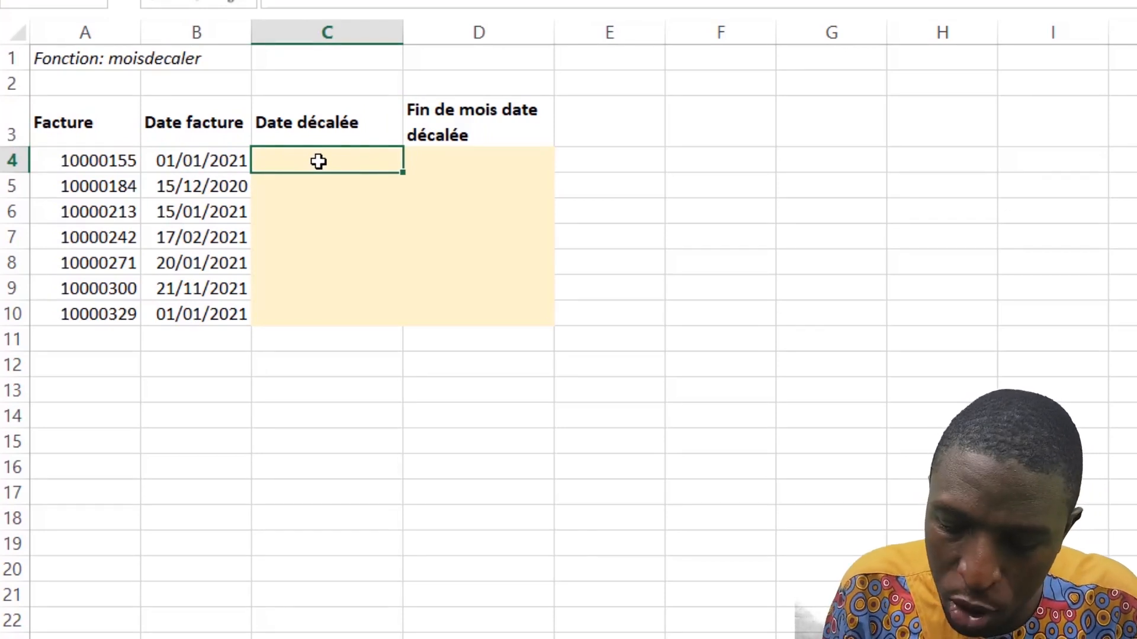
type("=mois")
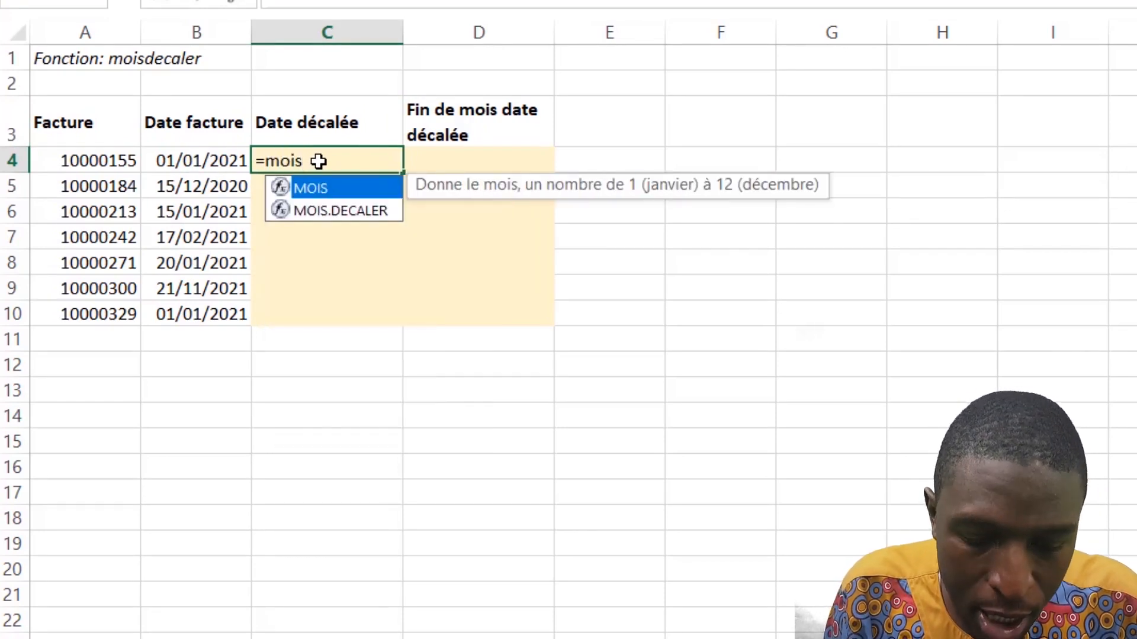
type("d")
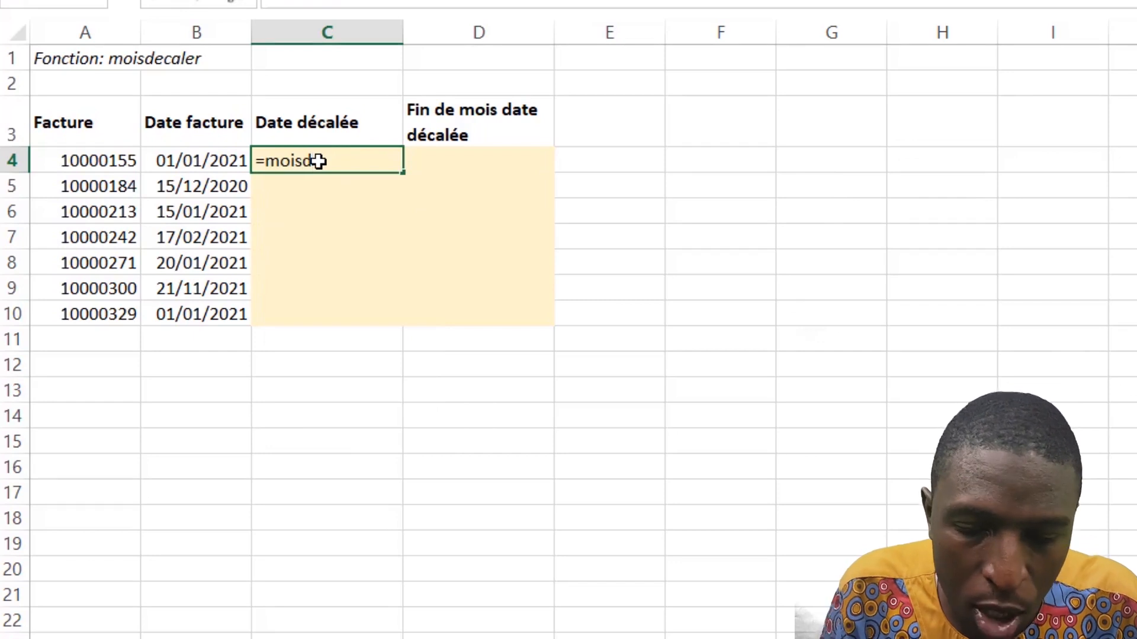
key("BackSpace")
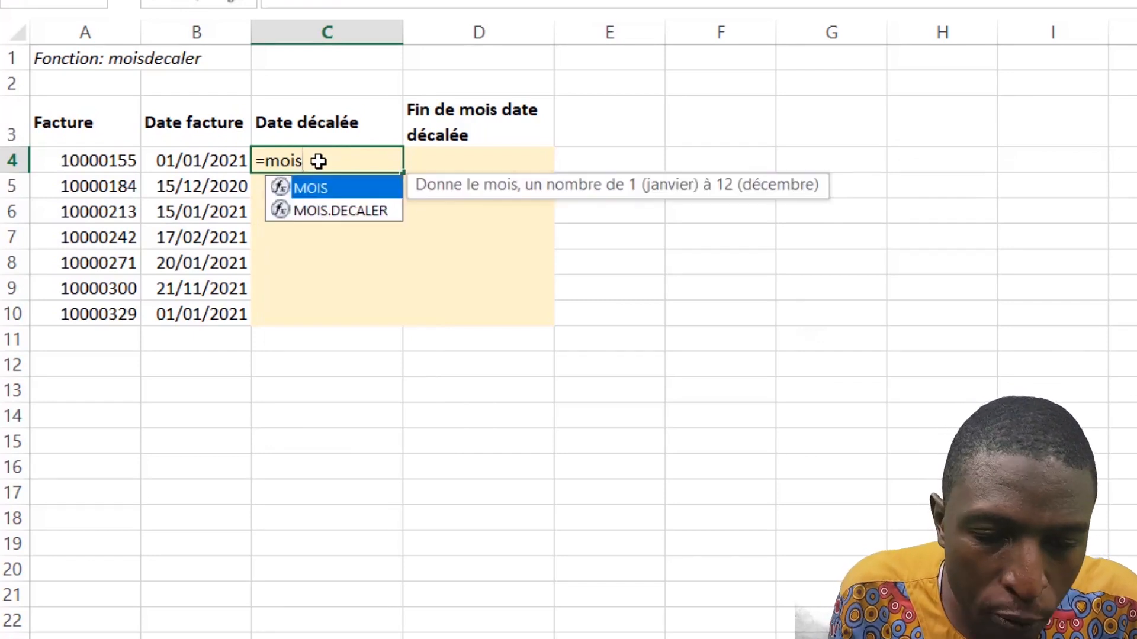
double_click(344, 212)
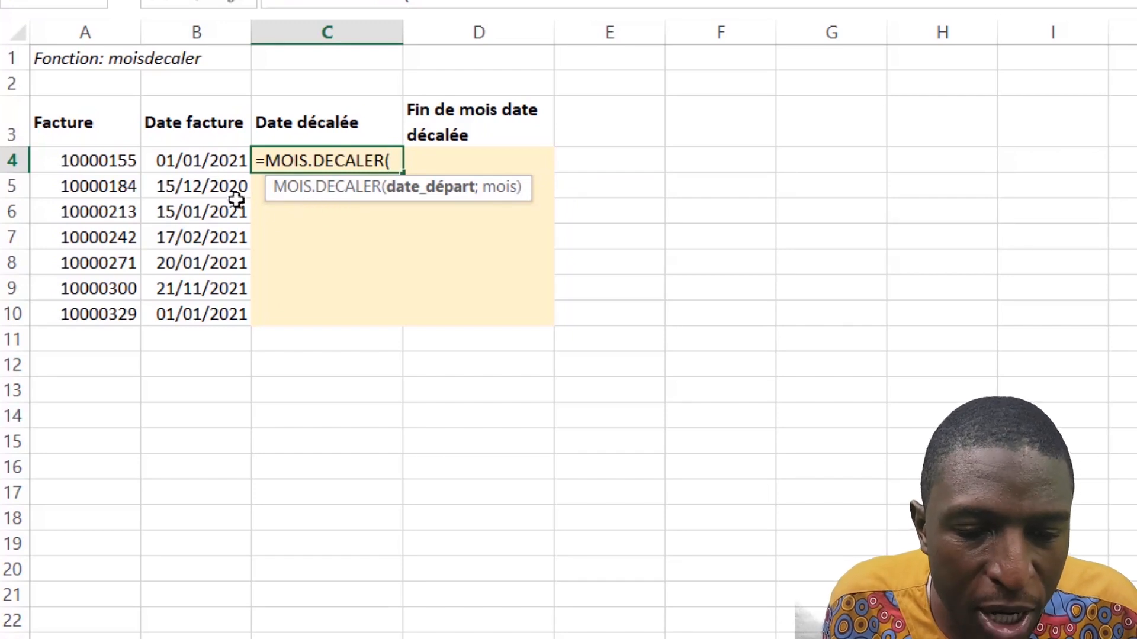
left_click(191, 162)
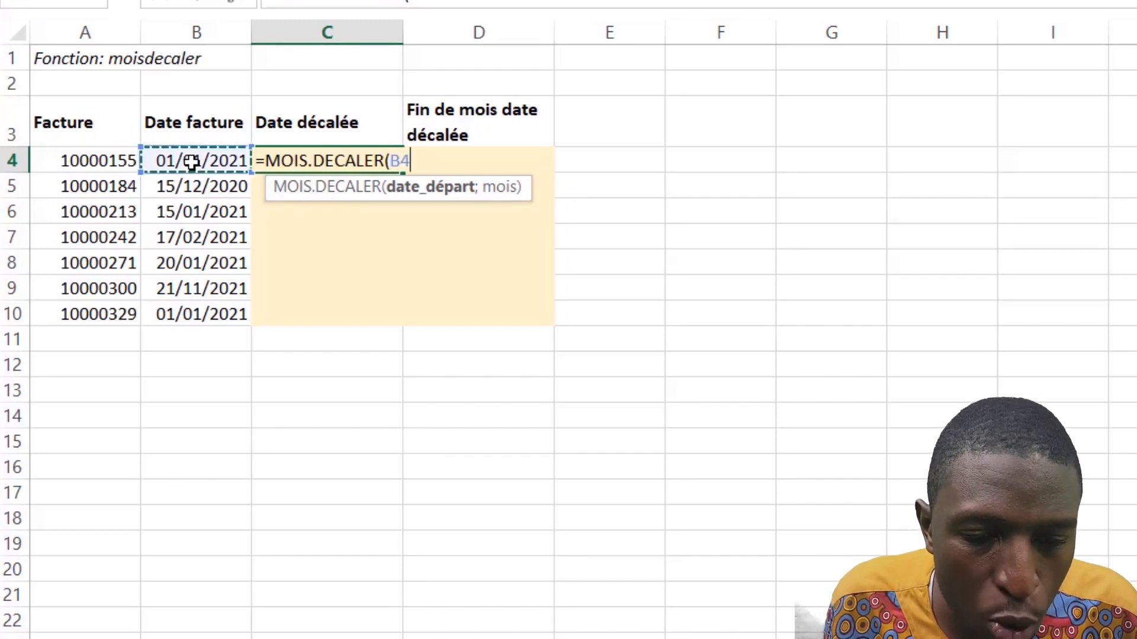
type(";")
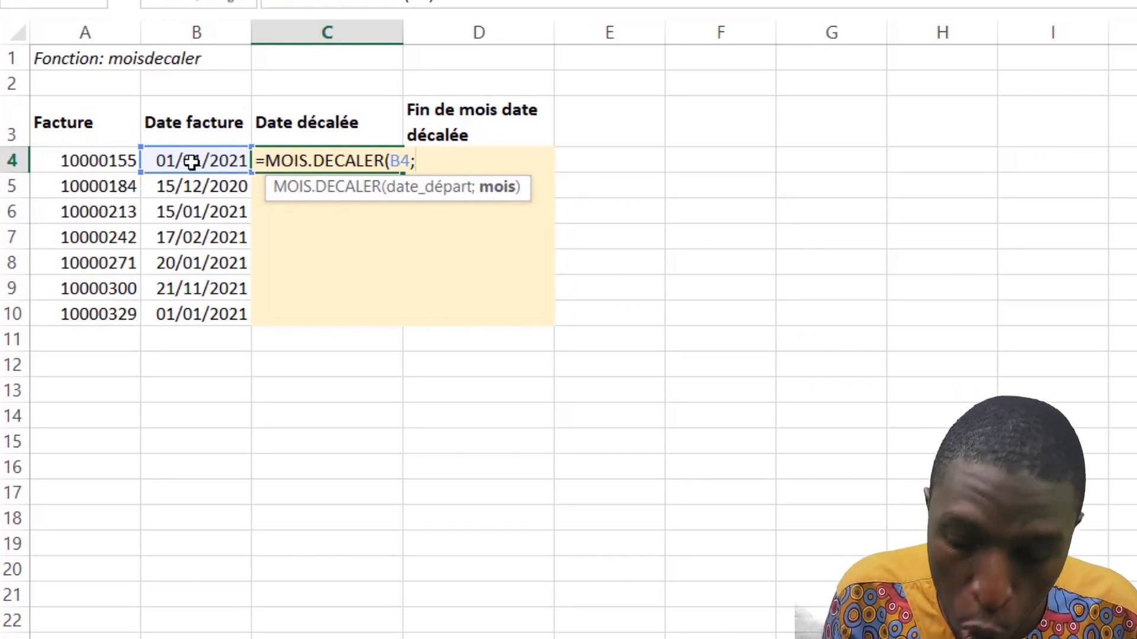
type("3)")
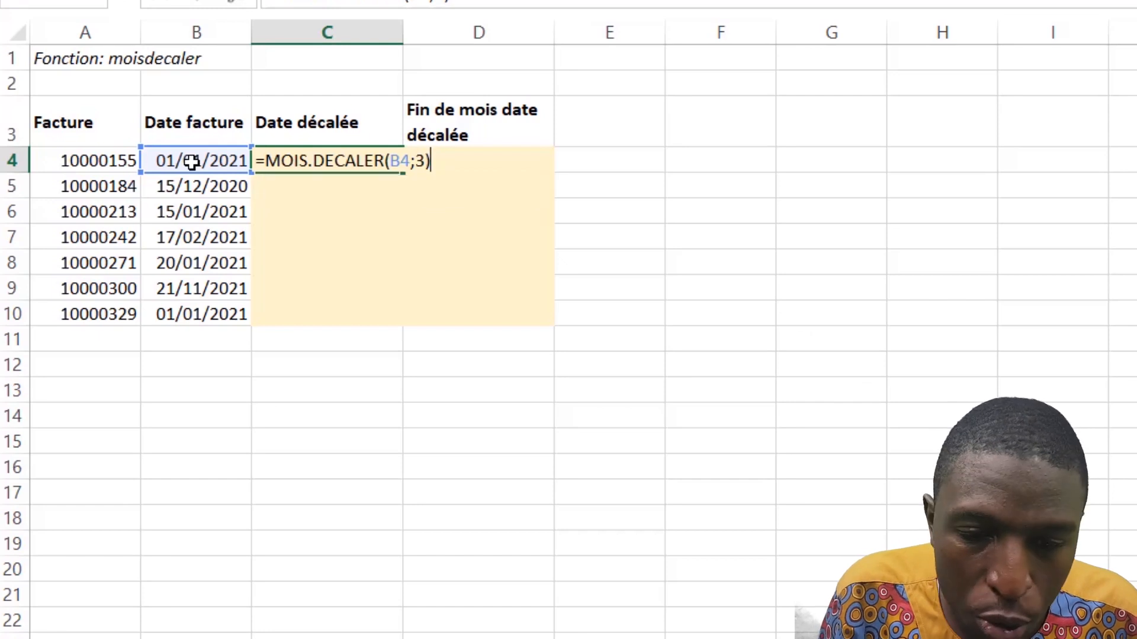
key("Return")
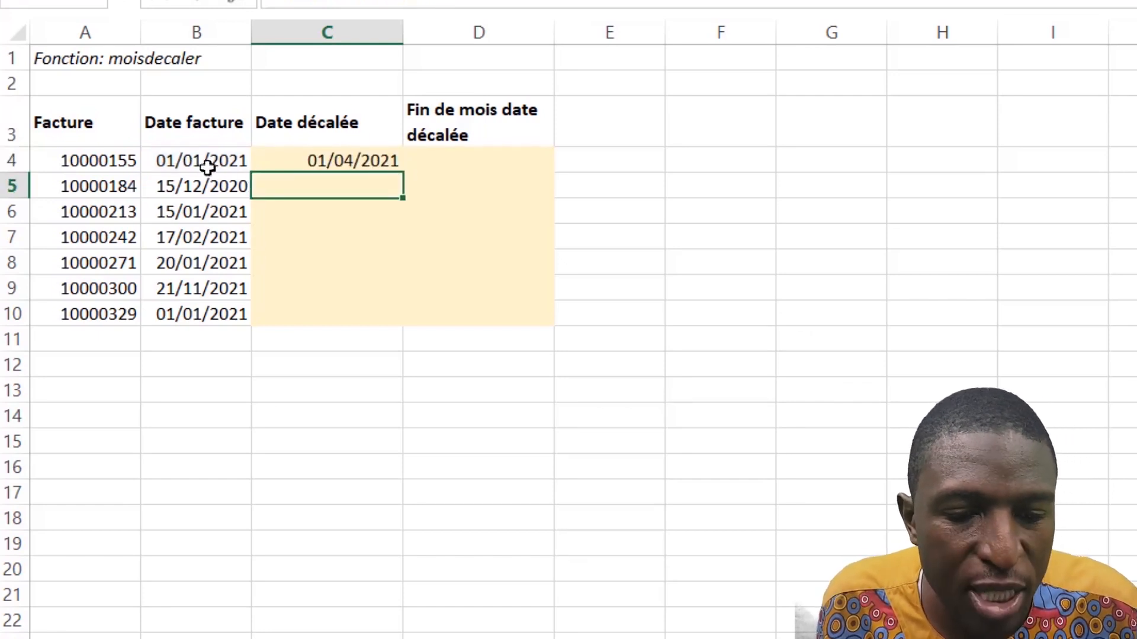
Compare C4 with the invoice date in B4 and fill C4's formula down the Date décalée column to C10.
left_click(207, 167)
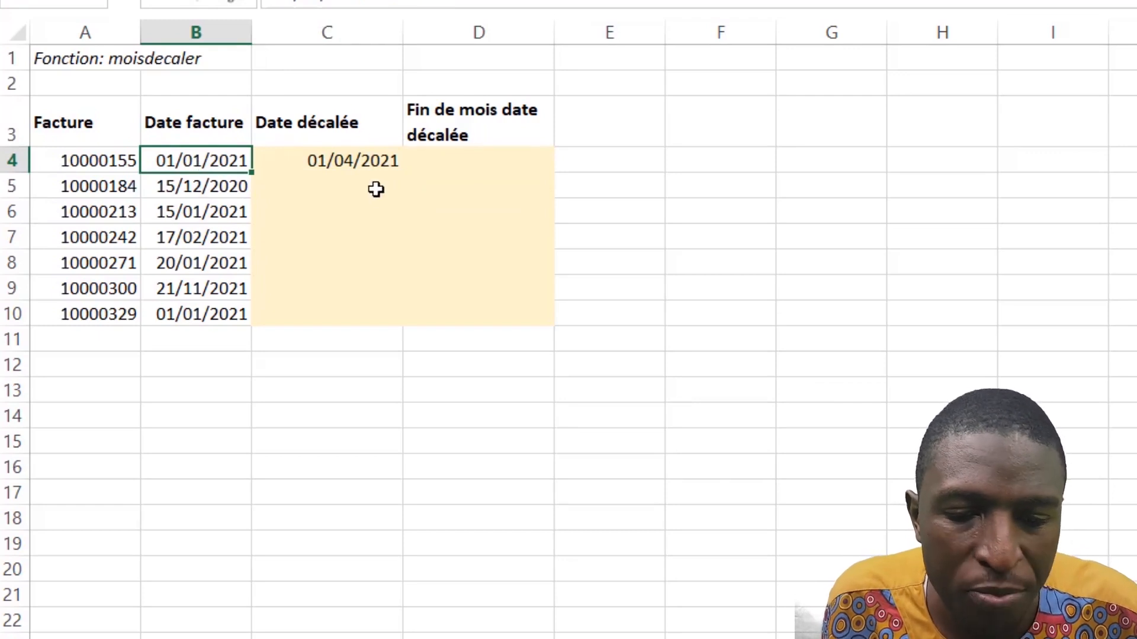
left_click(367, 168)
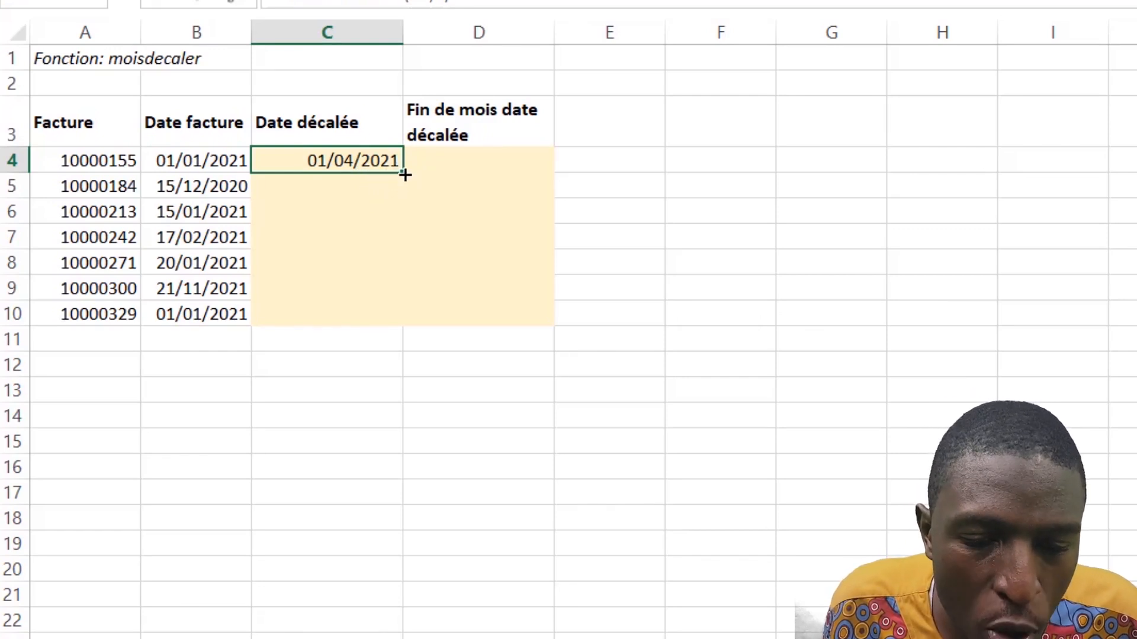
left_click_drag(406, 172, 401, 320)
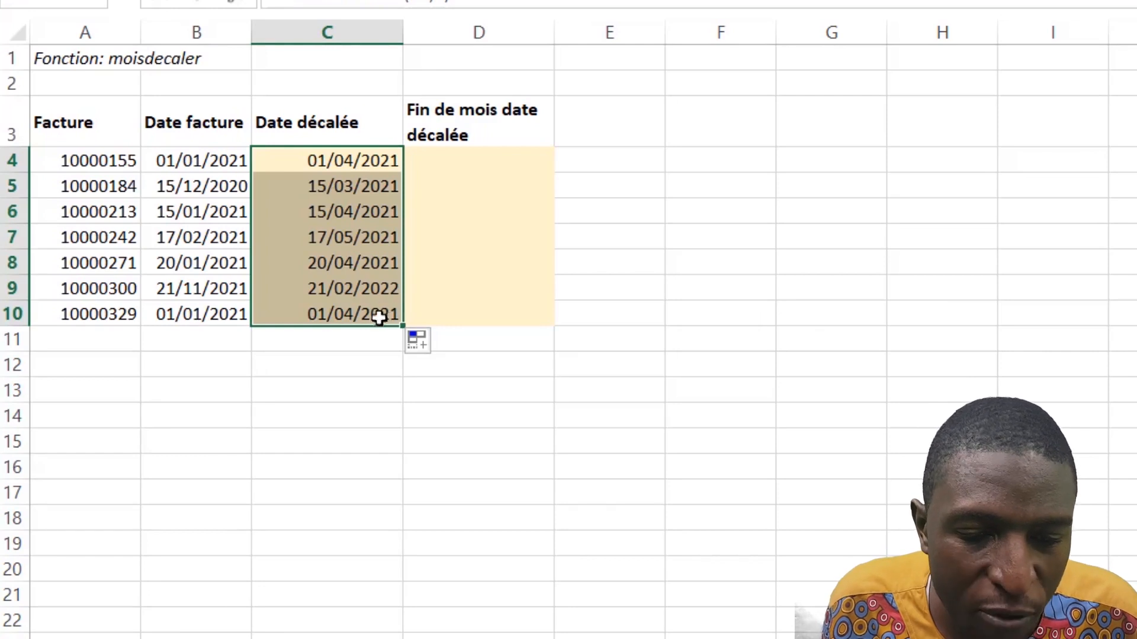
left_click(202, 289)
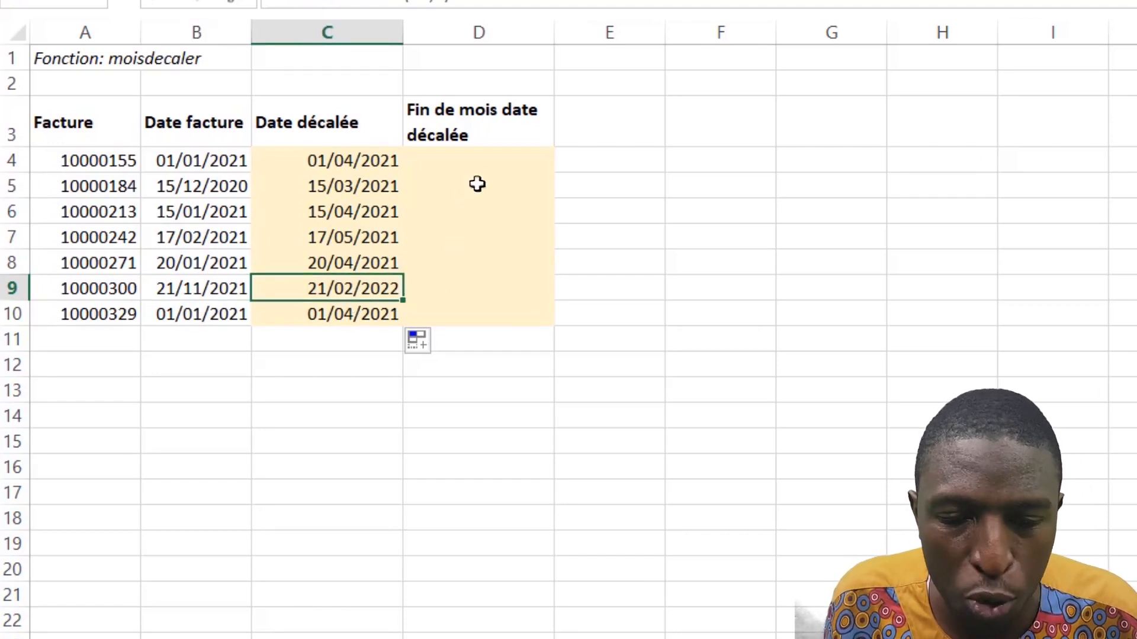
Enter the nested formula =FIN.MOIS(MOIS.DECALER(B4;3);0) in D4 under Fin de mois date décalée.
left_click(477, 160)
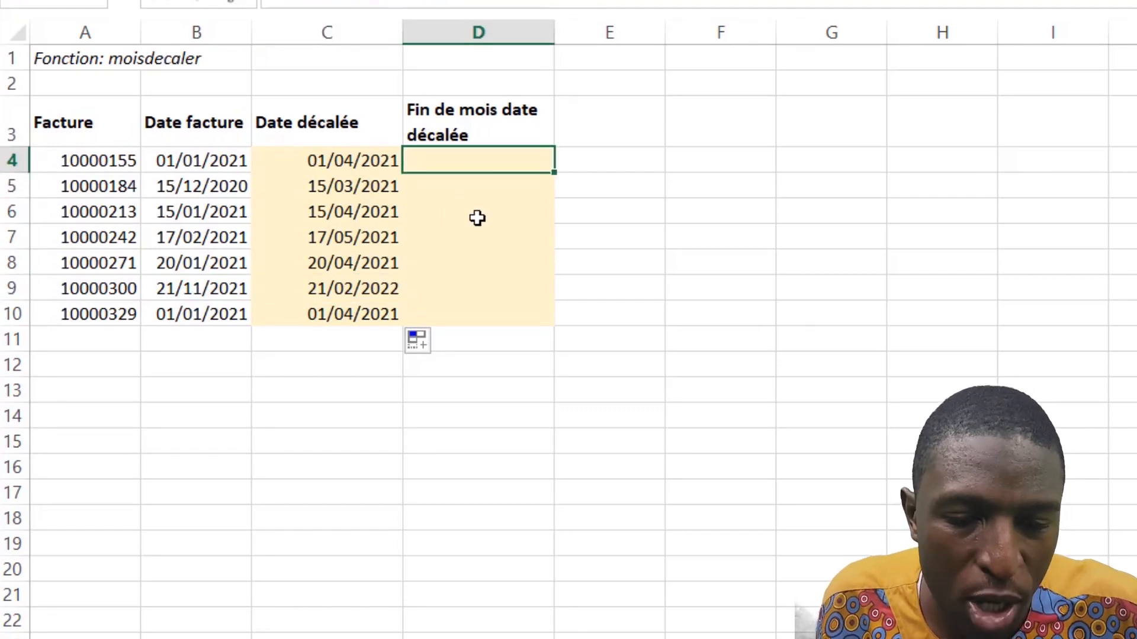
type("=")
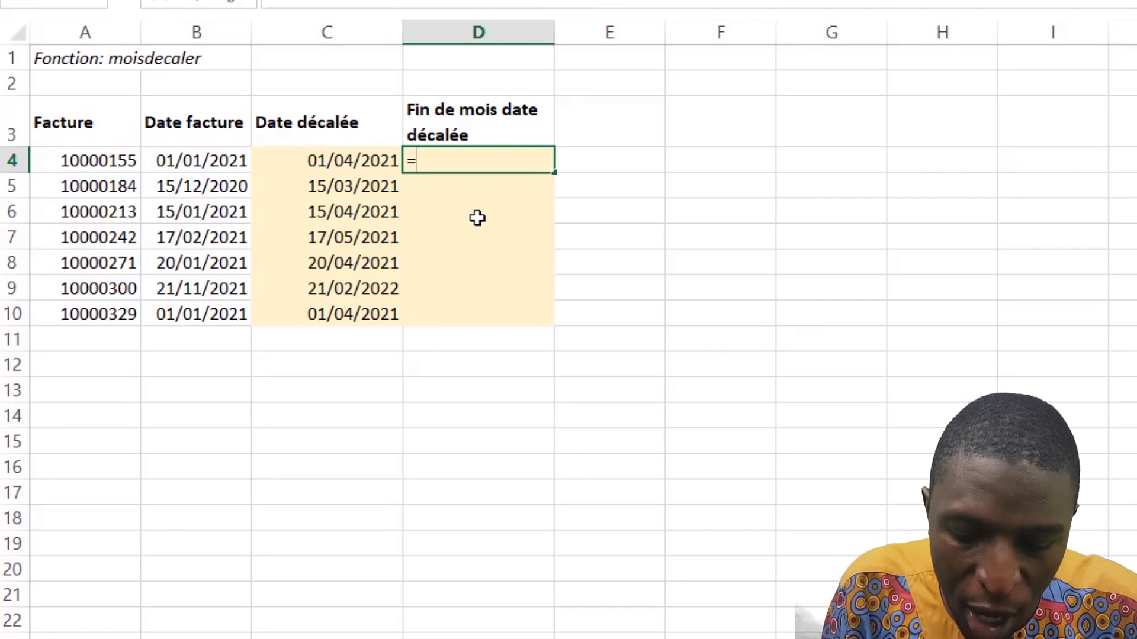
type("fin")
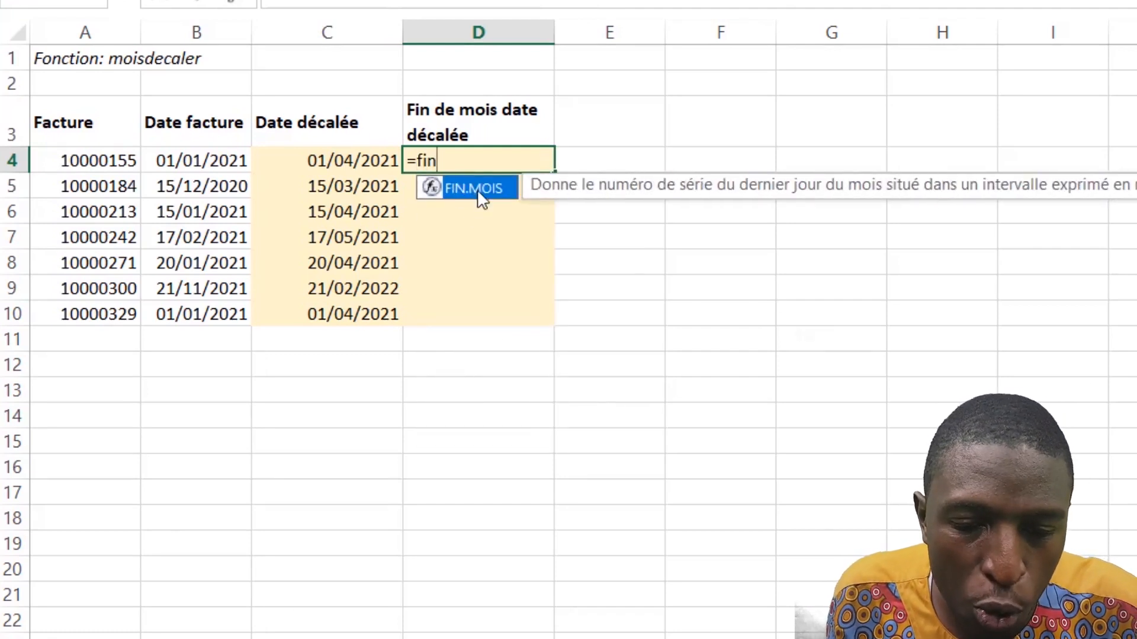
double_click(477, 188)
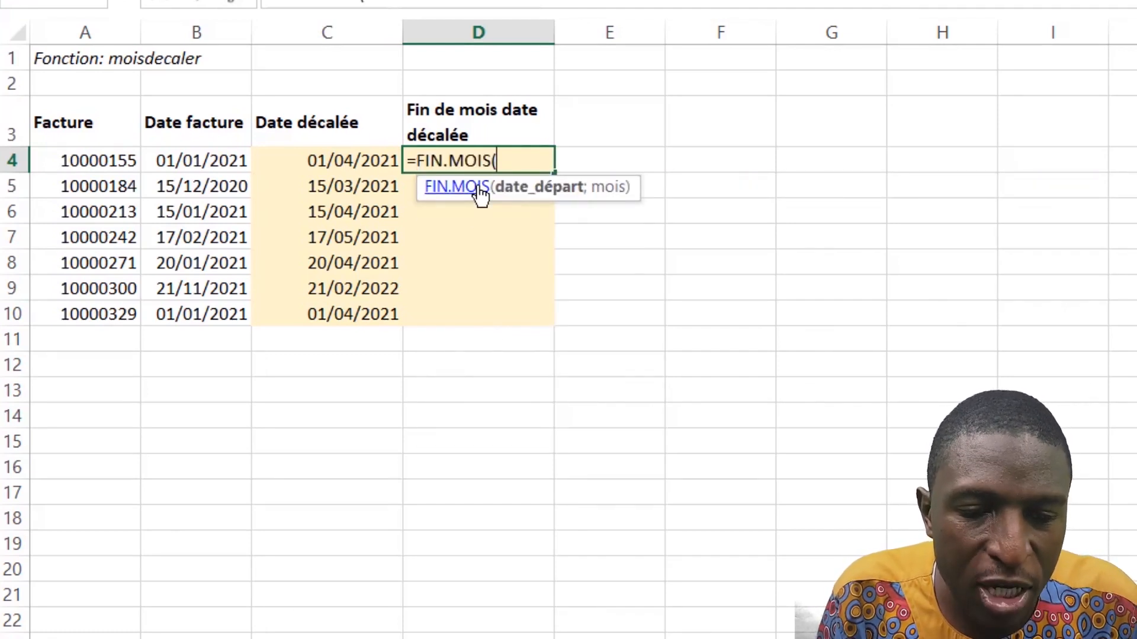
type("moi")
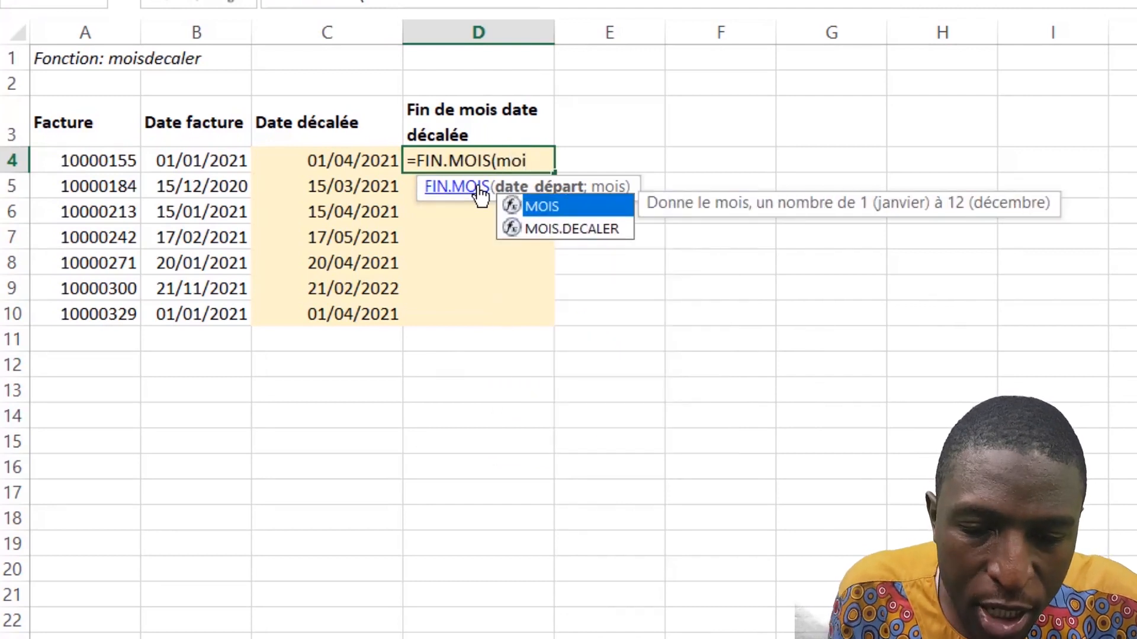
double_click(570, 231)
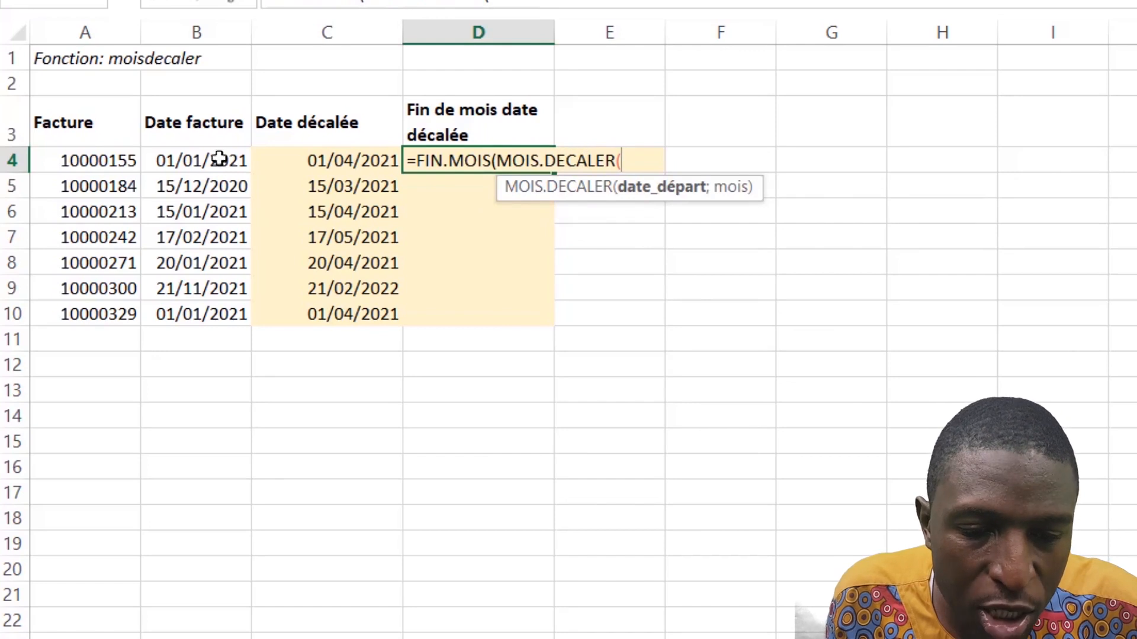
left_click(197, 160)
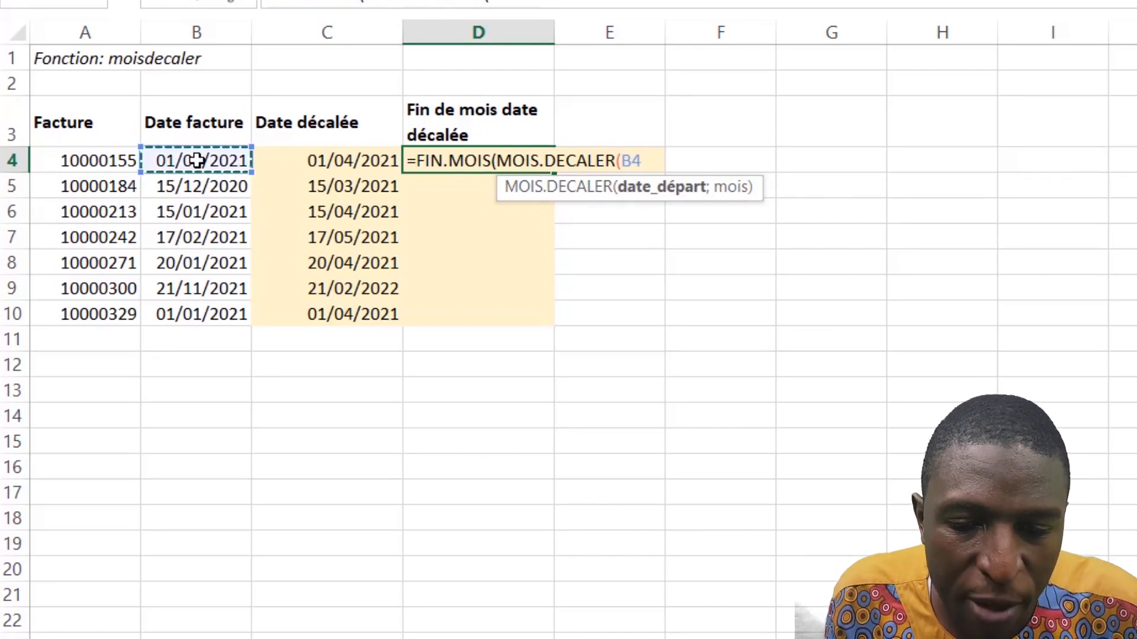
type(";")
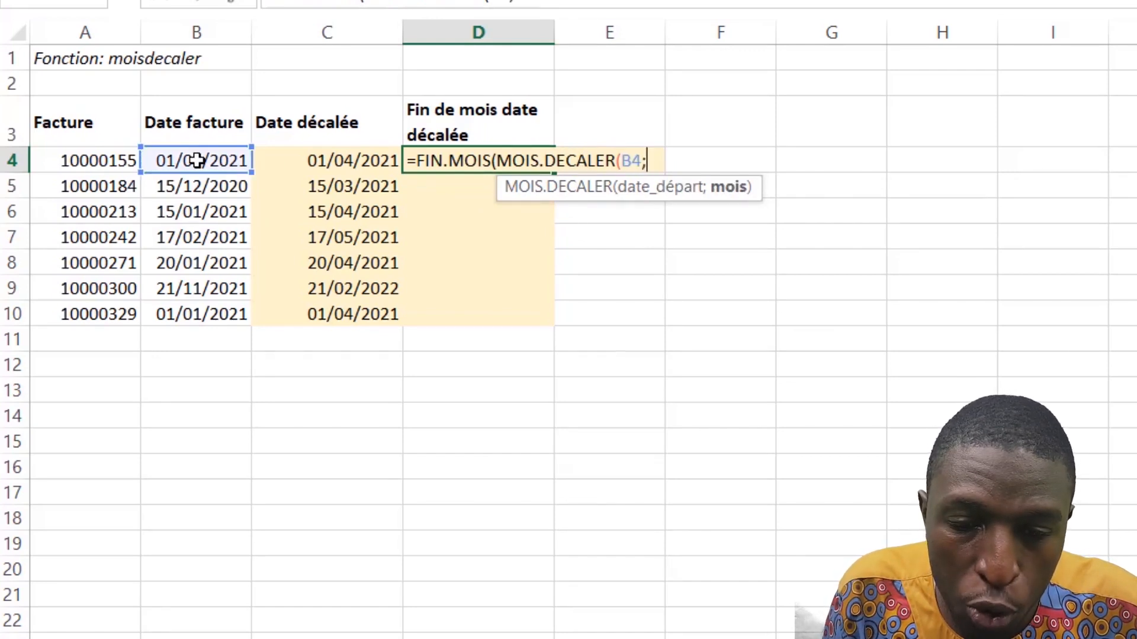
type("3")
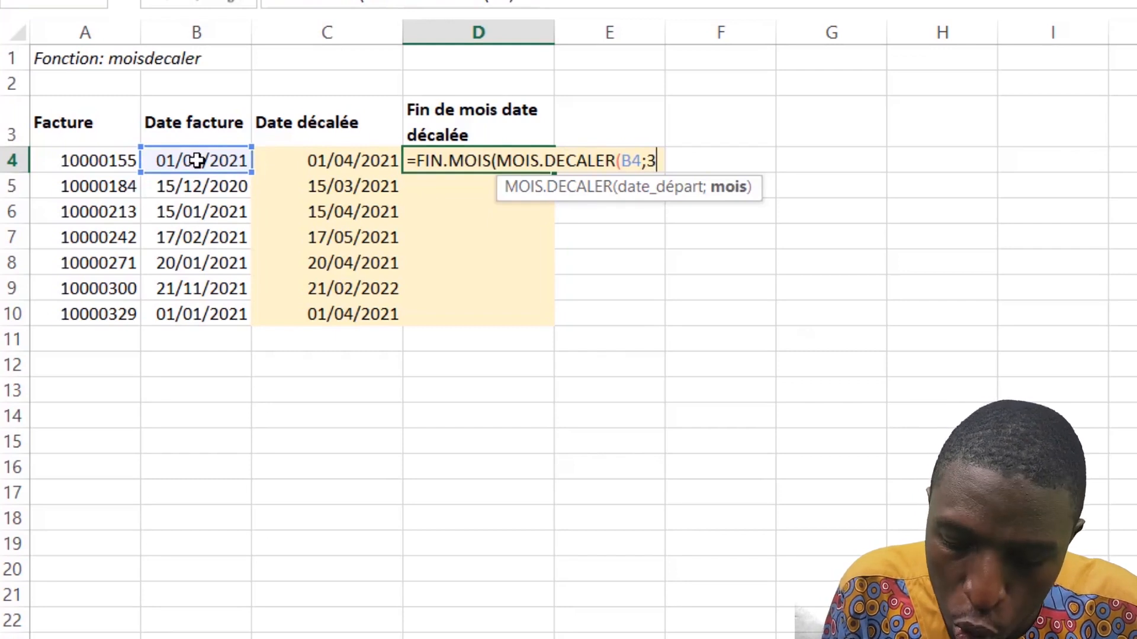
type(");")
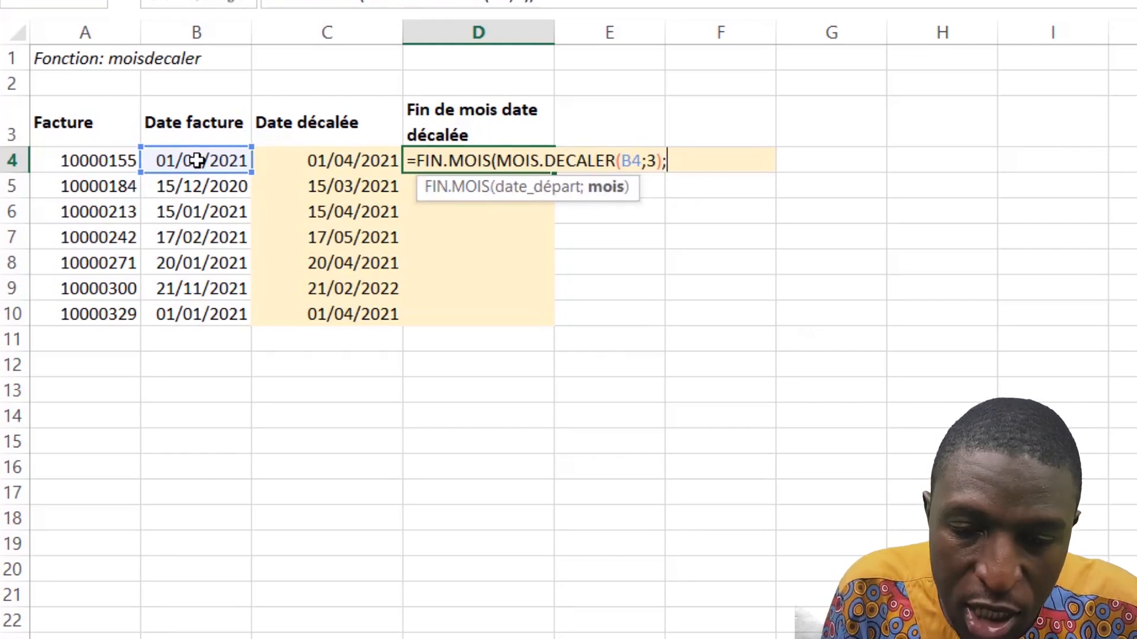
type("0")
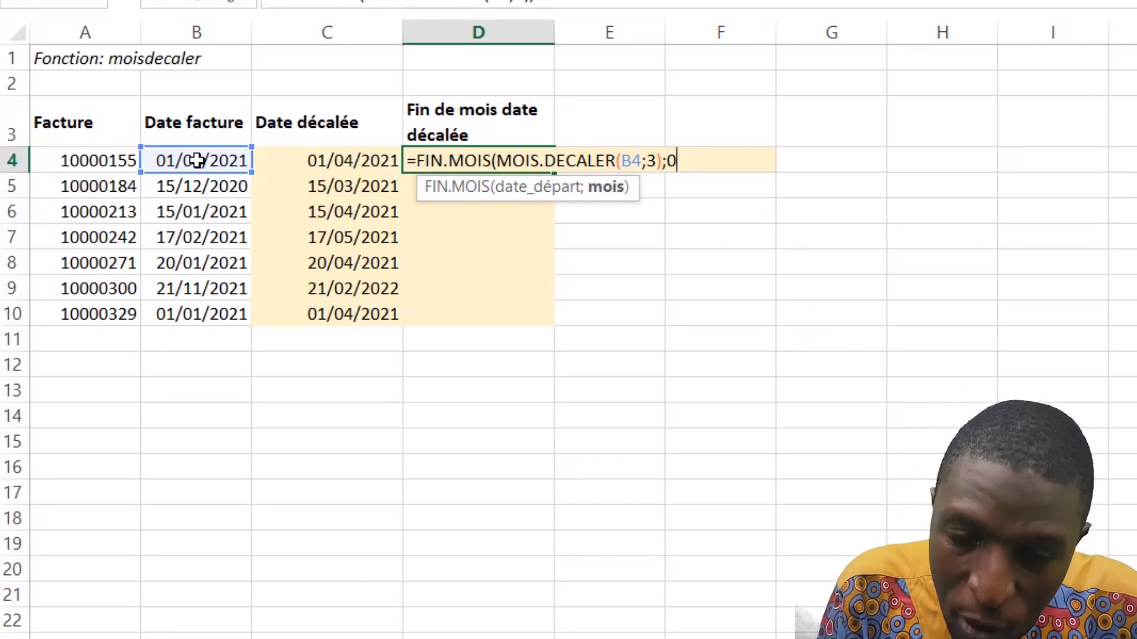
type(")")
key("Return")
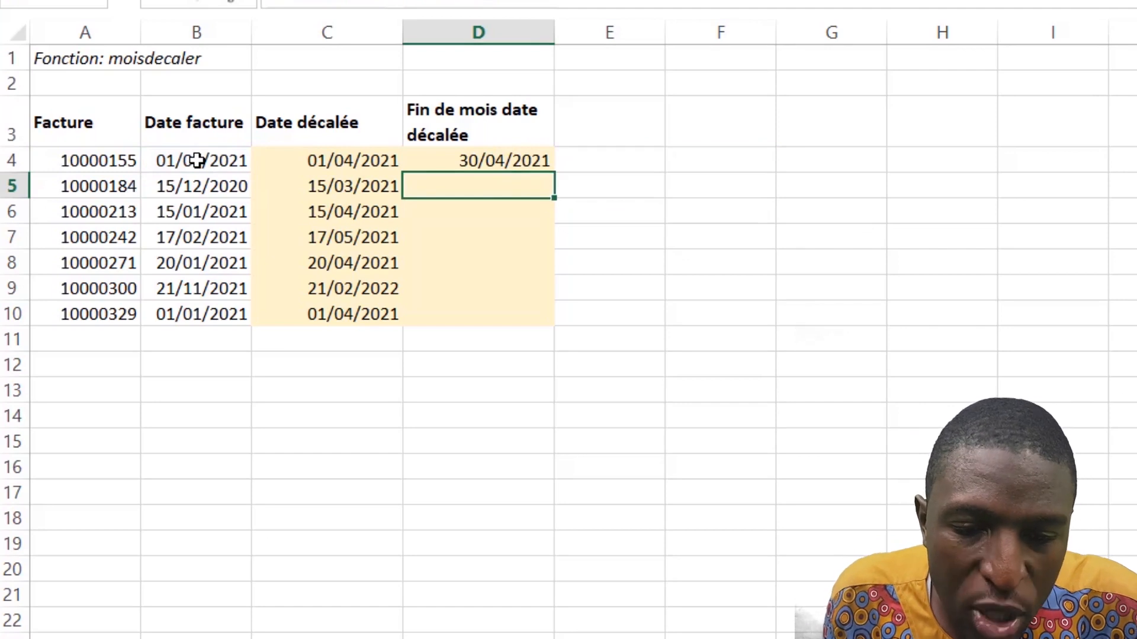
Compare D4 with the shifted date in C4 and fill D4's formula down the column to D10.
left_click(334, 162)
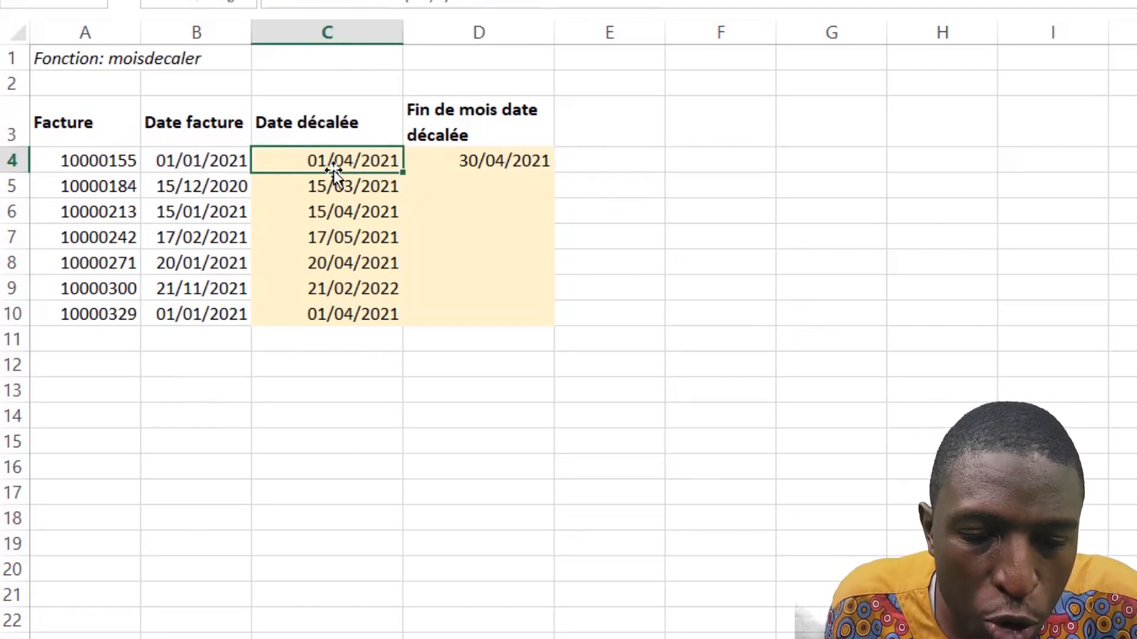
left_click(505, 169)
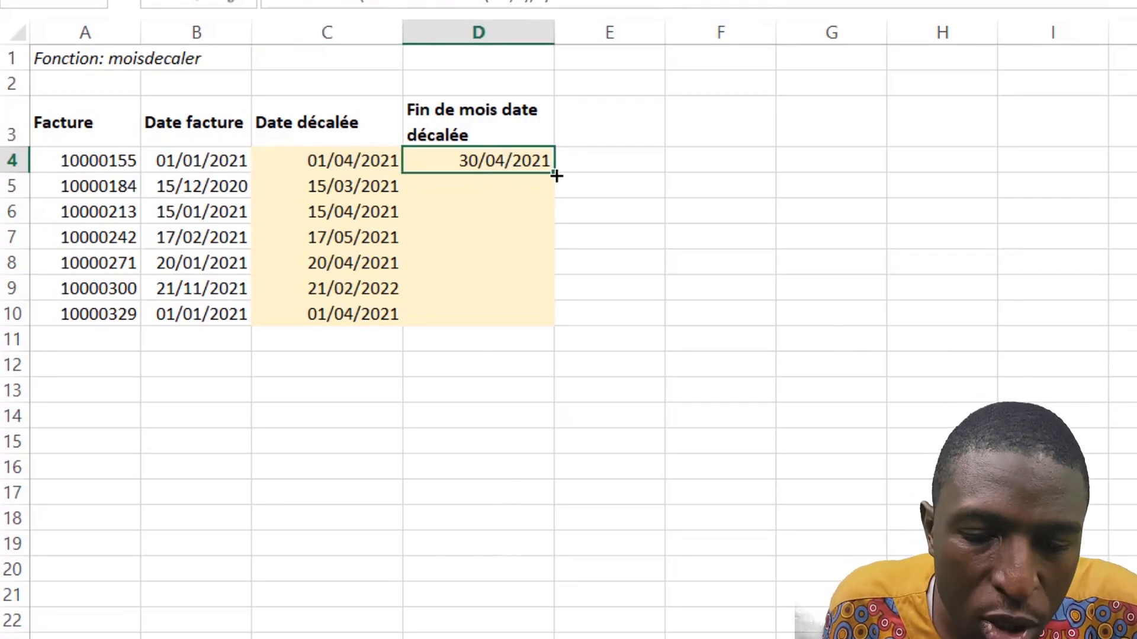
left_click_drag(554, 172, 545, 330)
left_click(496, 240)
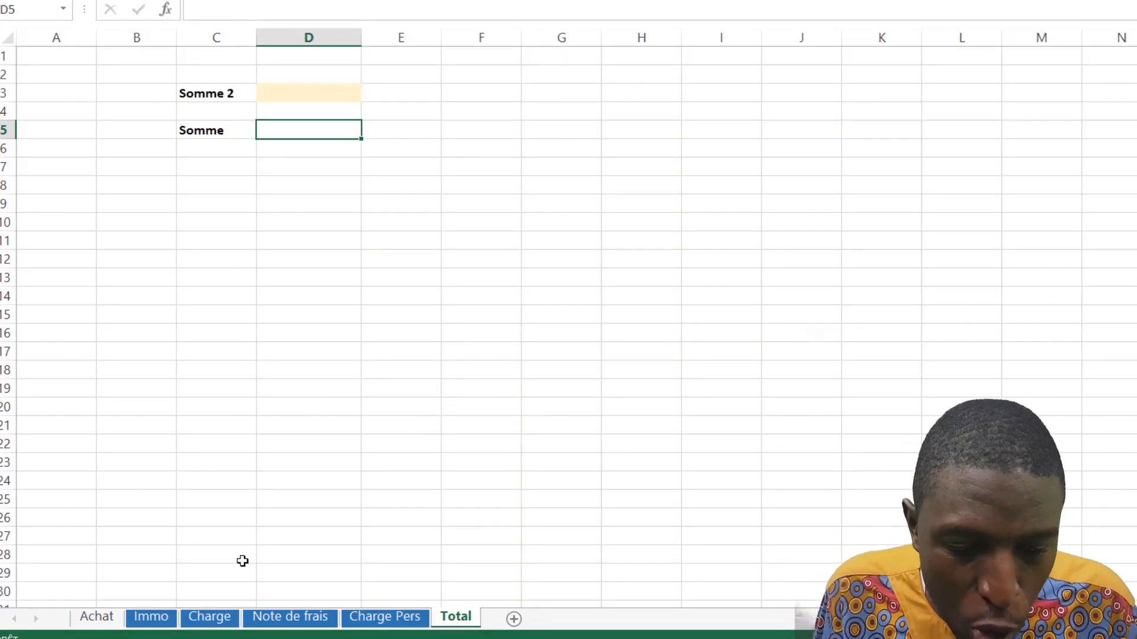
Examine the amounts on the Immo, Charge, Note de frais and Charge Pers sheets and the empty sum cells on Total.
left_click(151, 618)
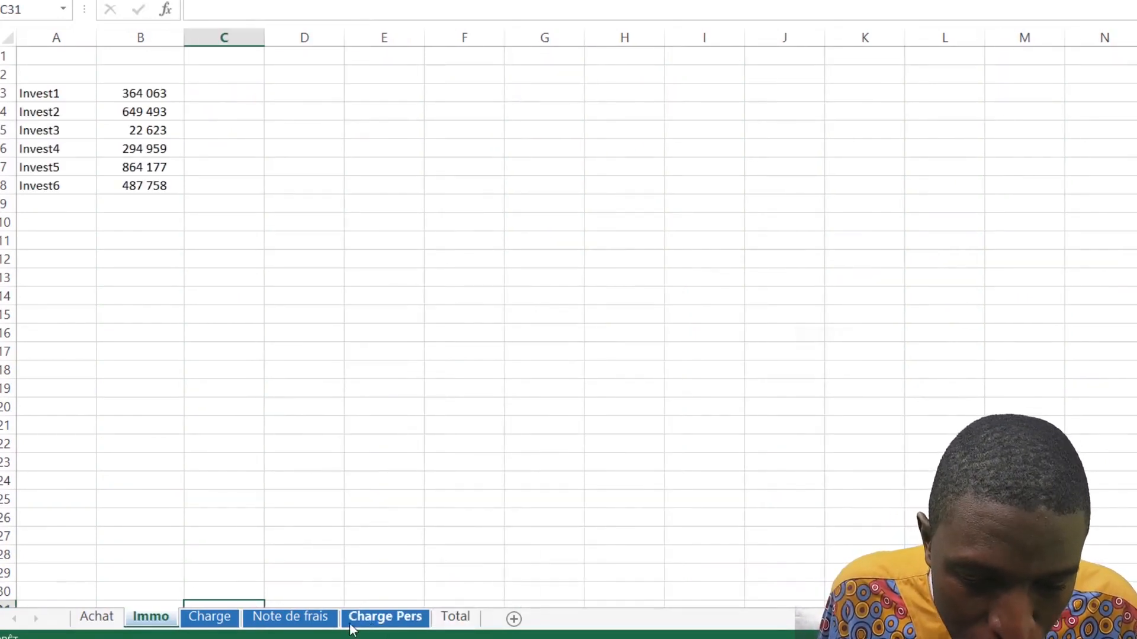
left_click(210, 617)
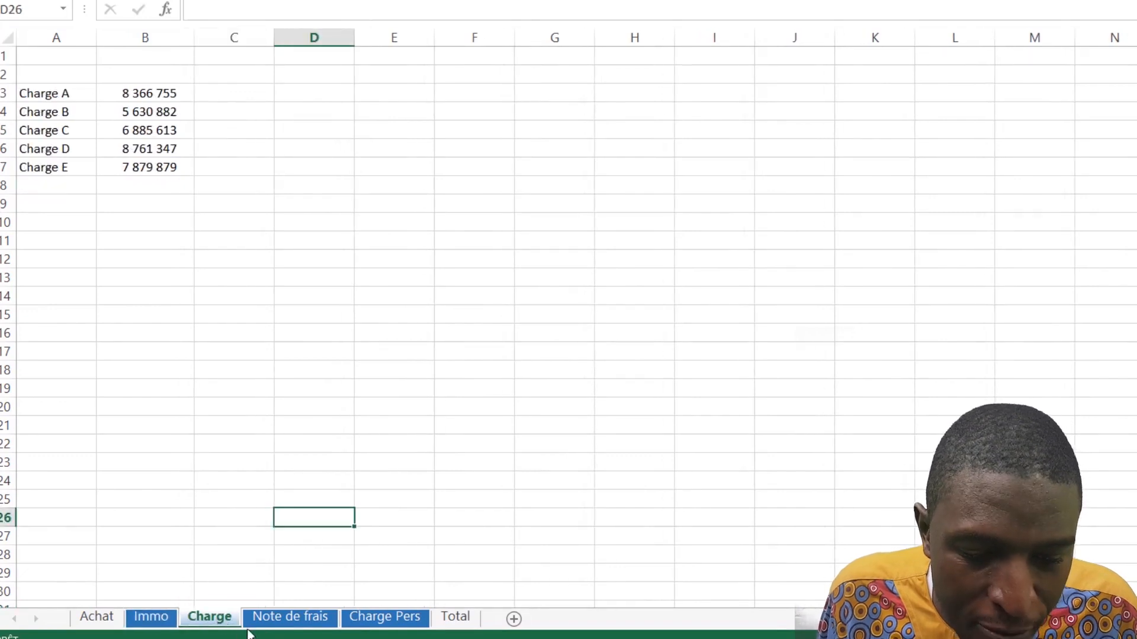
left_click(290, 625)
left_click(390, 625)
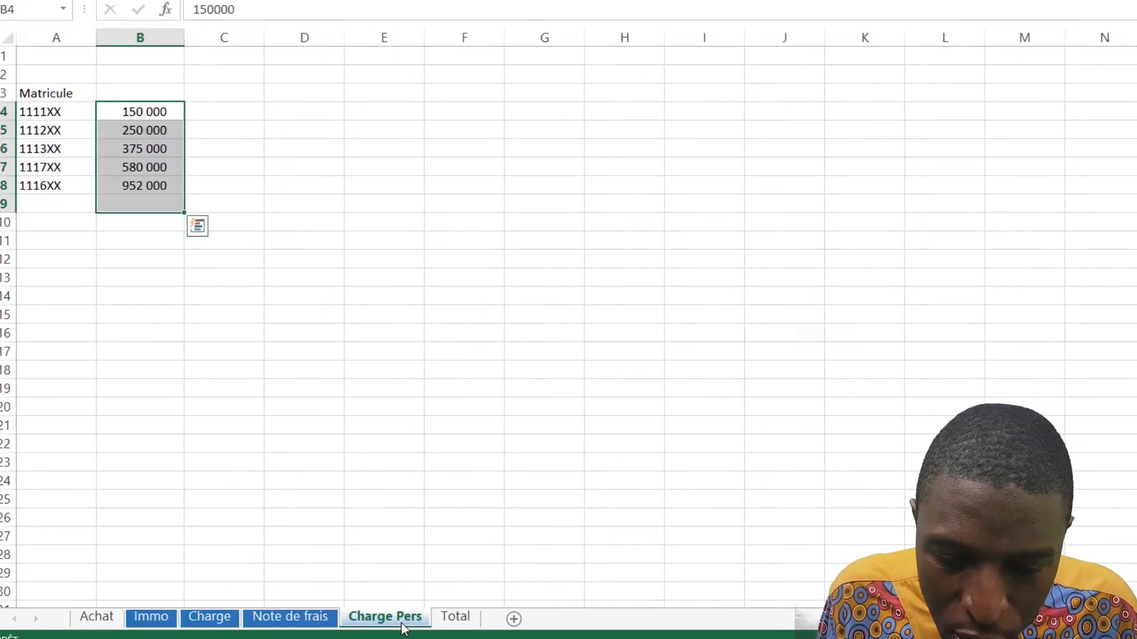
left_click(468, 620)
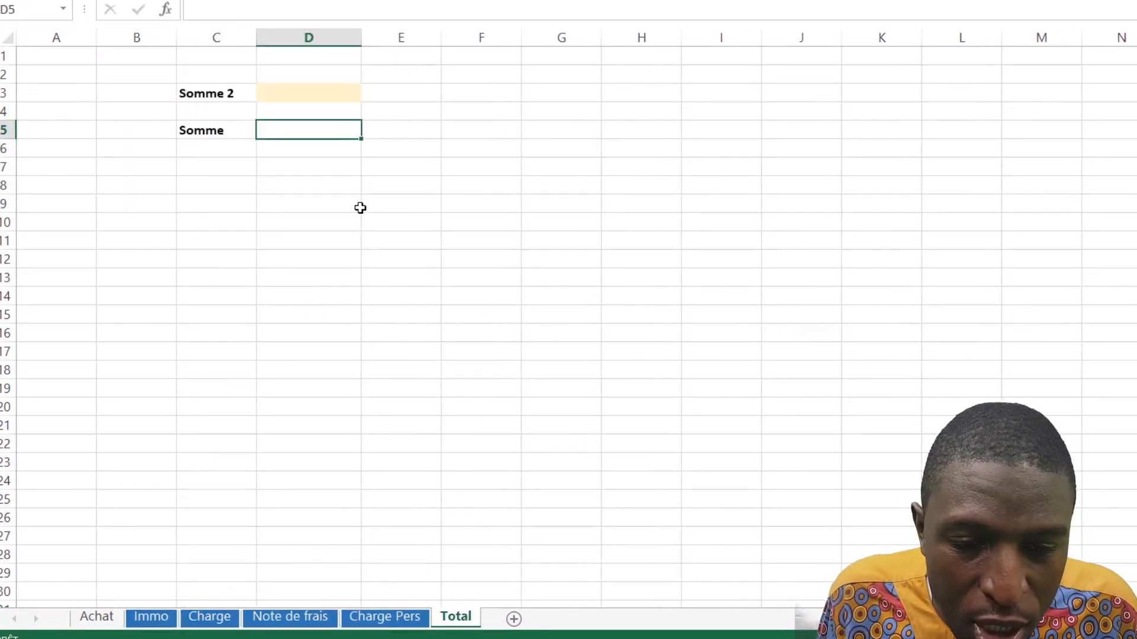
left_click(168, 618)
left_click(209, 617)
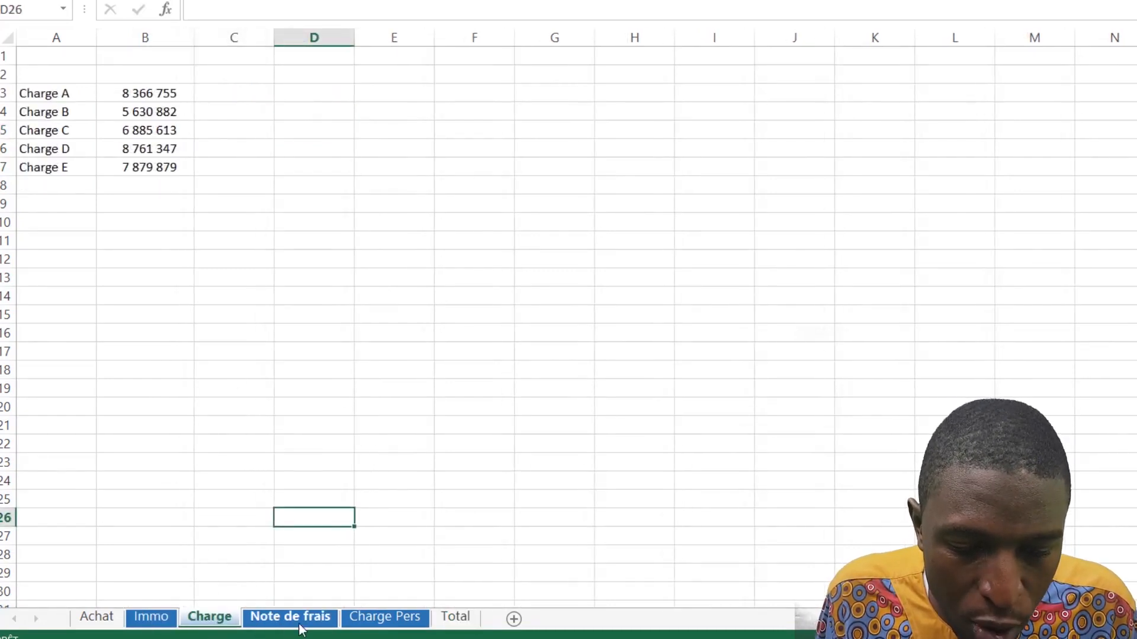
left_click(382, 619)
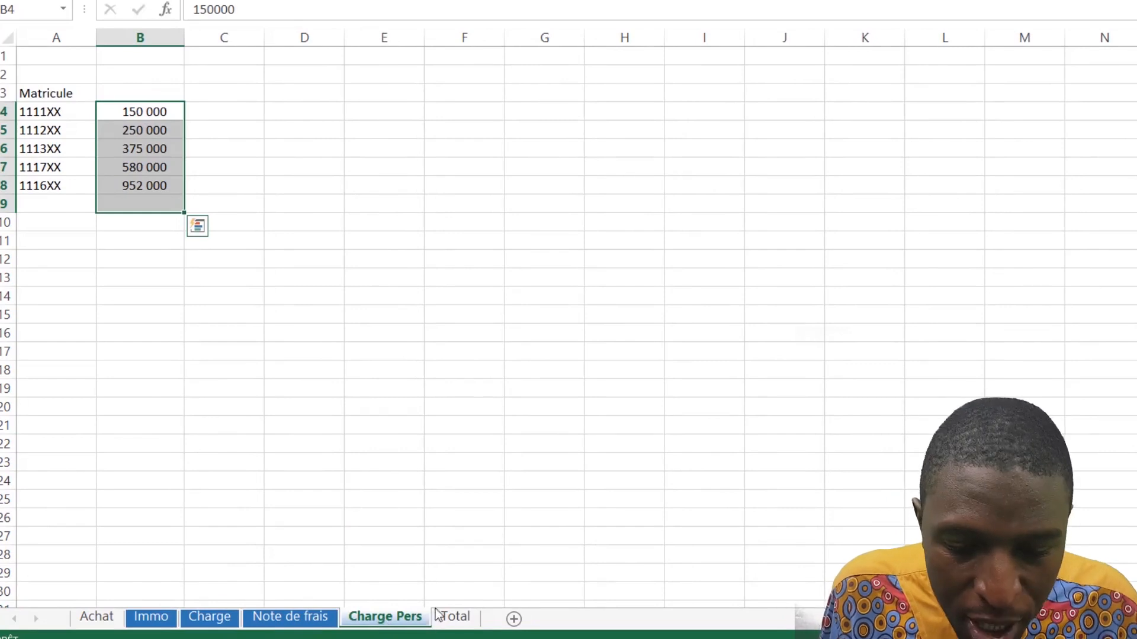
Start the formula in D5 beside Somme on the Total sheet with =SOMME(Immo!B3:B8)+.
left_click(455, 619)
type("=som")
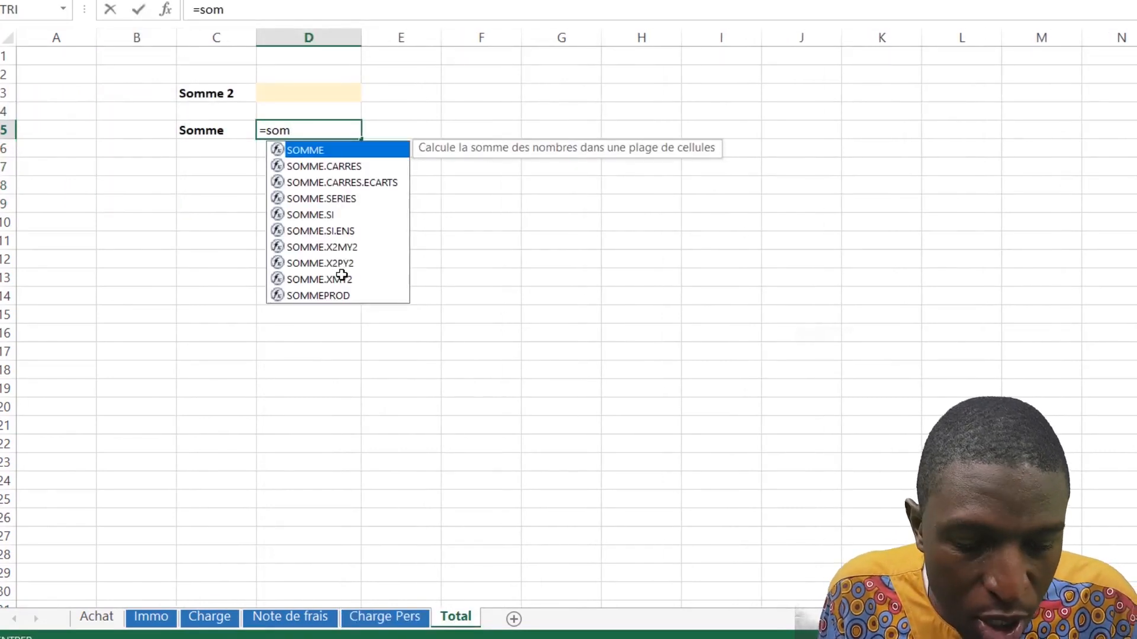
key("Tab")
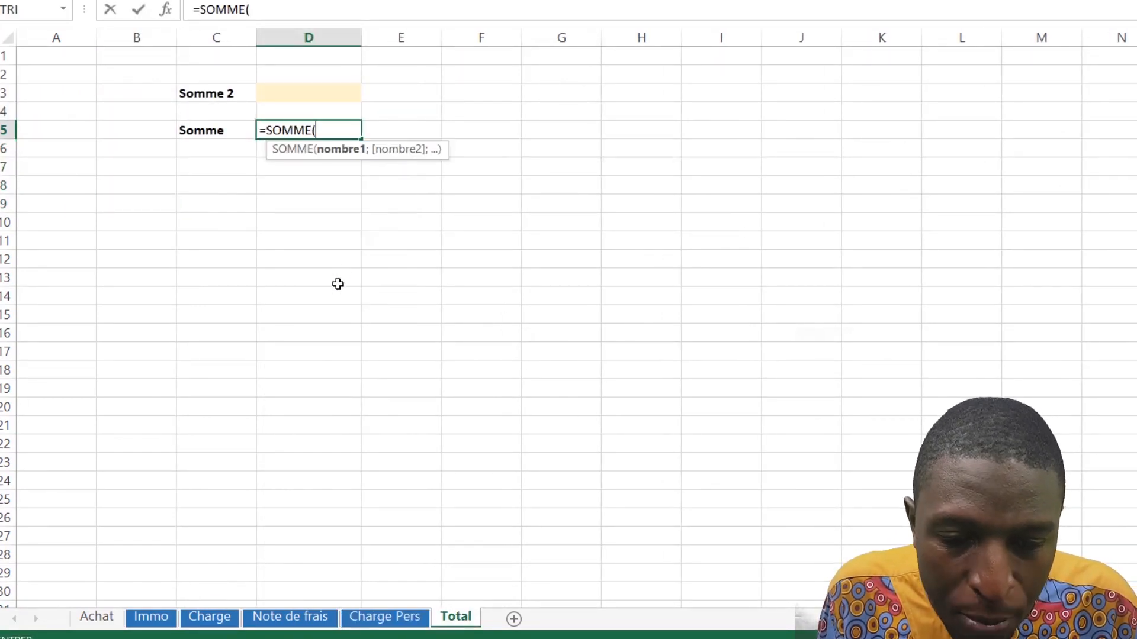
left_click(151, 617)
left_click_drag(157, 93, 152, 186)
type(")+")
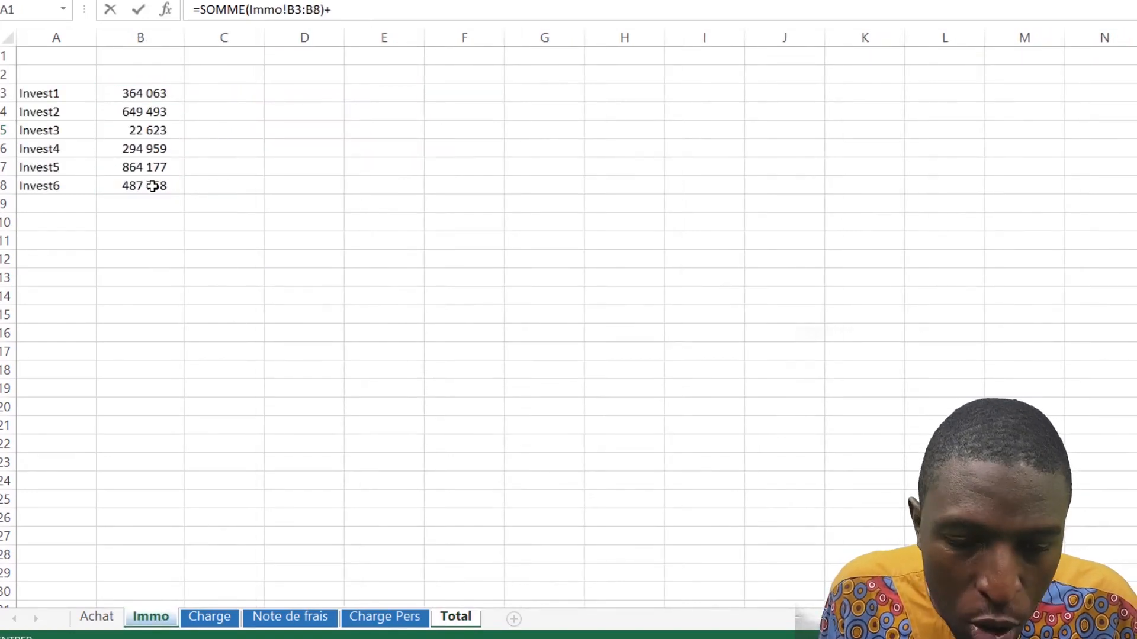
Add the Charge sheet amounts to the D5 formula as SOMME(Charge!B3:B7)+.
type("som")
key("Tab")
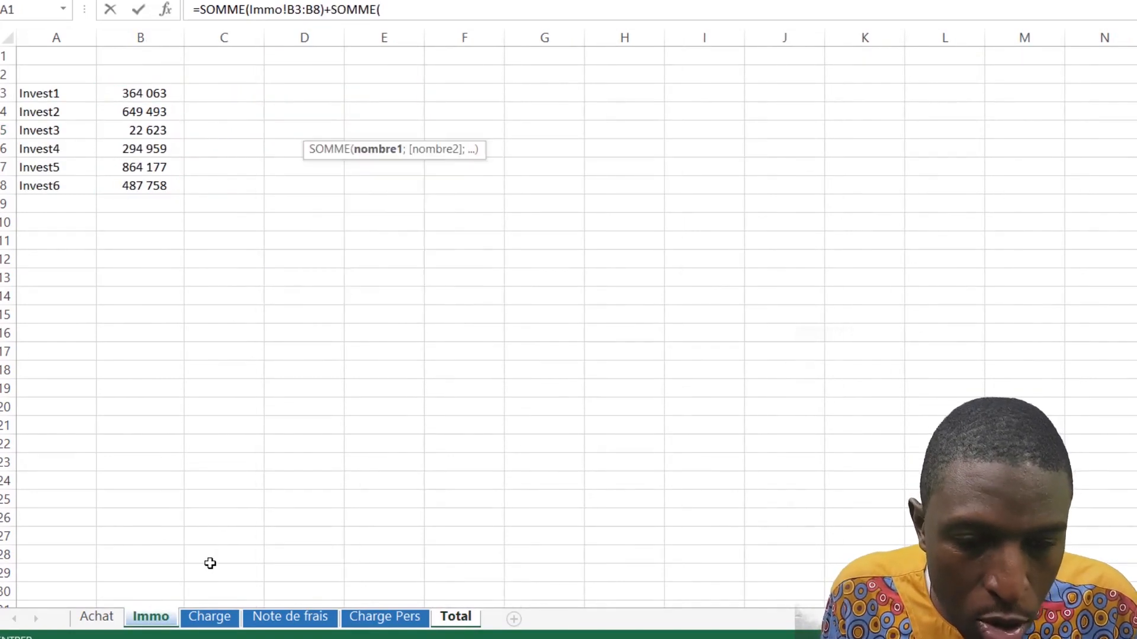
left_click(209, 618)
left_click(142, 90)
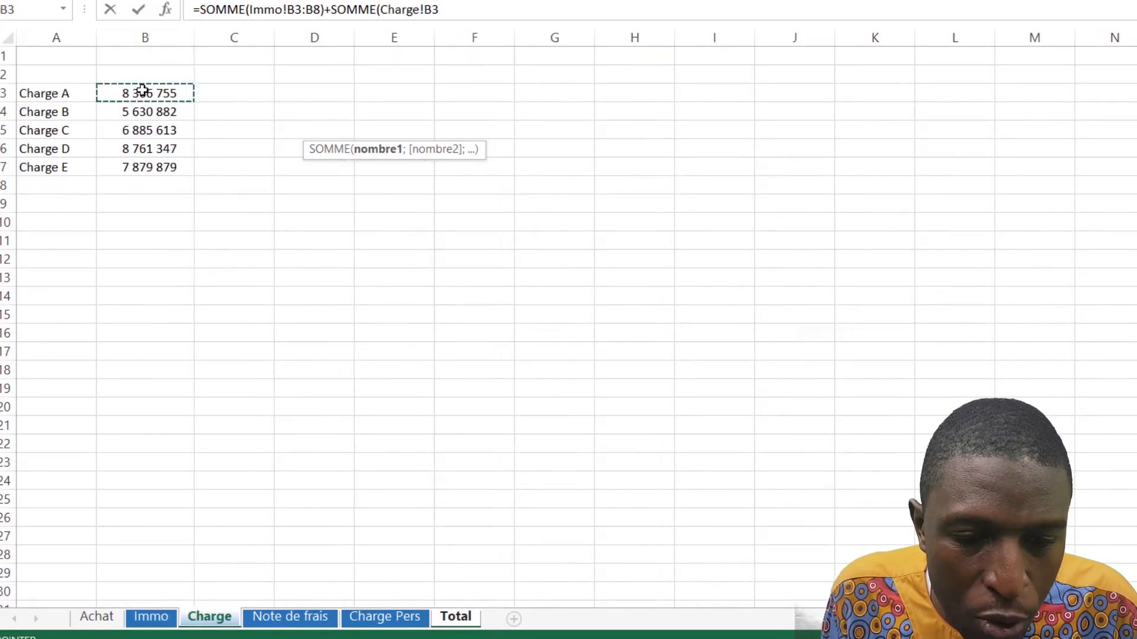
left_click_drag(143, 90, 139, 170)
type(")+")
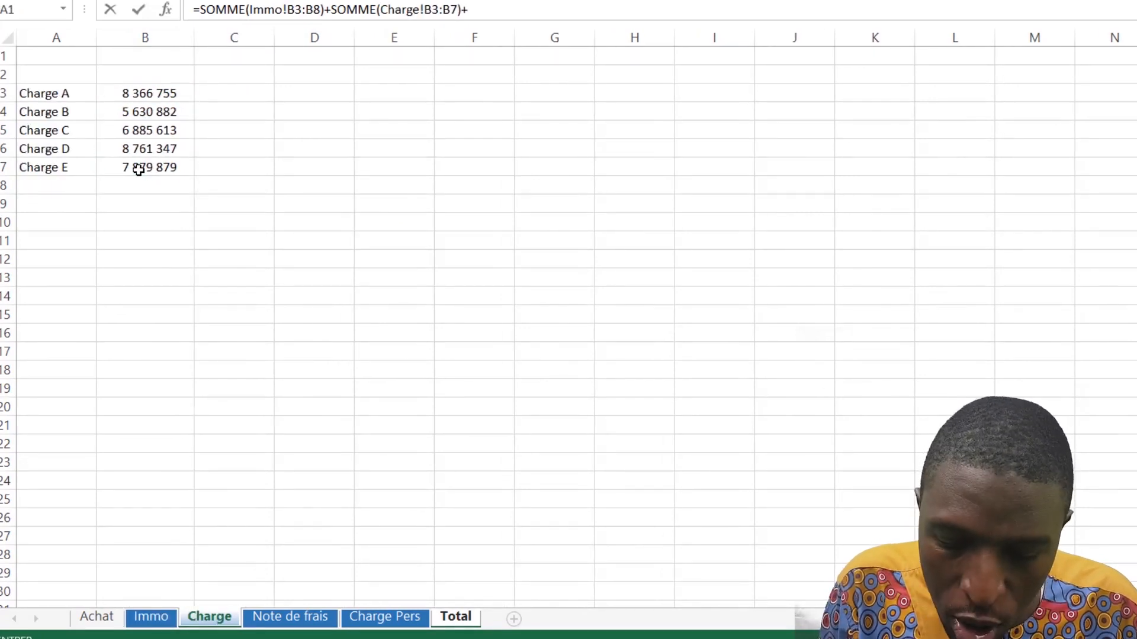
Add the expense amounts to the D5 formula as SOMME('Note de frais'!B4:B7)+.
type("som")
key("Tab")
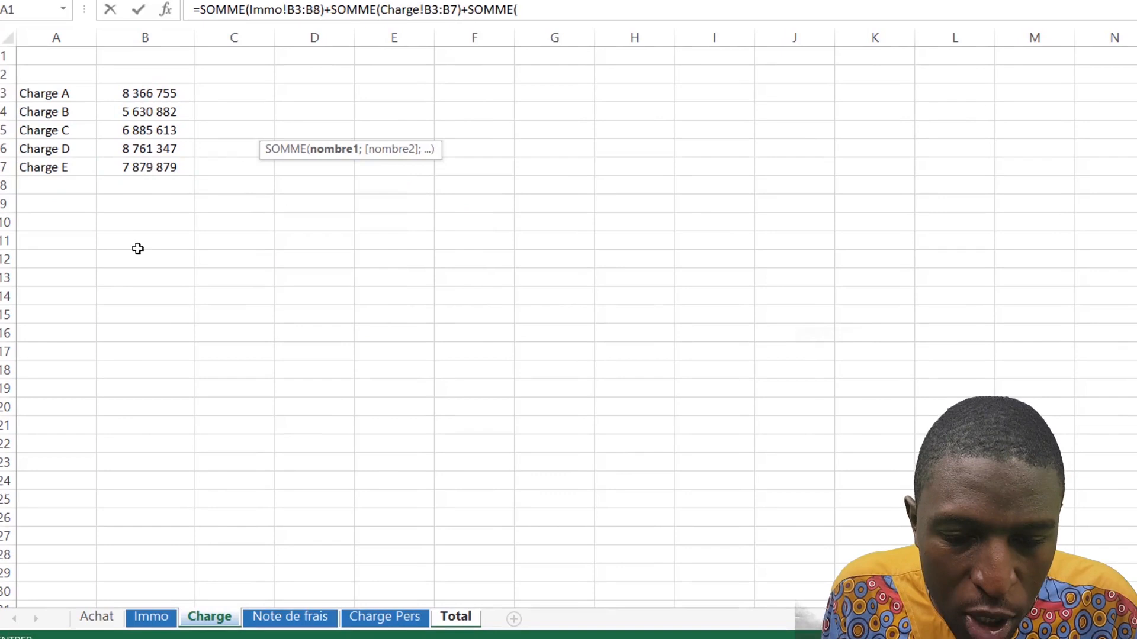
left_click(289, 617)
left_click_drag(154, 116, 152, 168)
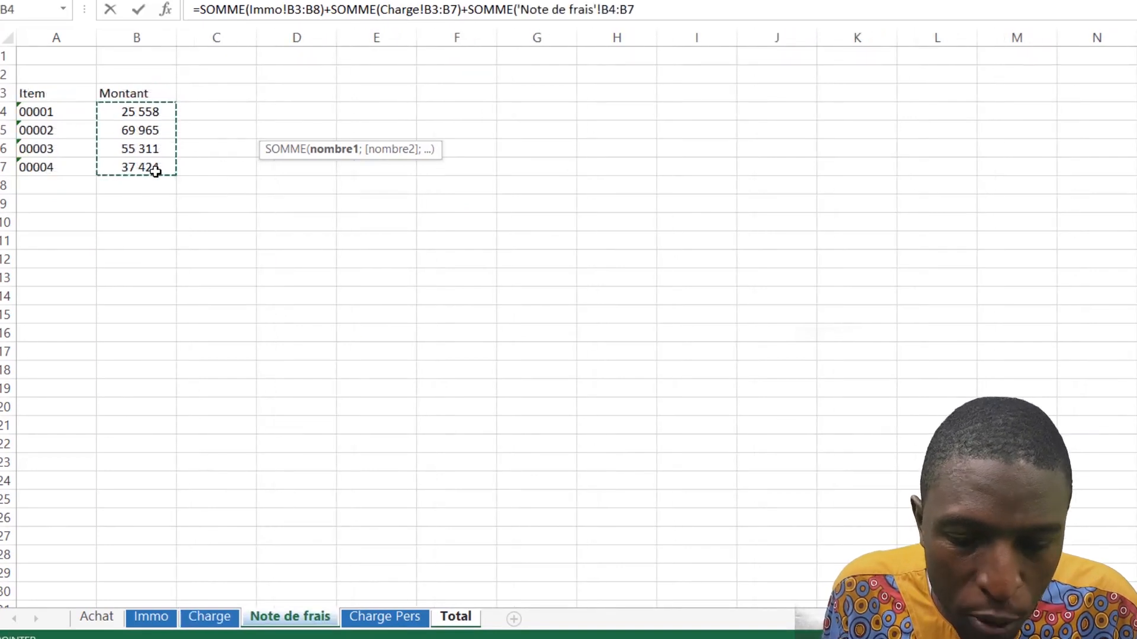
type(")+som")
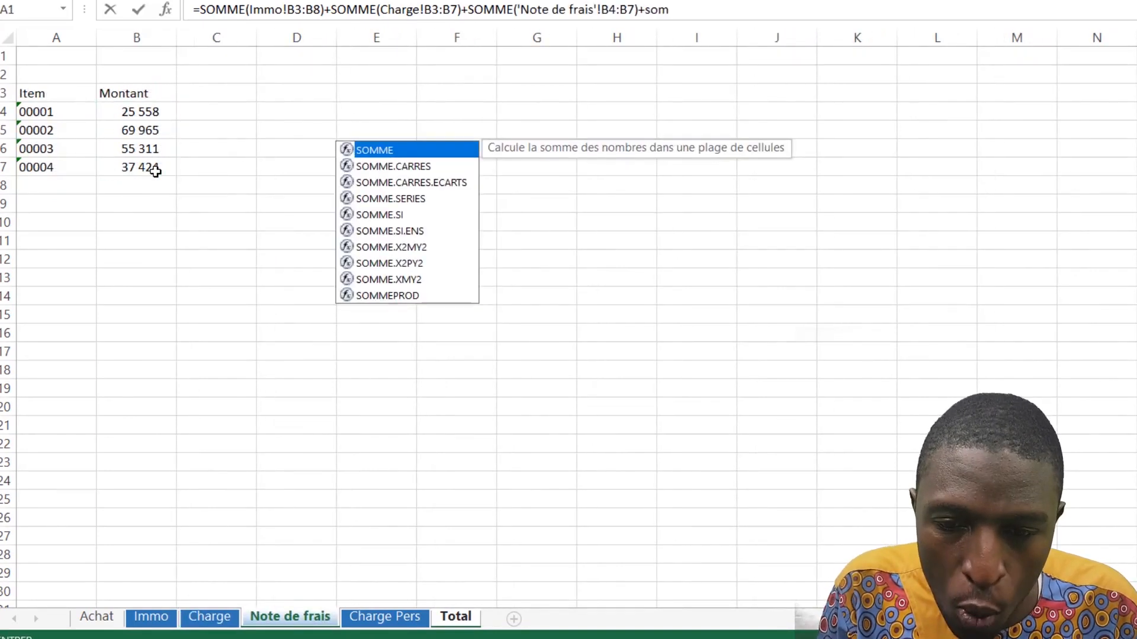
Complete the D5 formula with SOMME('Charge Pers'!B4:B8) and review it on the Total sheet.
key("Tab")
left_click(379, 617)
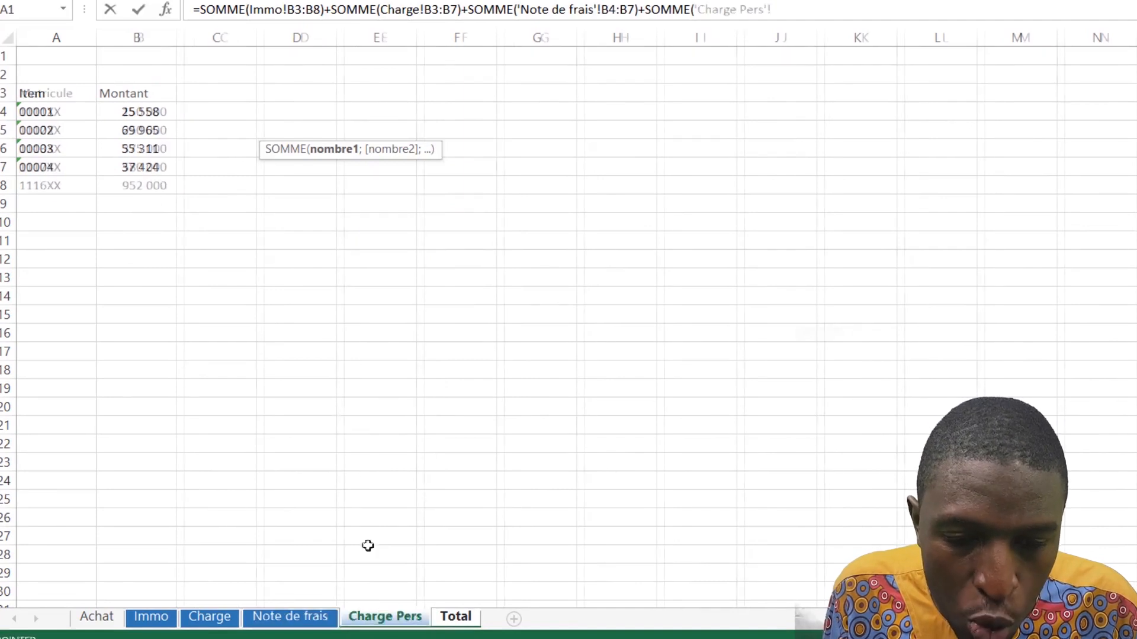
left_click_drag(155, 112, 155, 182)
key("Return")
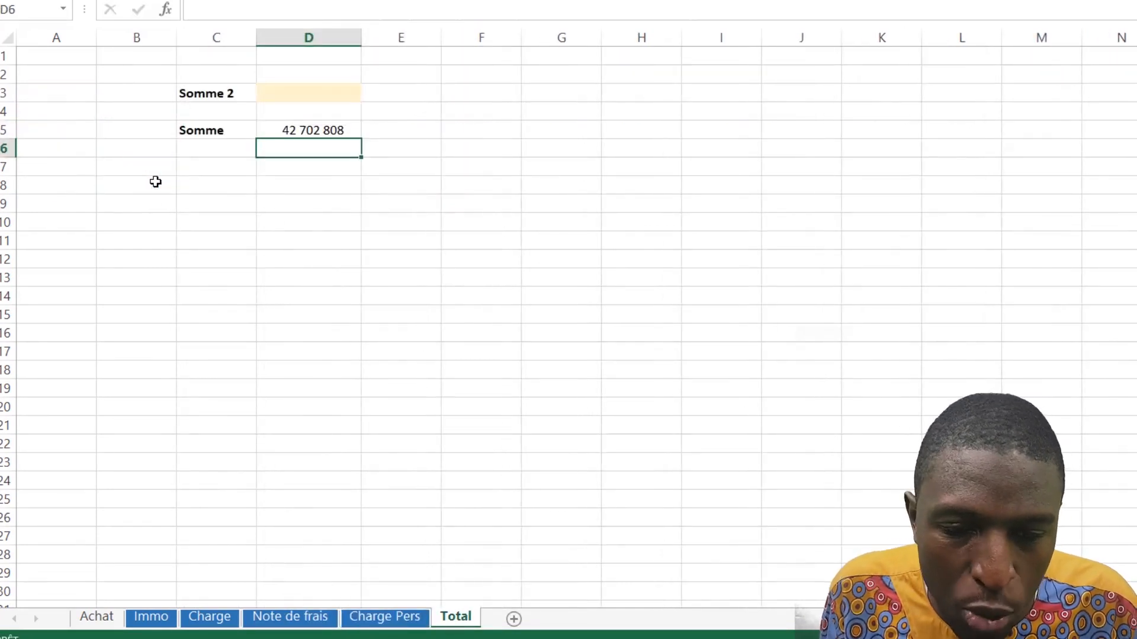
left_click(306, 122)
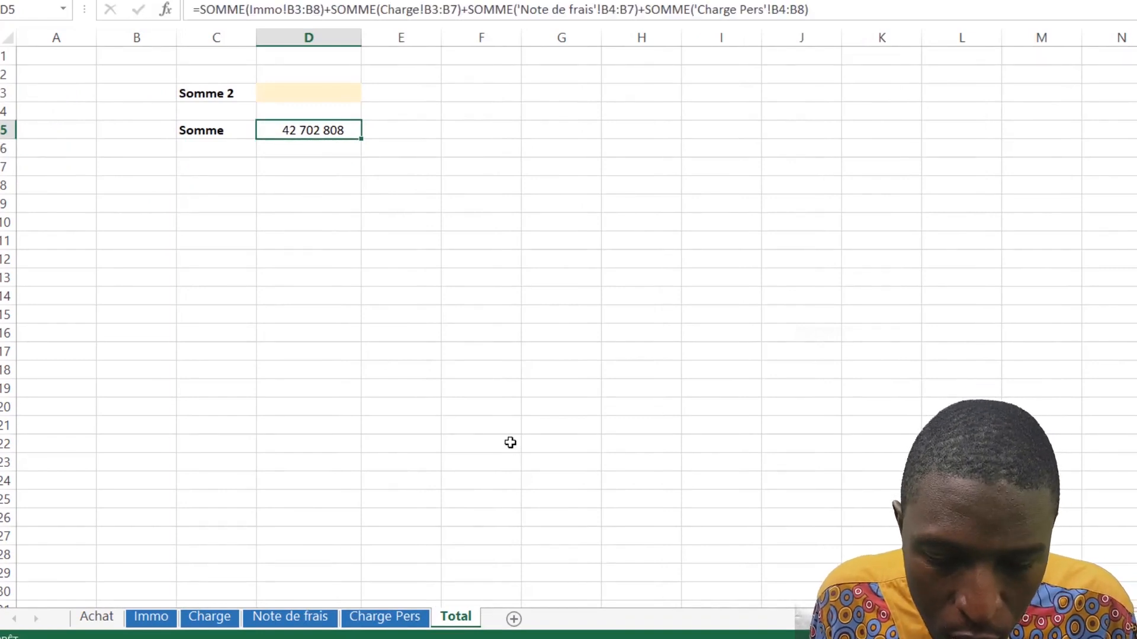
Enter the multi-sheet sum =SOMME('Immo:Charge Pers'!B3:B18) in D3 beside Somme 2 and review the formula.
left_click(318, 95)
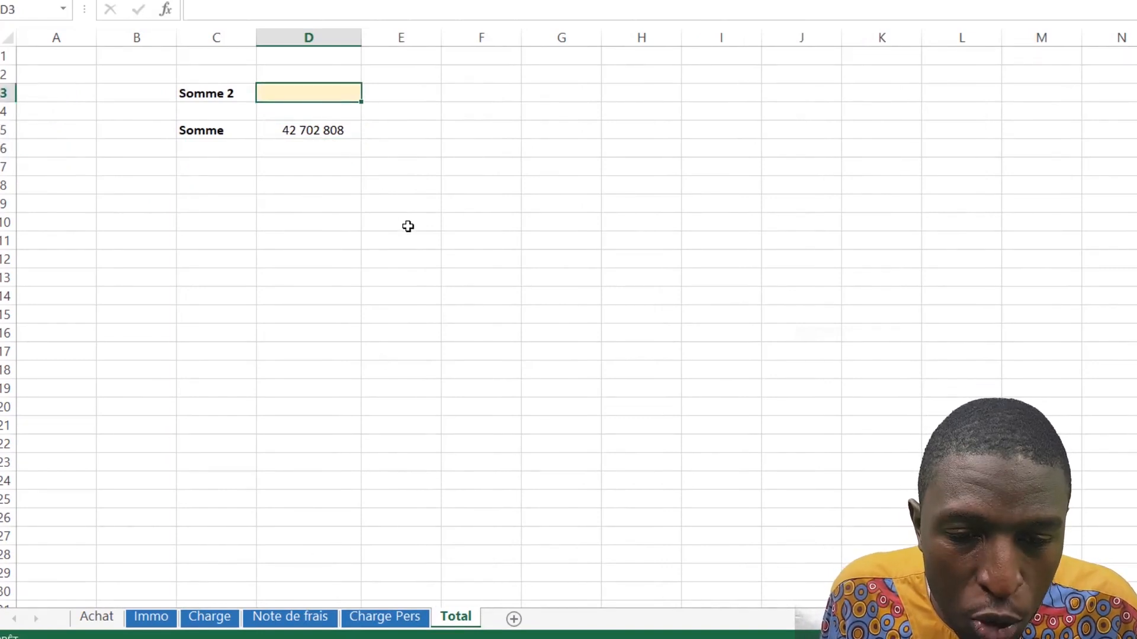
type("=som")
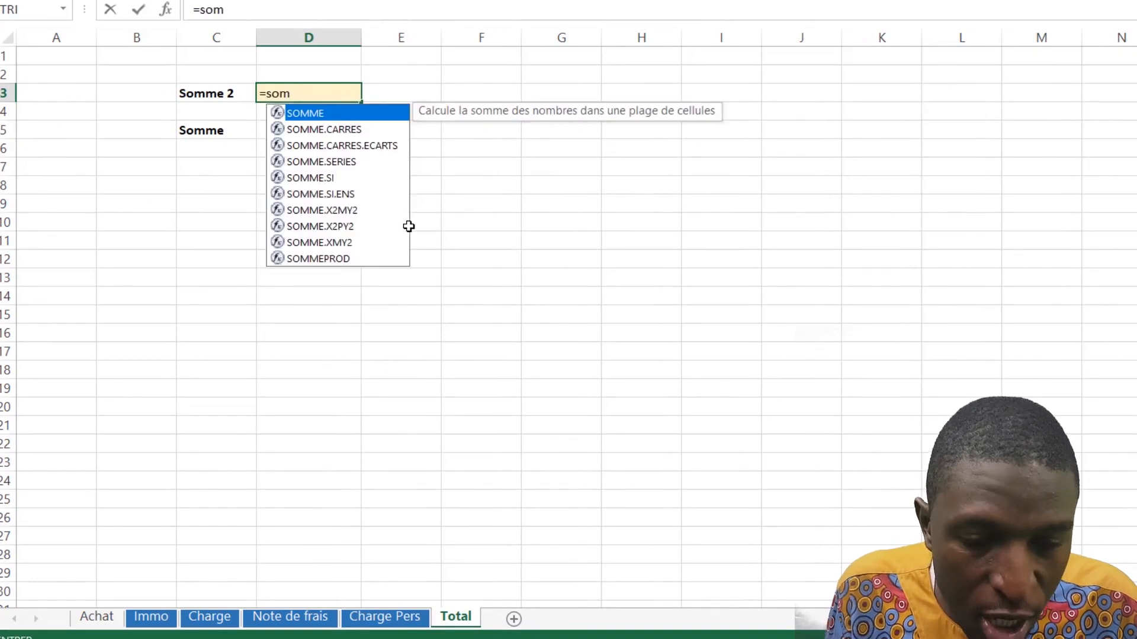
key("Tab")
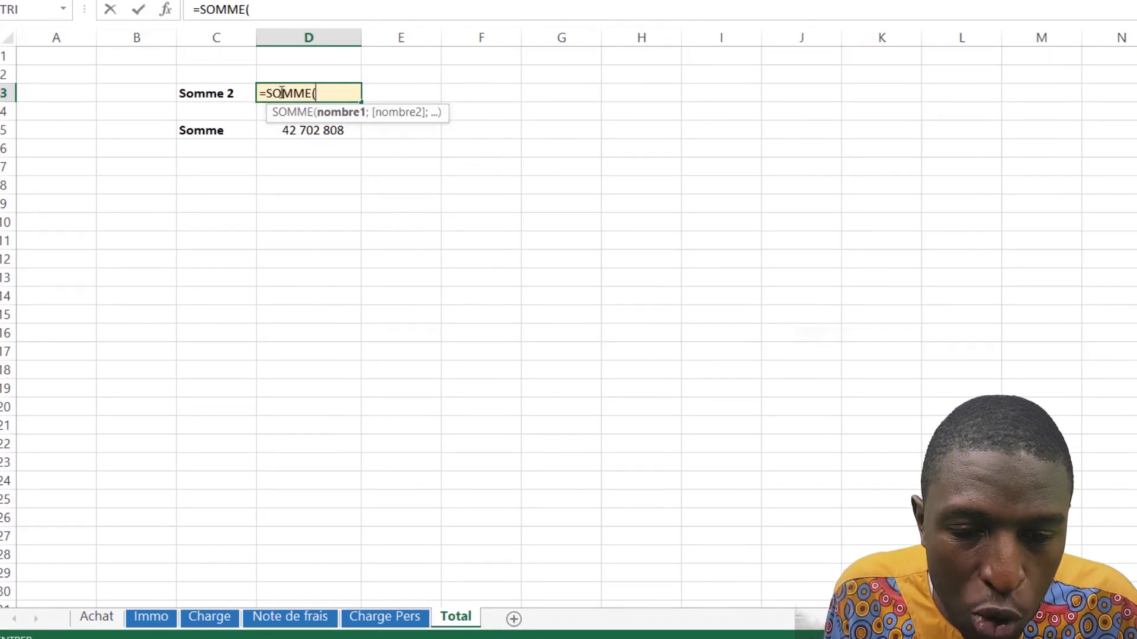
left_click(152, 617)
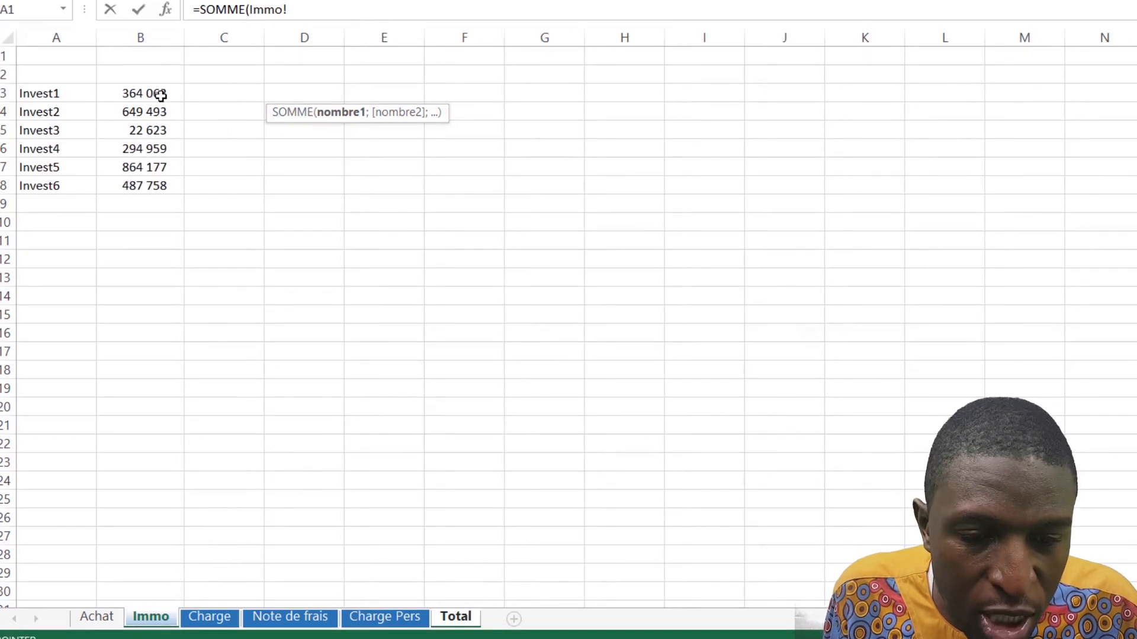
left_click_drag(160, 95, 158, 366)
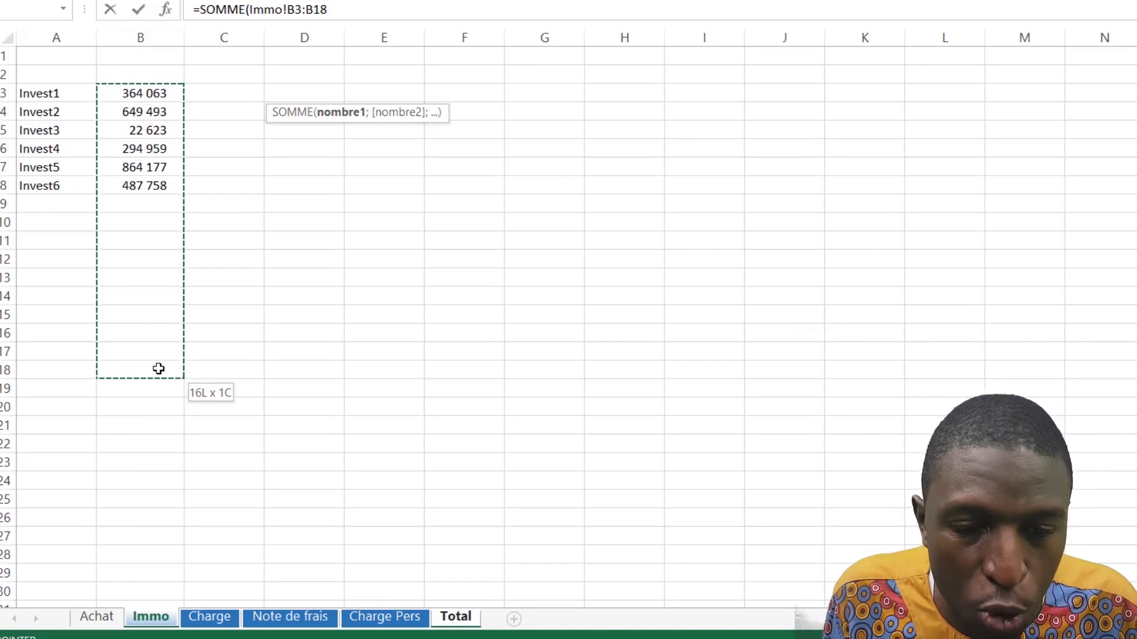
left_click_drag(158, 369, 158, 369)
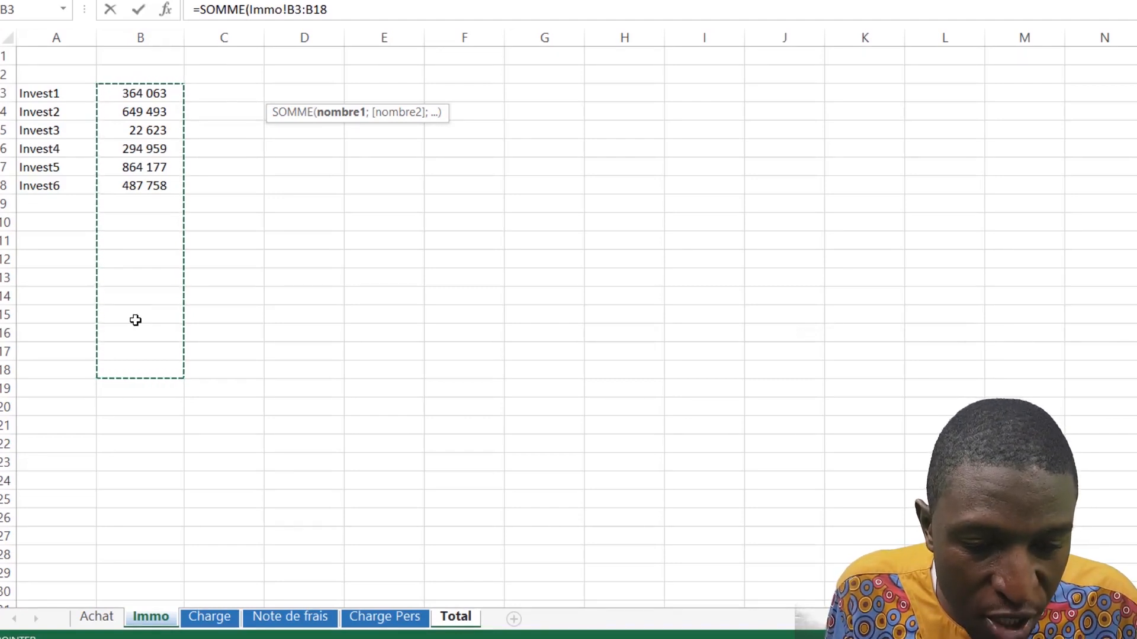
left_click(402, 617, "shift")
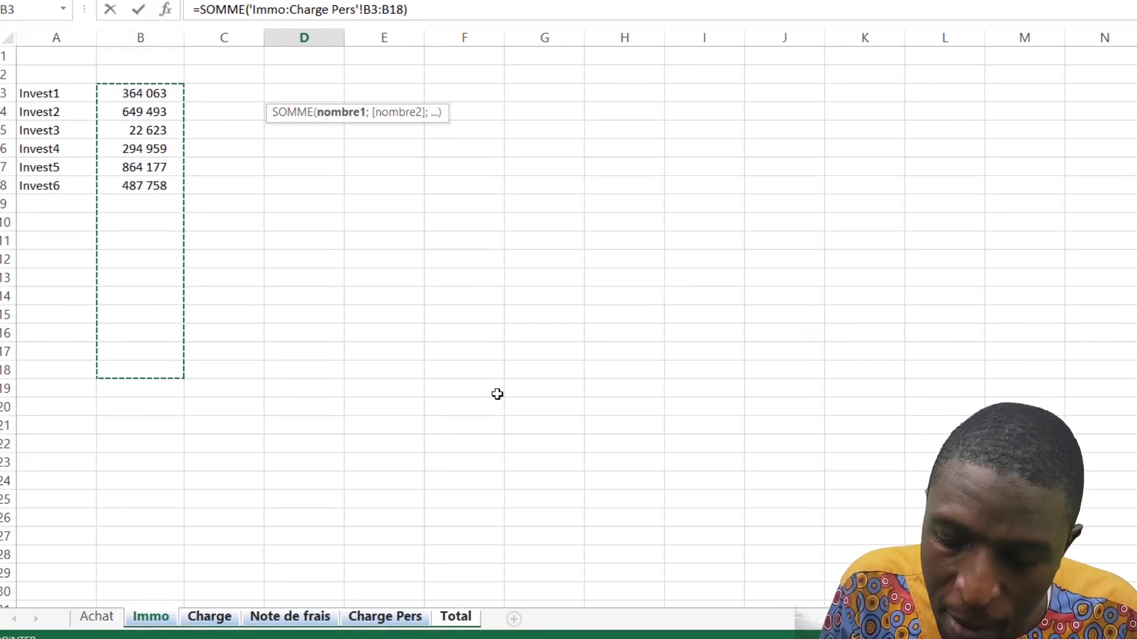
key("Return")
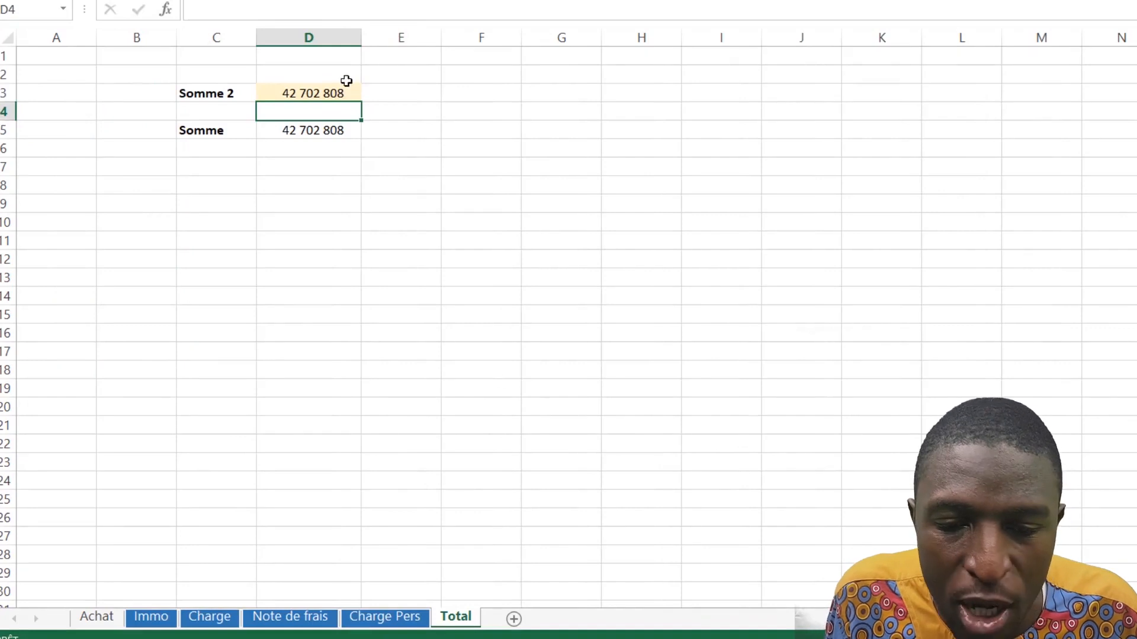
left_click(343, 90)
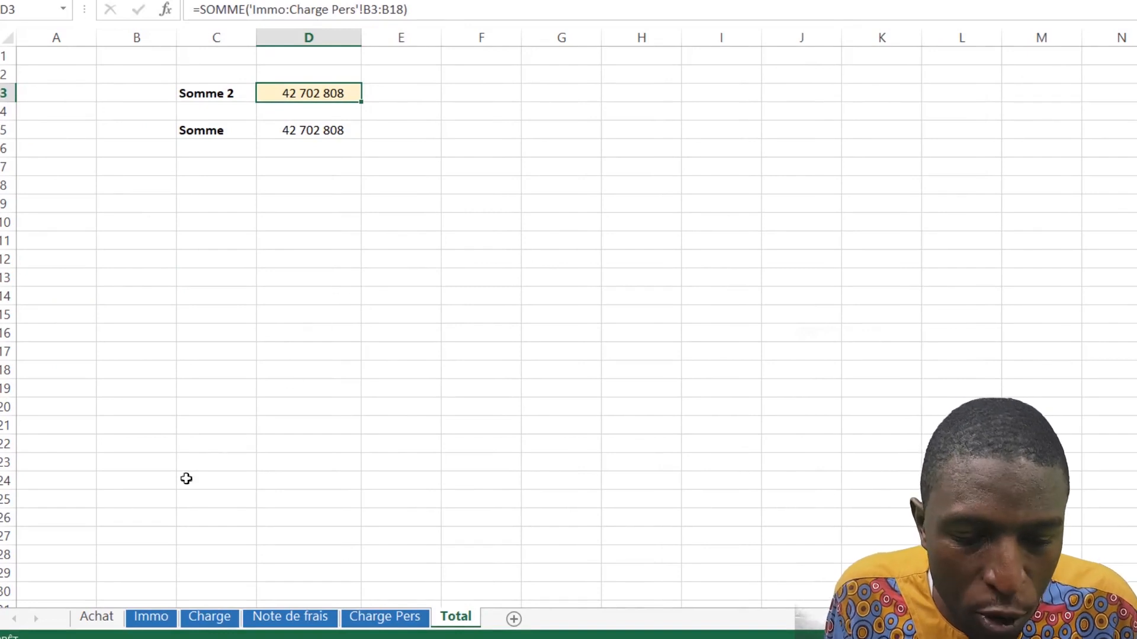
Move the Achat sheet between Charge and Note de frais, and compare Somme 2 with Somme on Total.
left_click(98, 617)
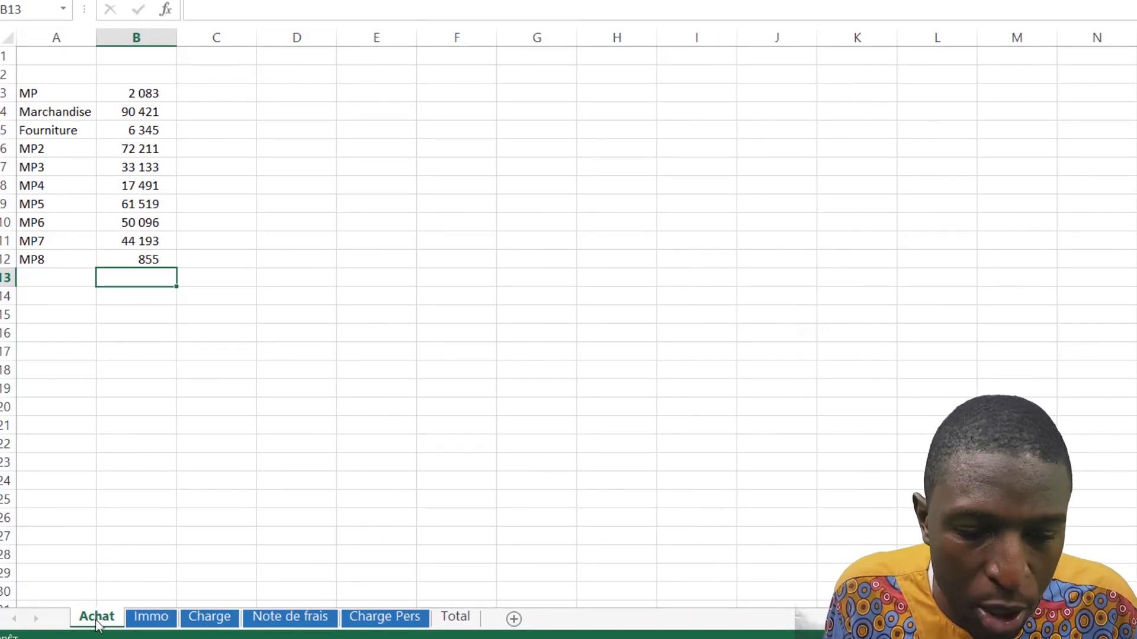
left_click_drag(252, 613, 260, 616)
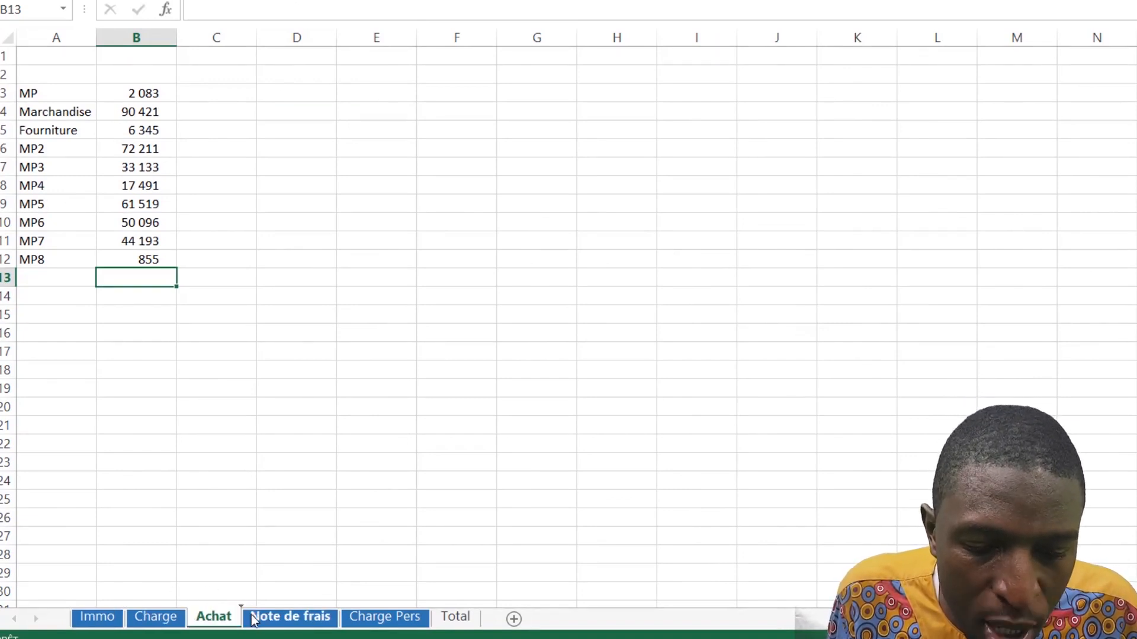
left_click(455, 617)
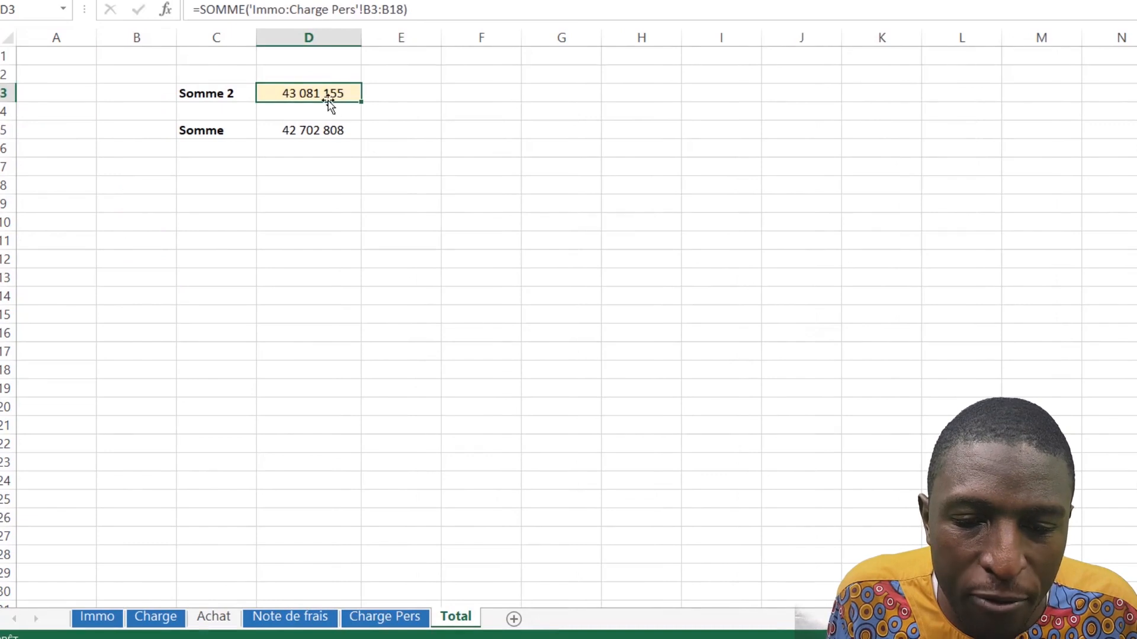
left_click(322, 132)
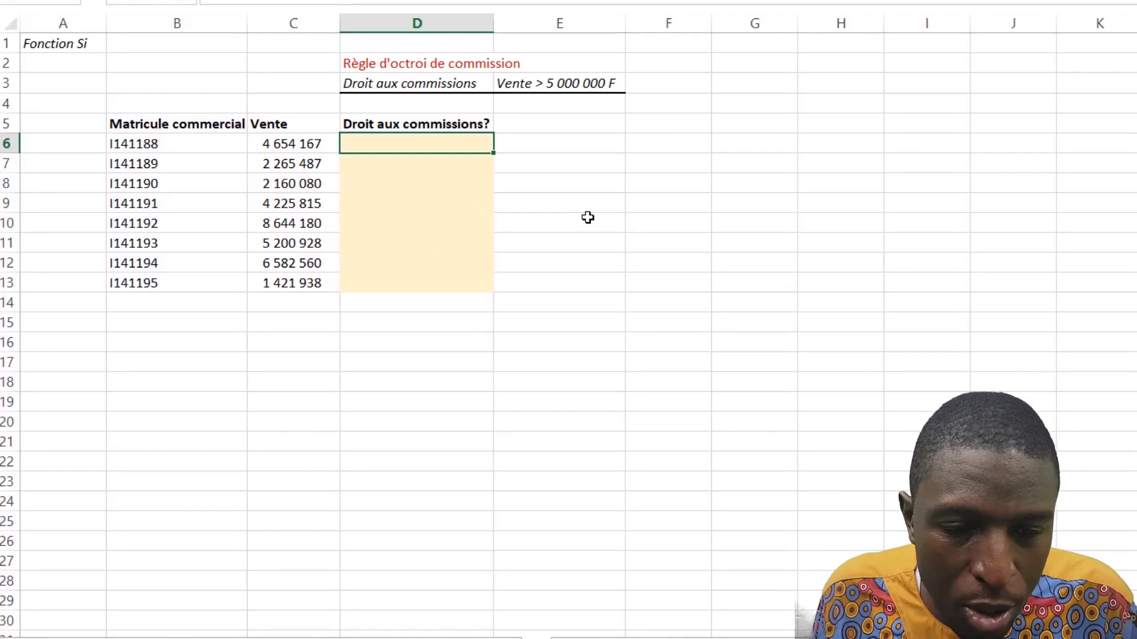
Examine the Matricule commercial and Vente columns and the commission rule Vente > 5 000 000 F on the Fonction Si sheet.
left_click_drag(193, 140, 177, 284)
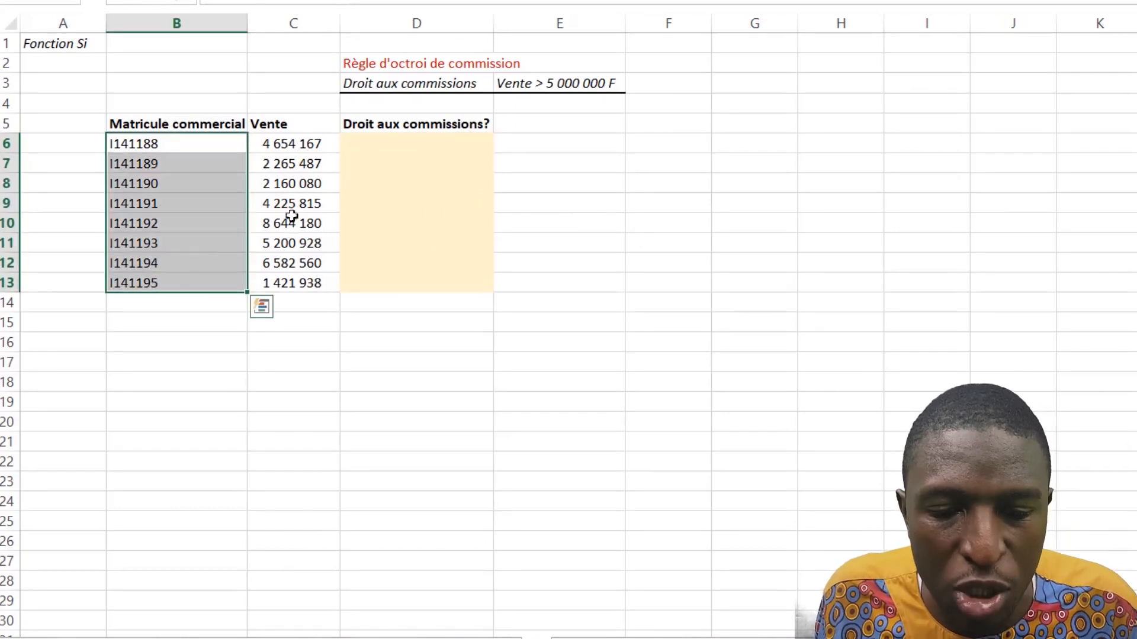
left_click_drag(296, 144, 300, 286)
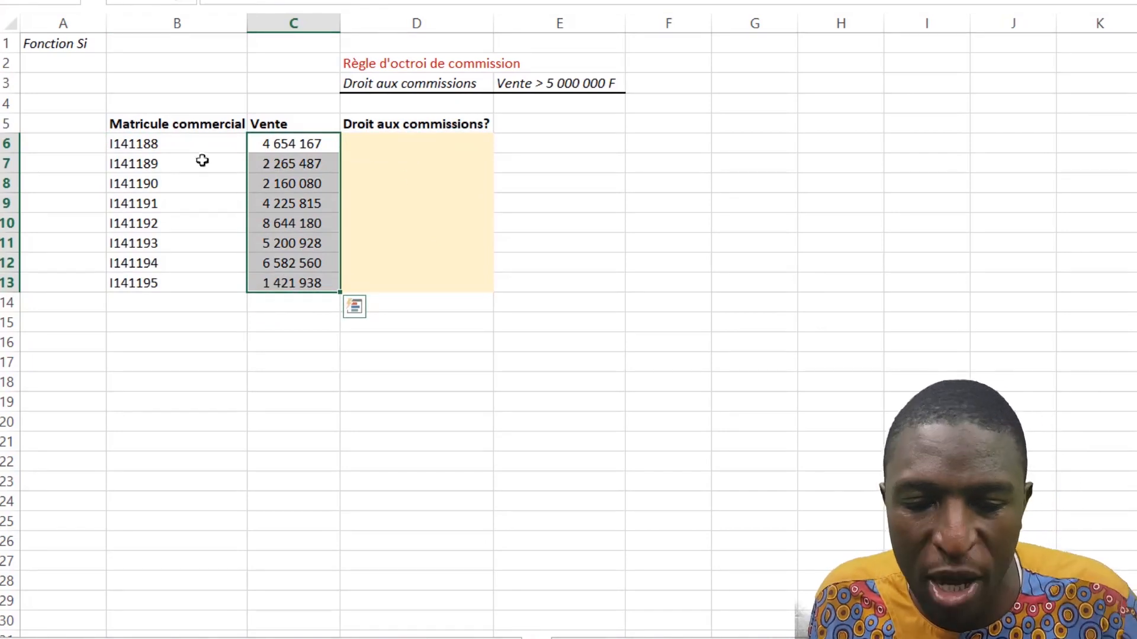
left_click_drag(196, 144, 197, 277)
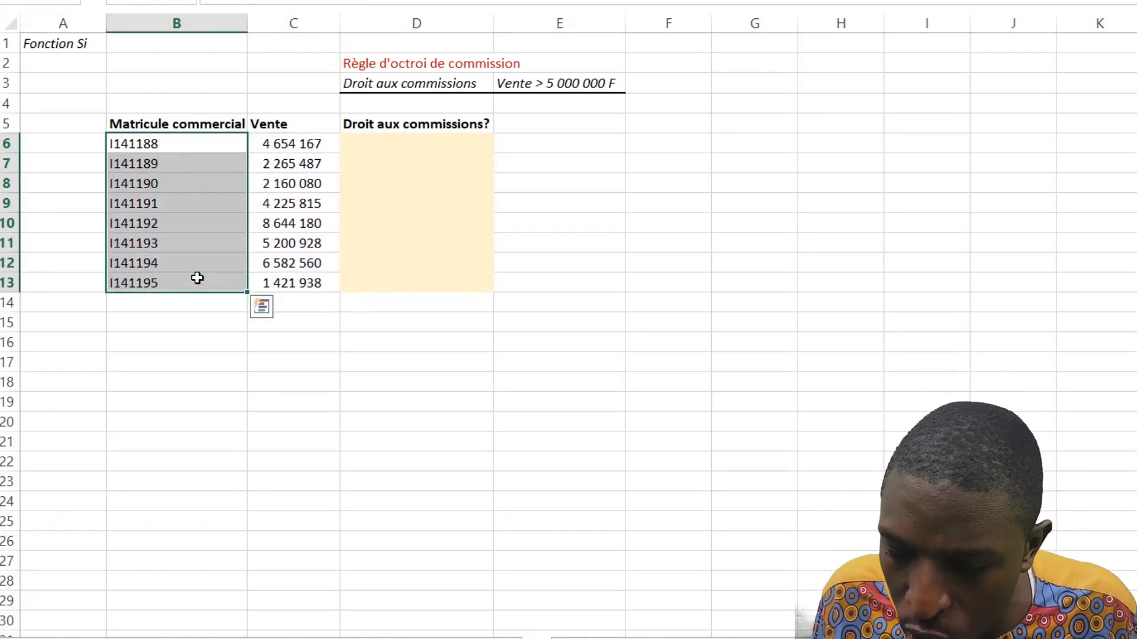
left_click(396, 149)
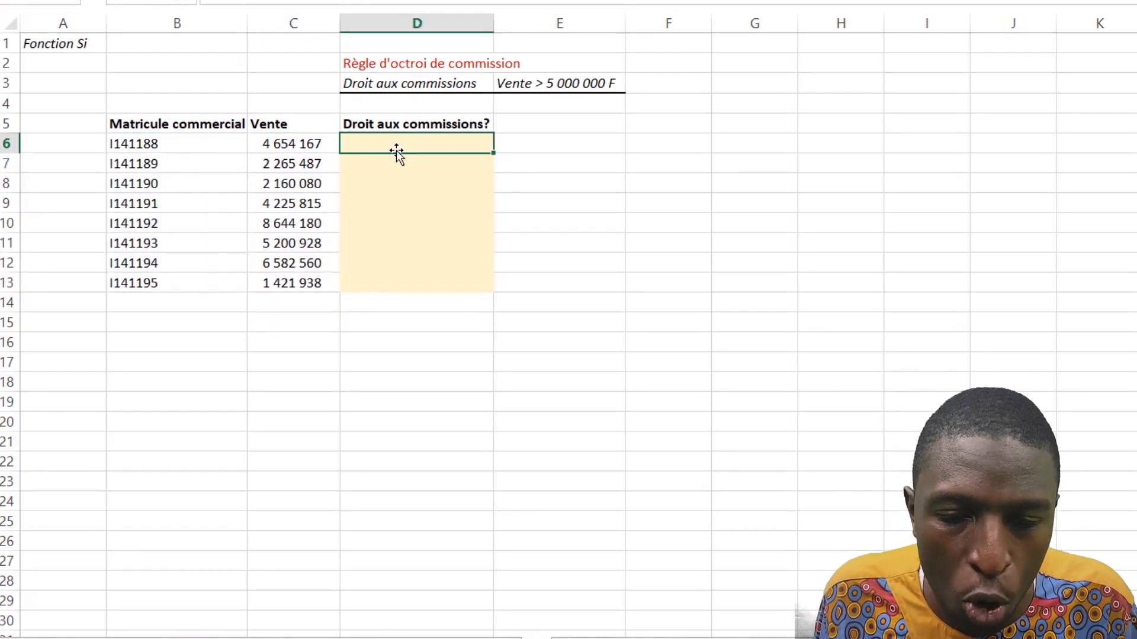
left_click_drag(442, 59, 616, 92)
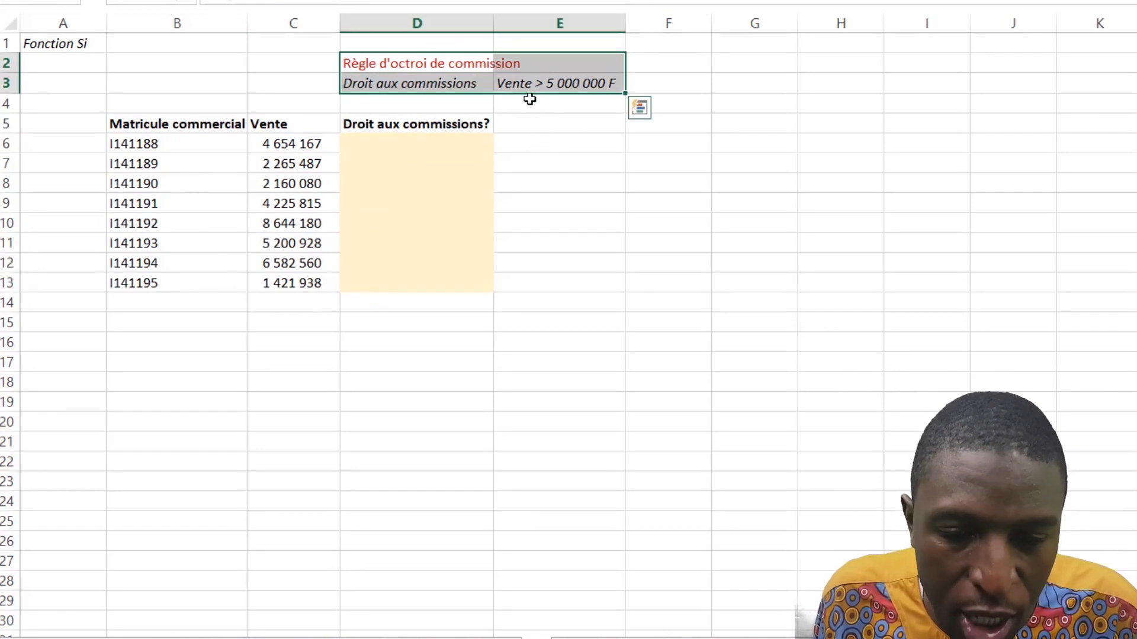
left_click(589, 84)
left_click(581, 147)
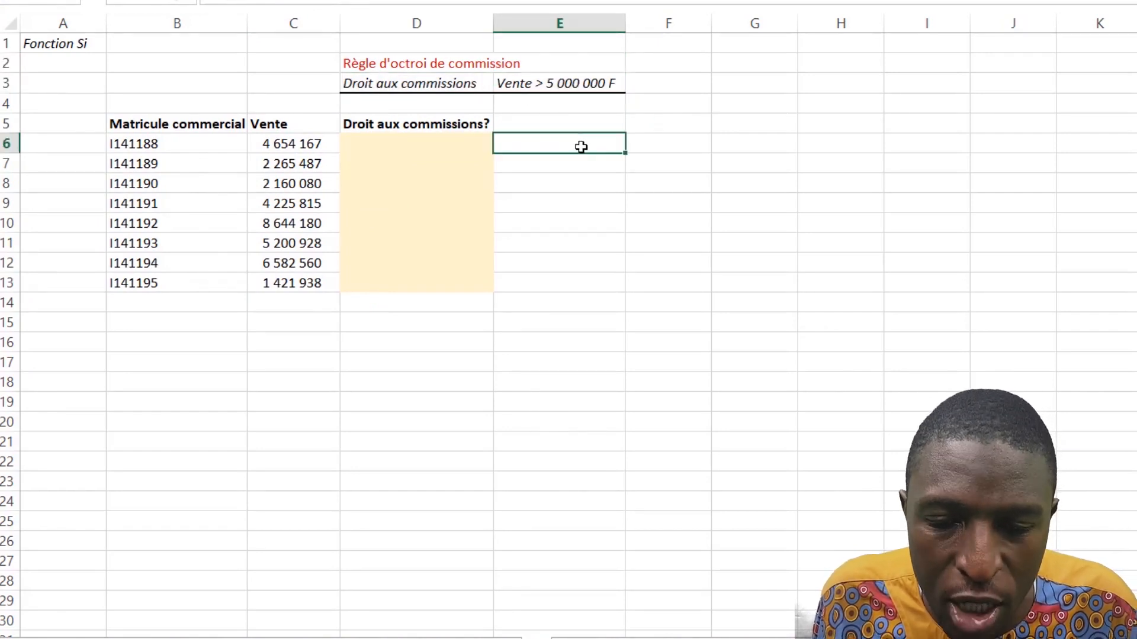
Start an SI formula in D6, under Droit aux commissions?, with the logical test C6>5000000.
left_click(454, 150)
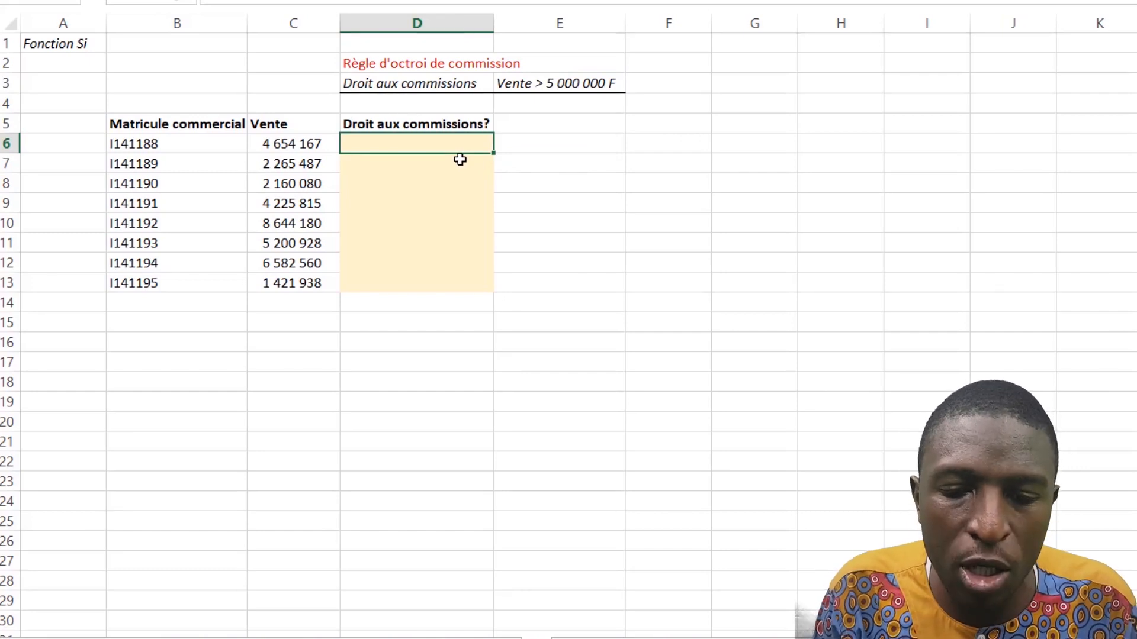
type("=")
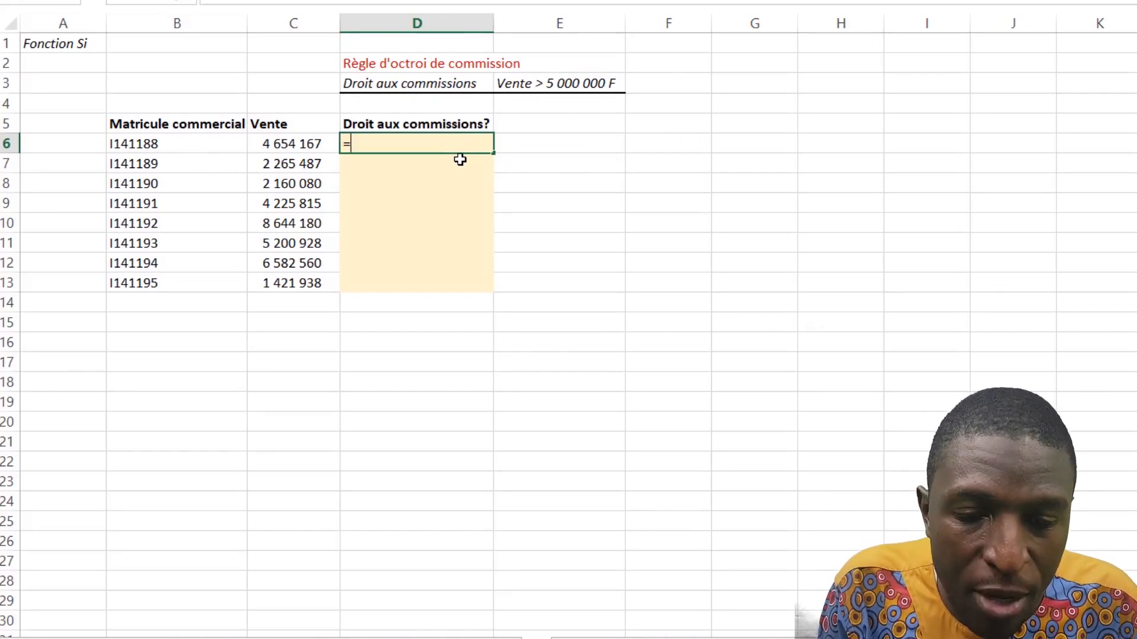
type("si")
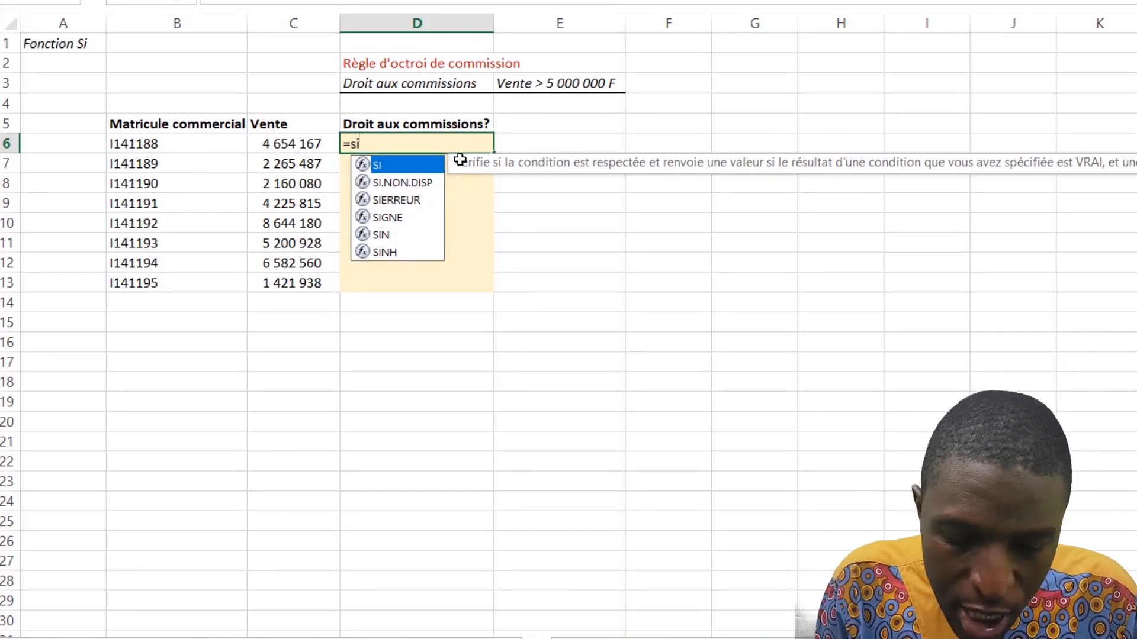
type("(")
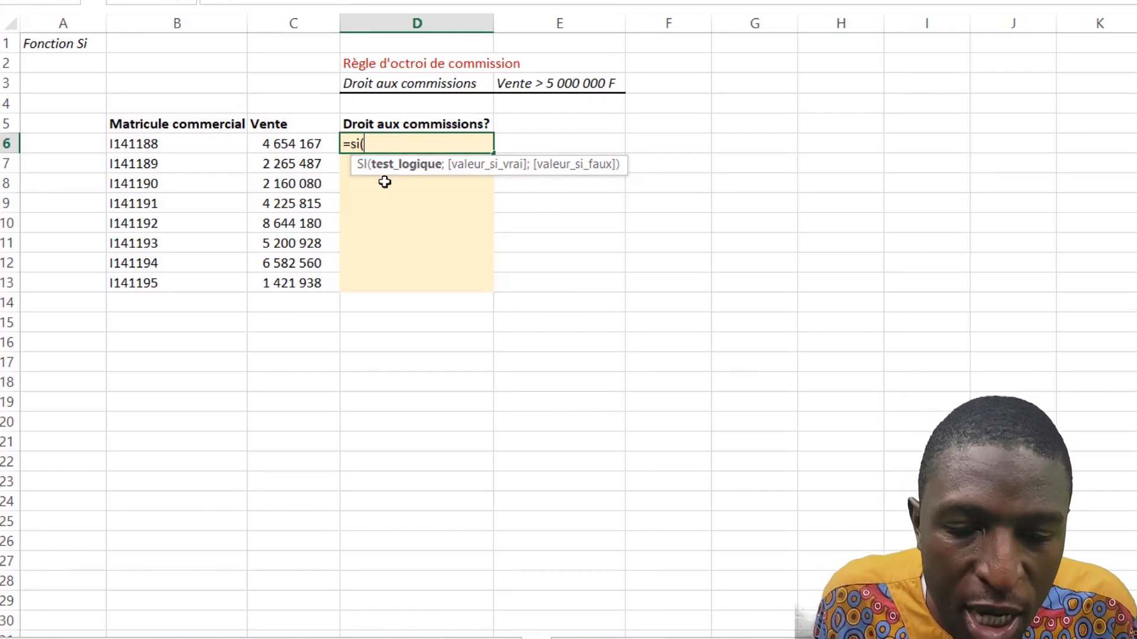
left_click(286, 144)
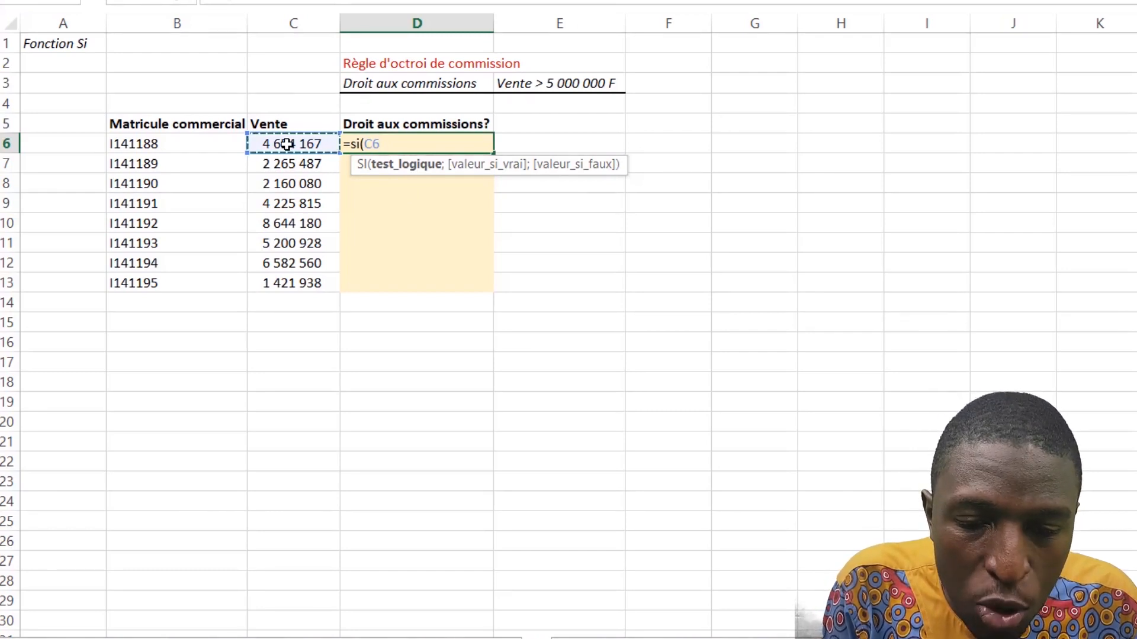
type(">")
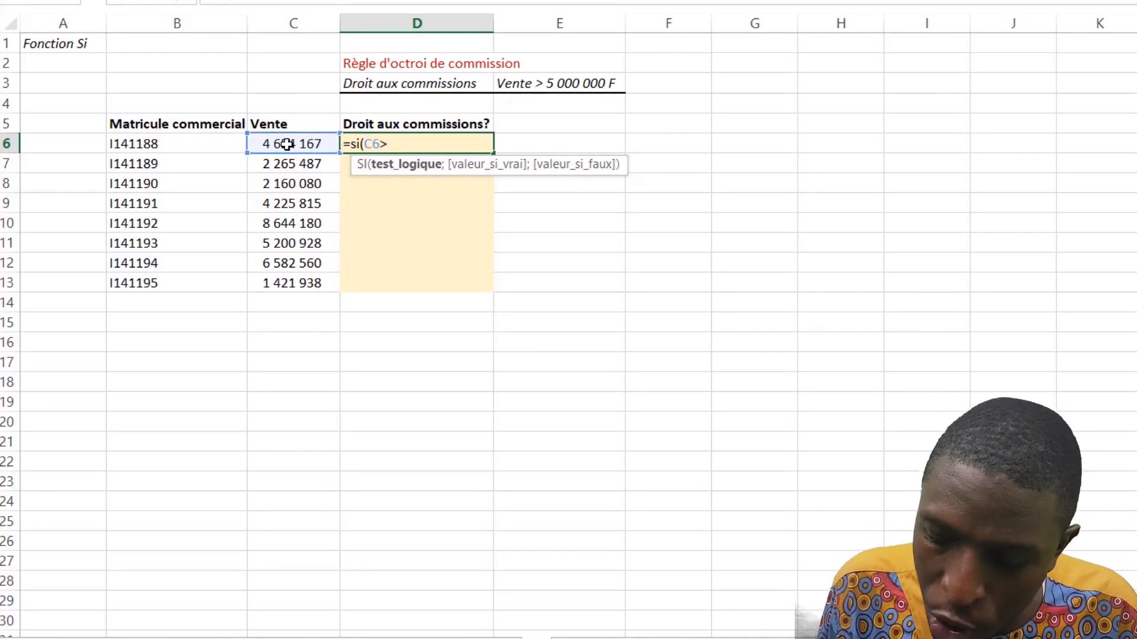
type("5000000")
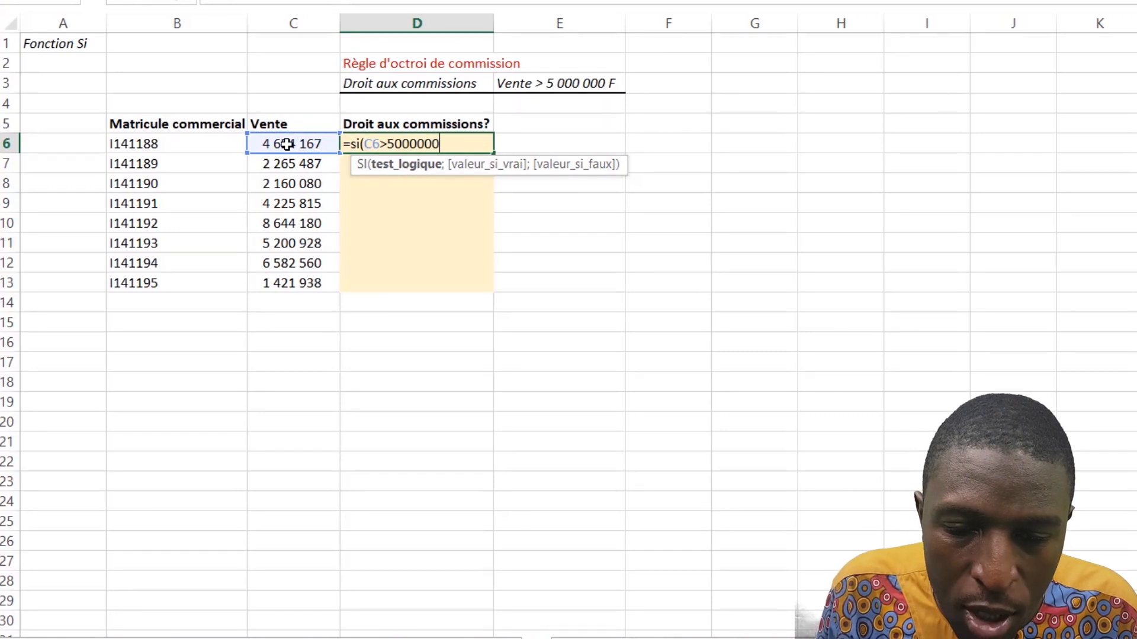
type(";")
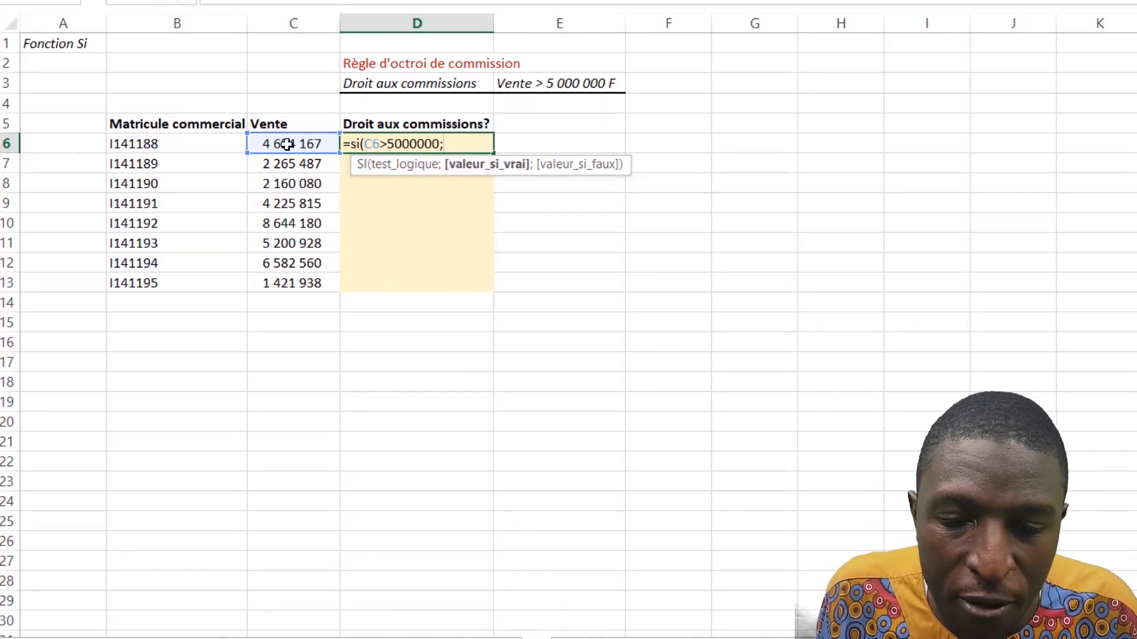
Complete the D6 SI formula with "Oui" as the value if true and "Non" as the value if false.
type("\"")
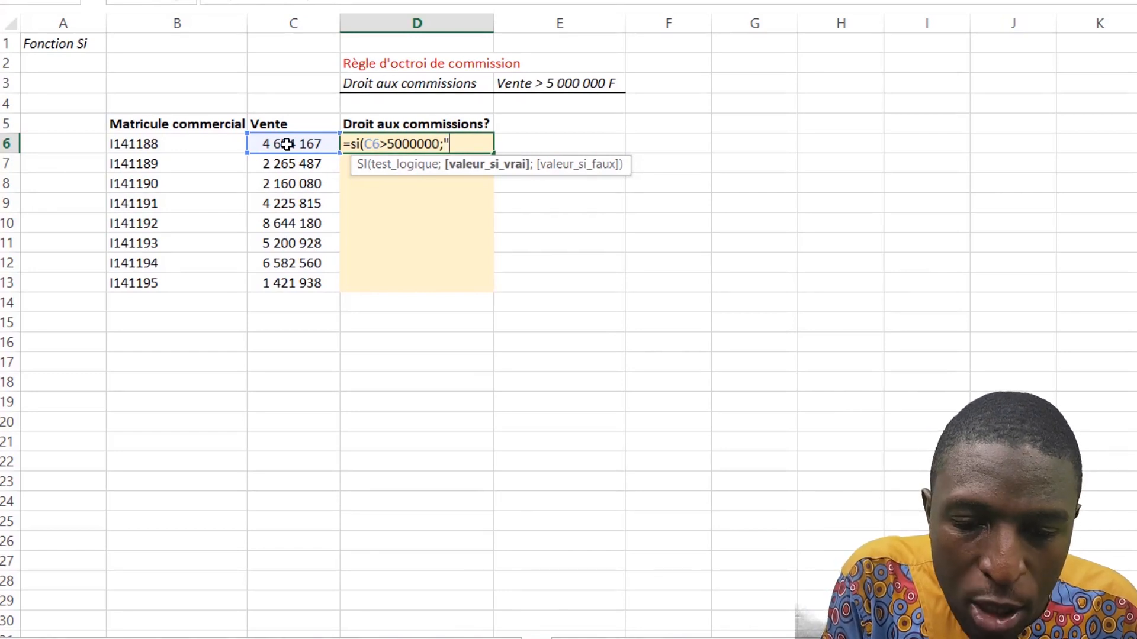
type("Oui")
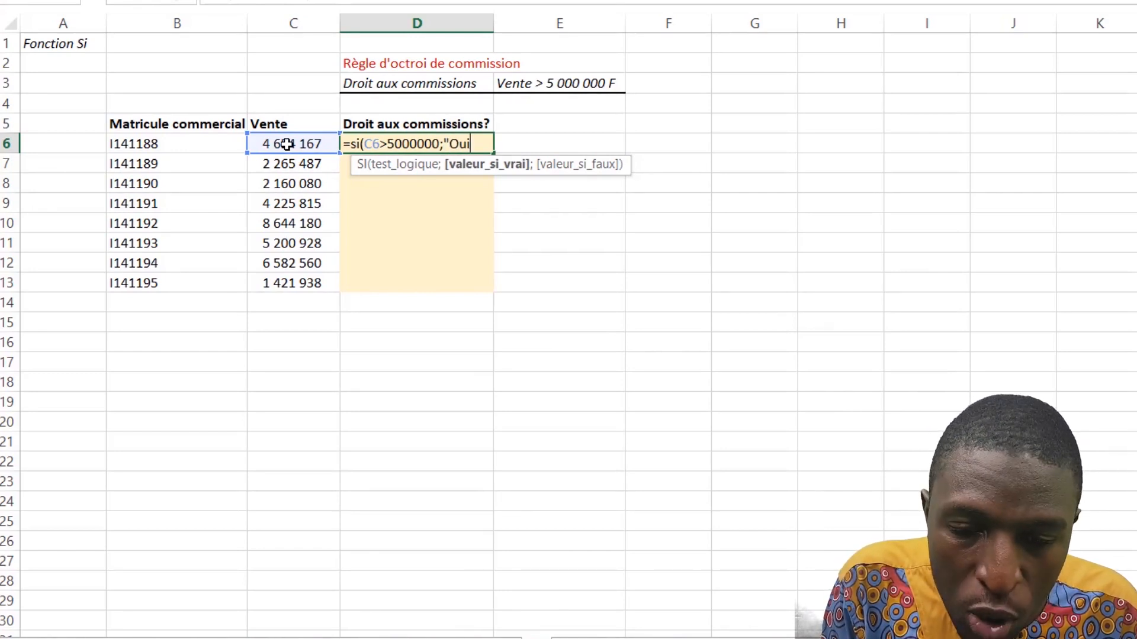
type("\"")
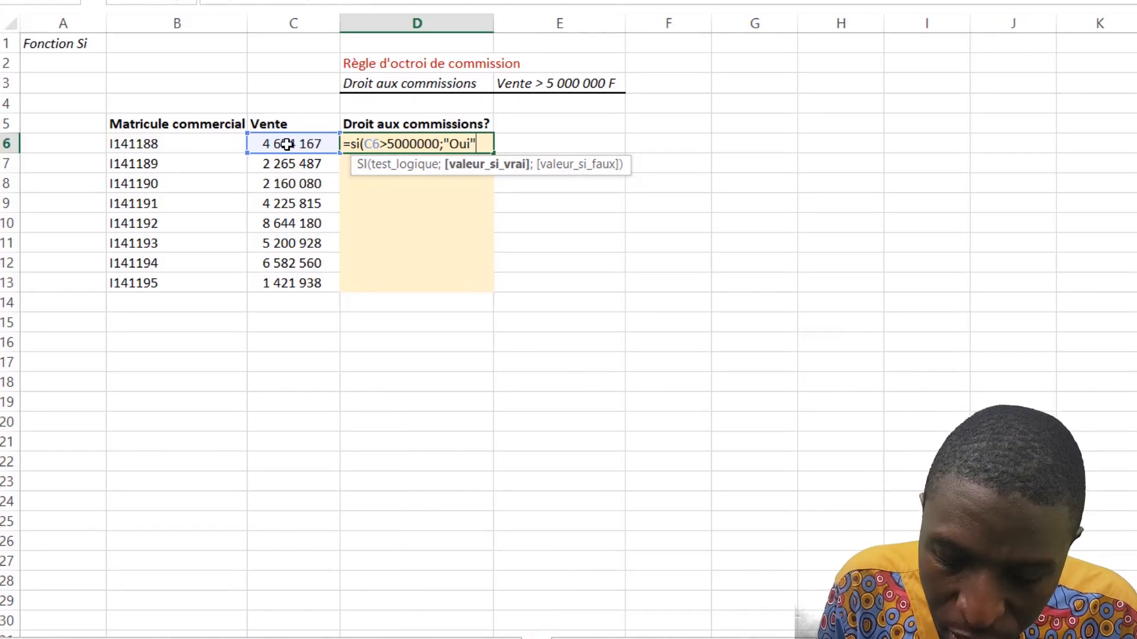
type(";")
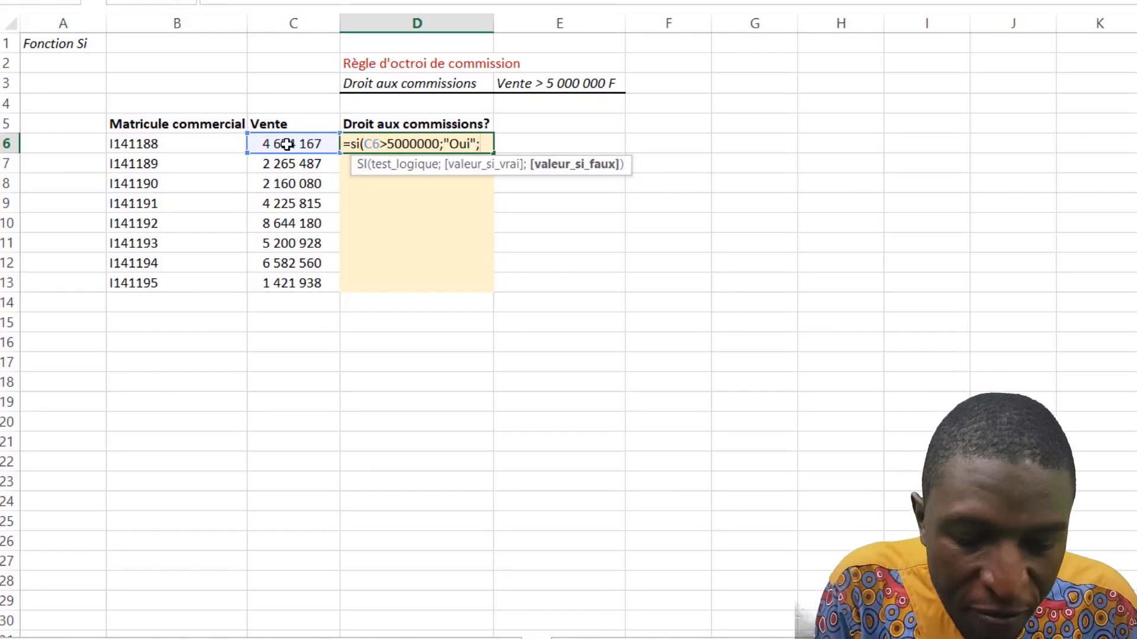
type("\"")
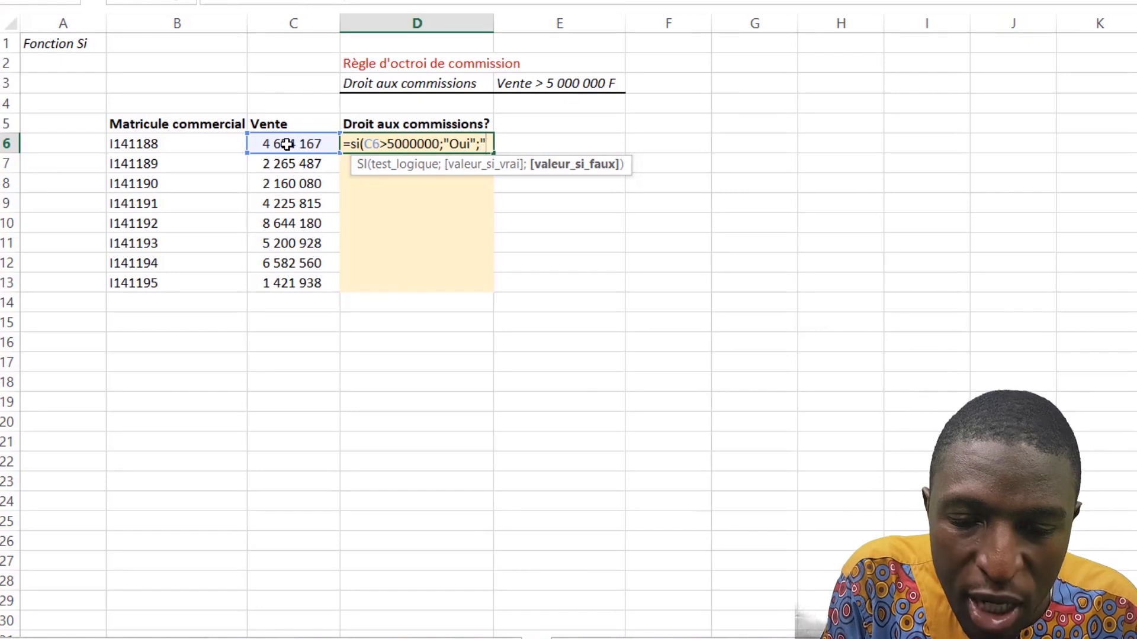
type("\"")
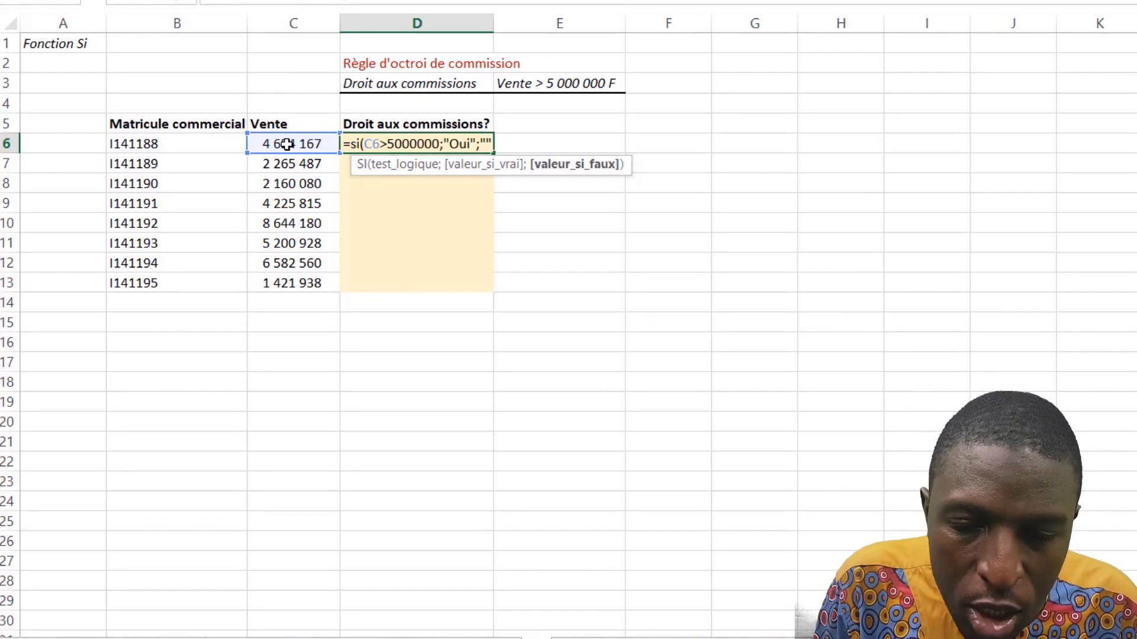
key("BackSpace")
type("Non")
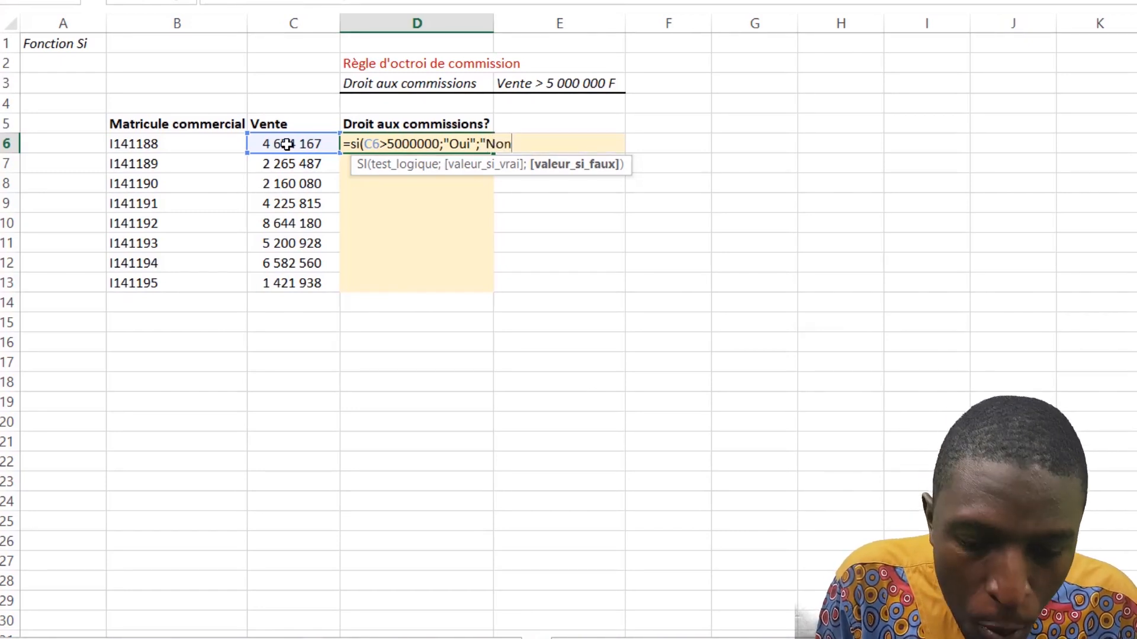
type("\")")
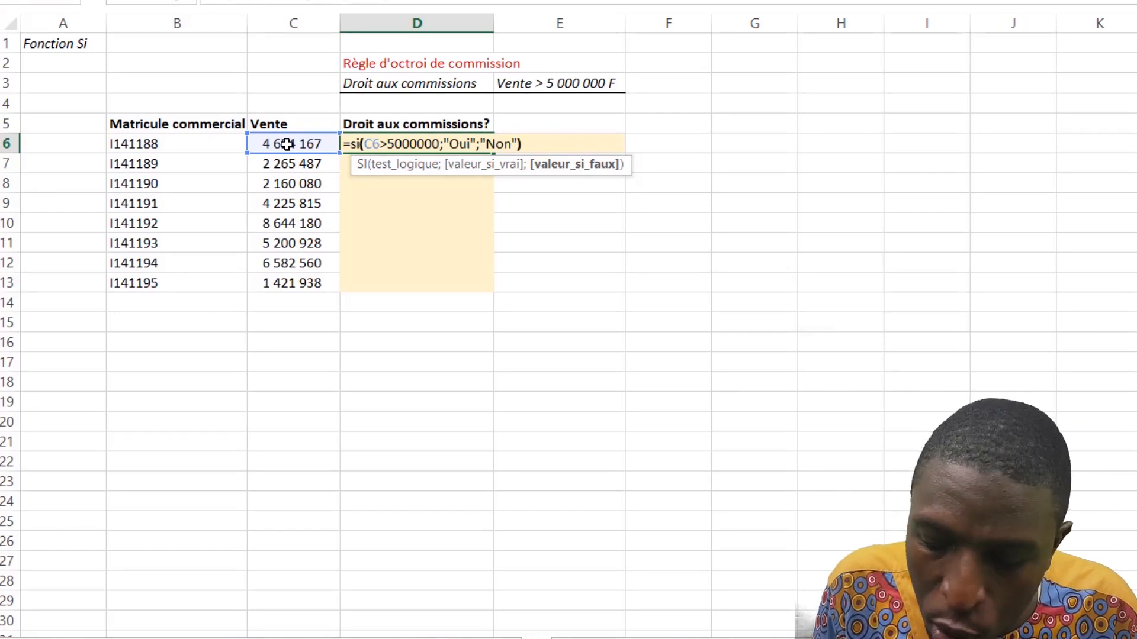
key("Return")
Copy the D6 formula down through D13 and compare the Oui rows with their sales in C10:C12.
left_click(393, 144)
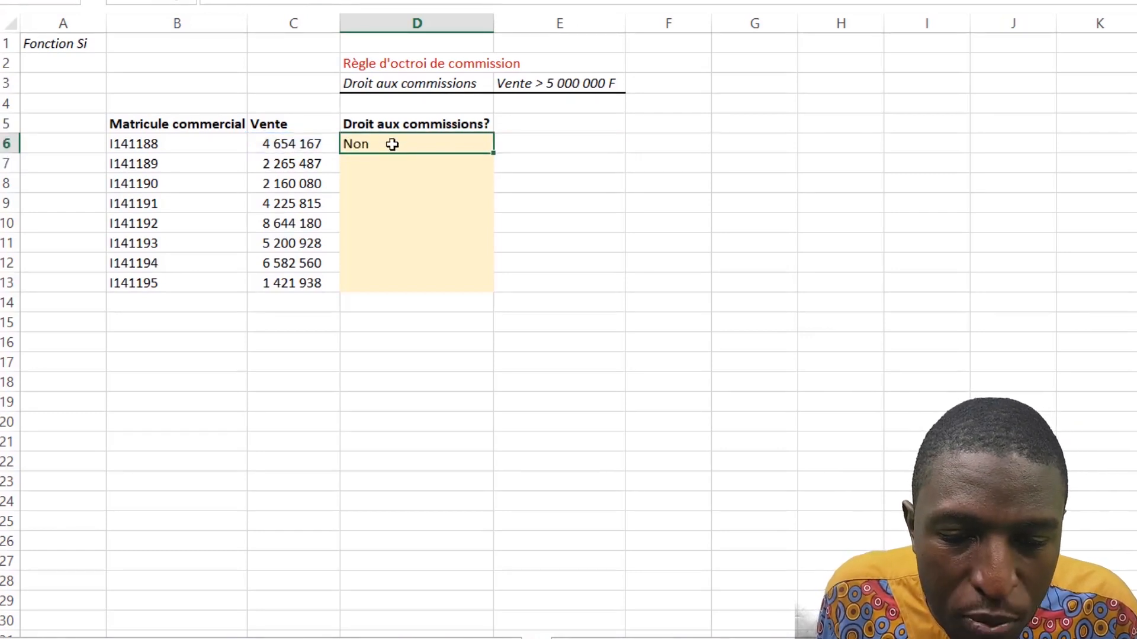
key("Left")
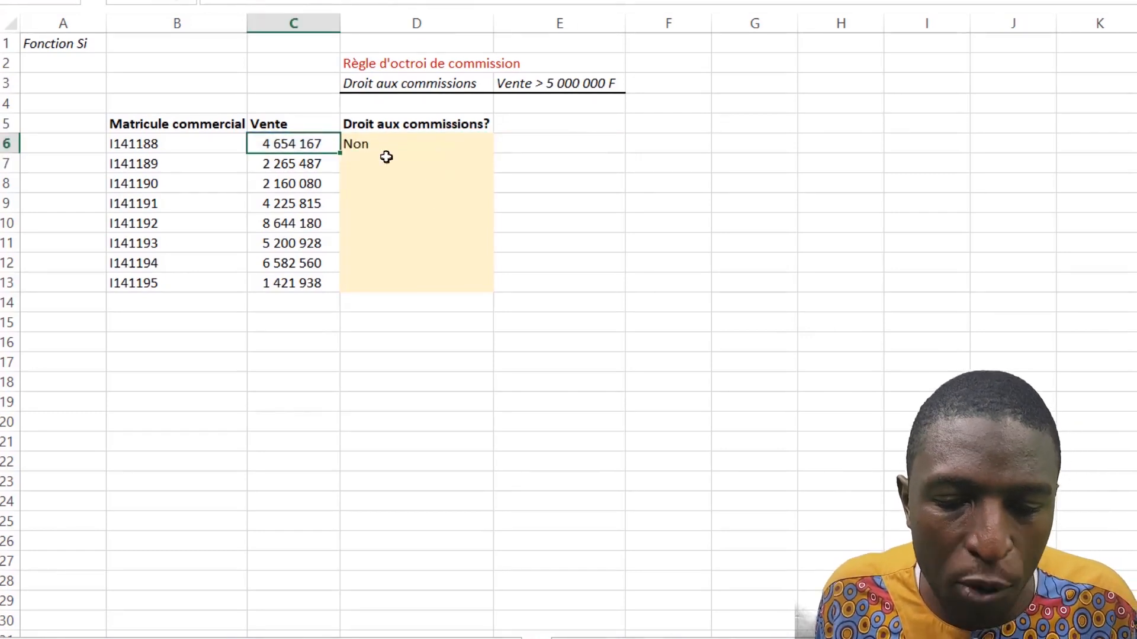
key("Right")
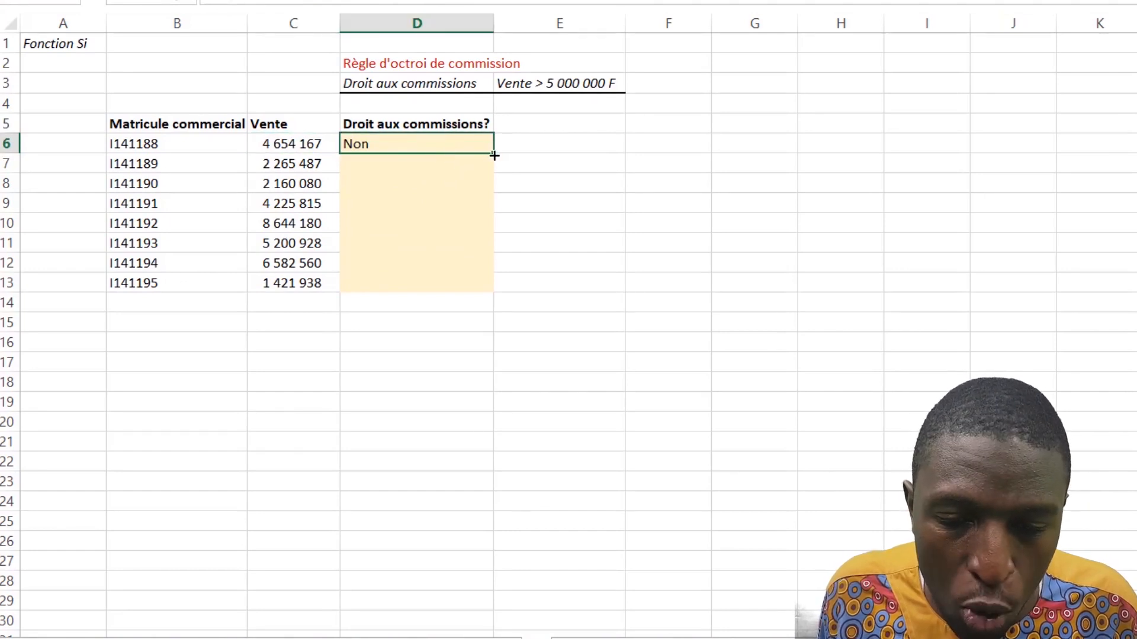
left_click_drag(492, 154, 494, 291)
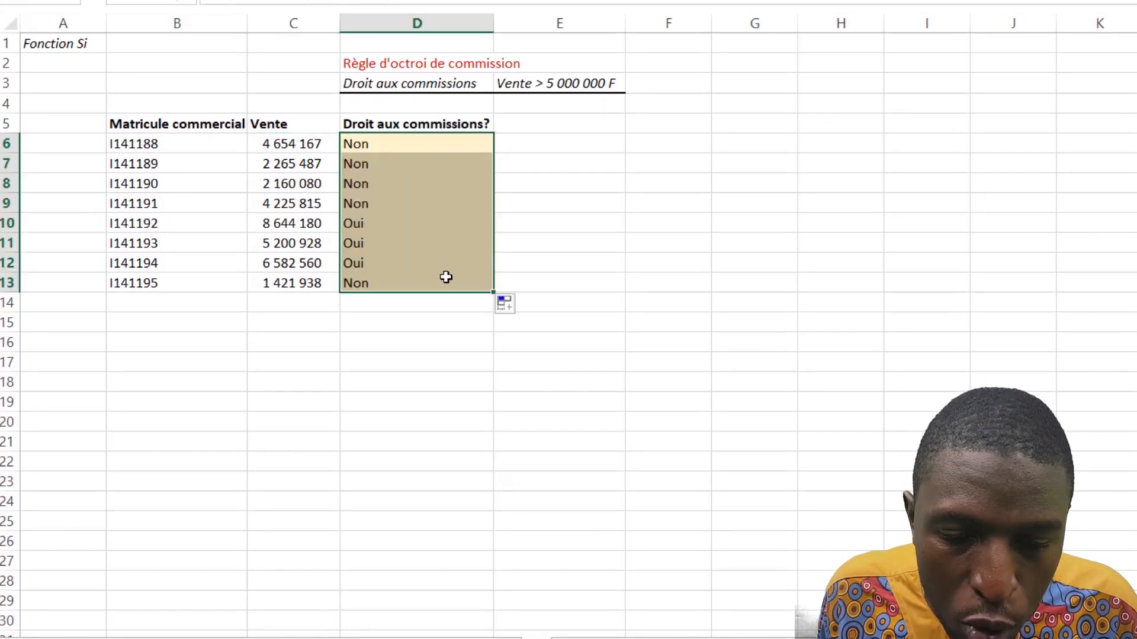
left_click_drag(385, 224, 385, 265)
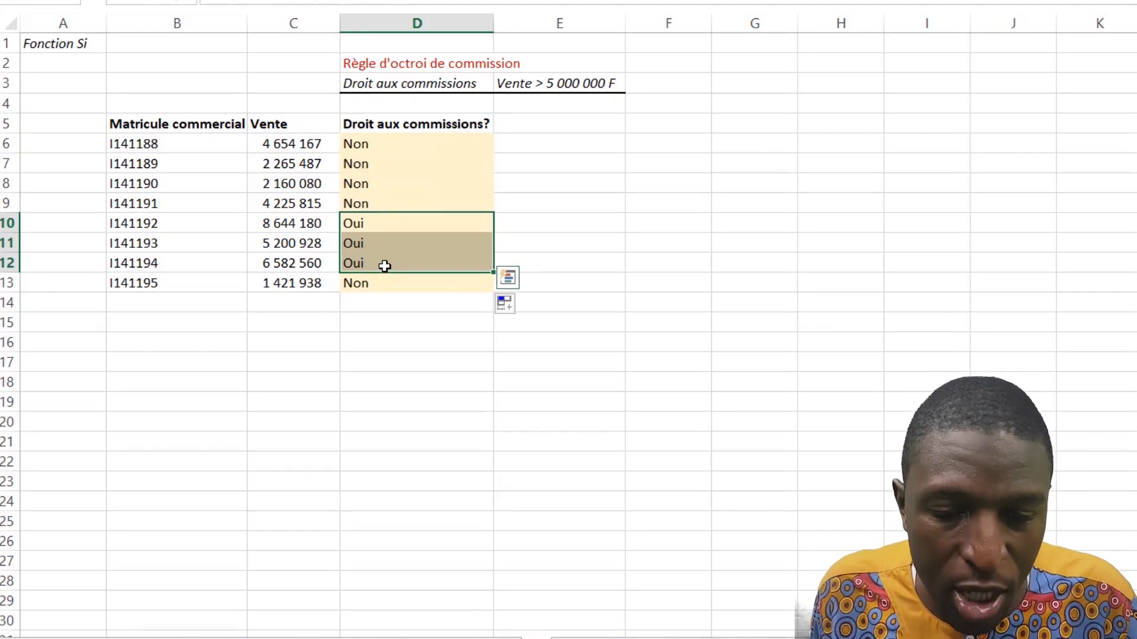
left_click_drag(303, 223, 297, 261)
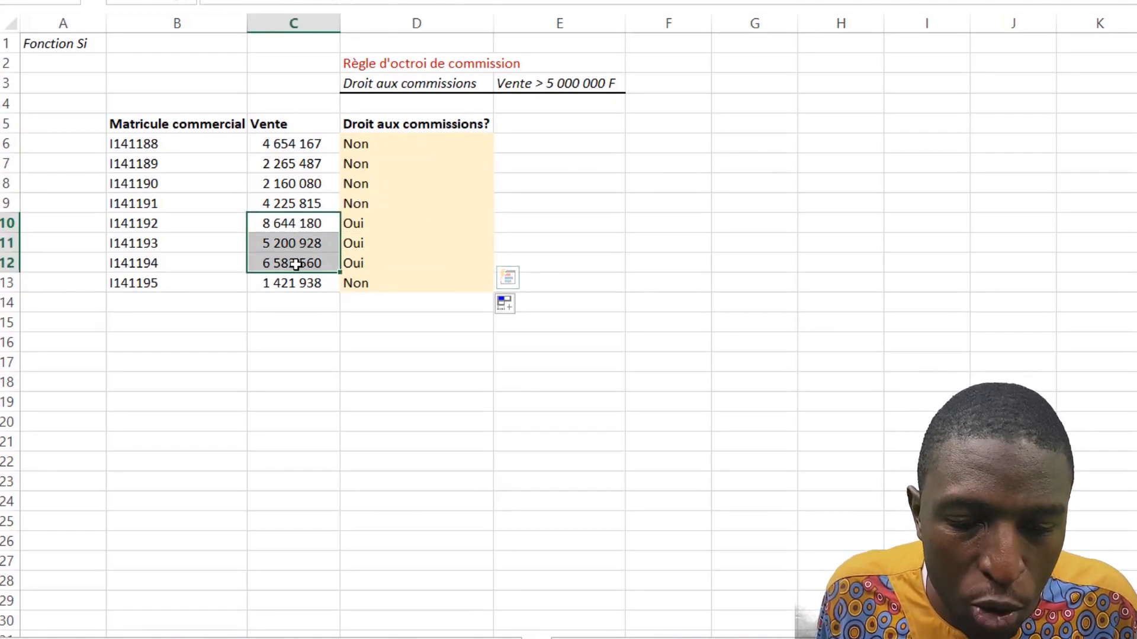
left_click(387, 224)
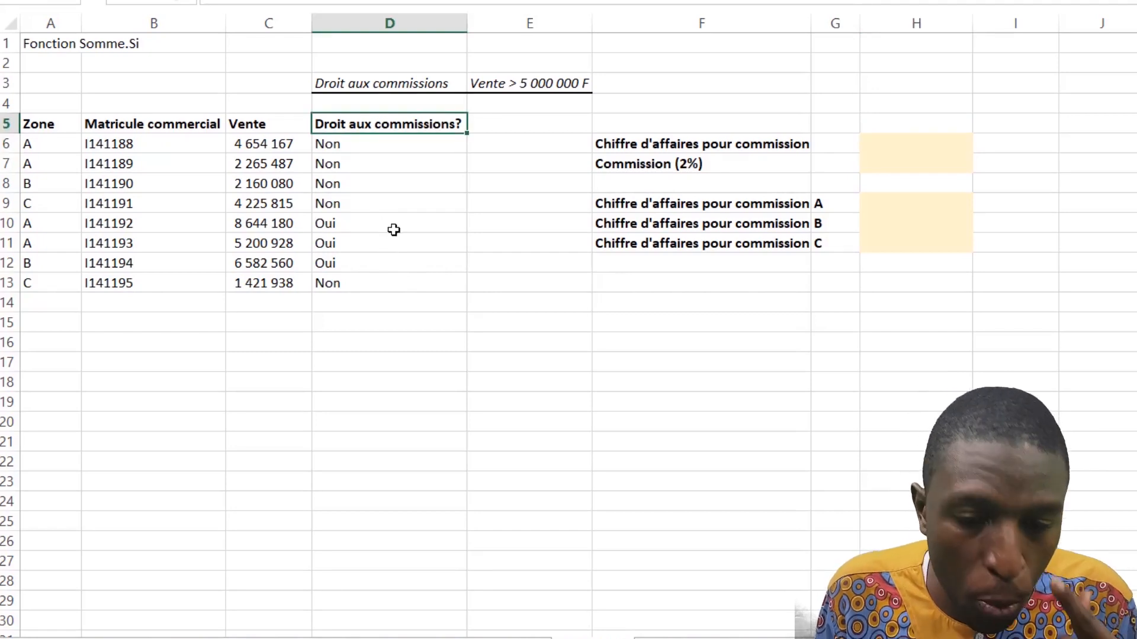
Examine the Oui entries in the Droit aux commissions? column on the Fonction Somme.Si sheet.
key("Down")
key("Down")
key("Down")
key("Down")
key("Down")
key("Down")
key("Down")
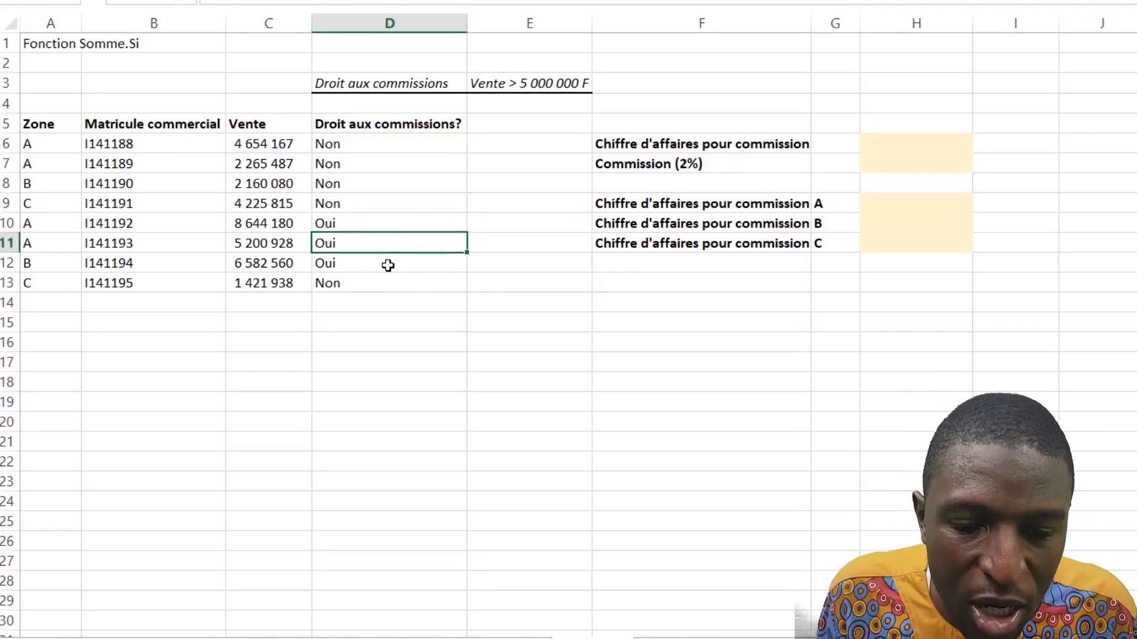
left_click(388, 246)
left_click(389, 224)
left_click(389, 247)
left_click(392, 262)
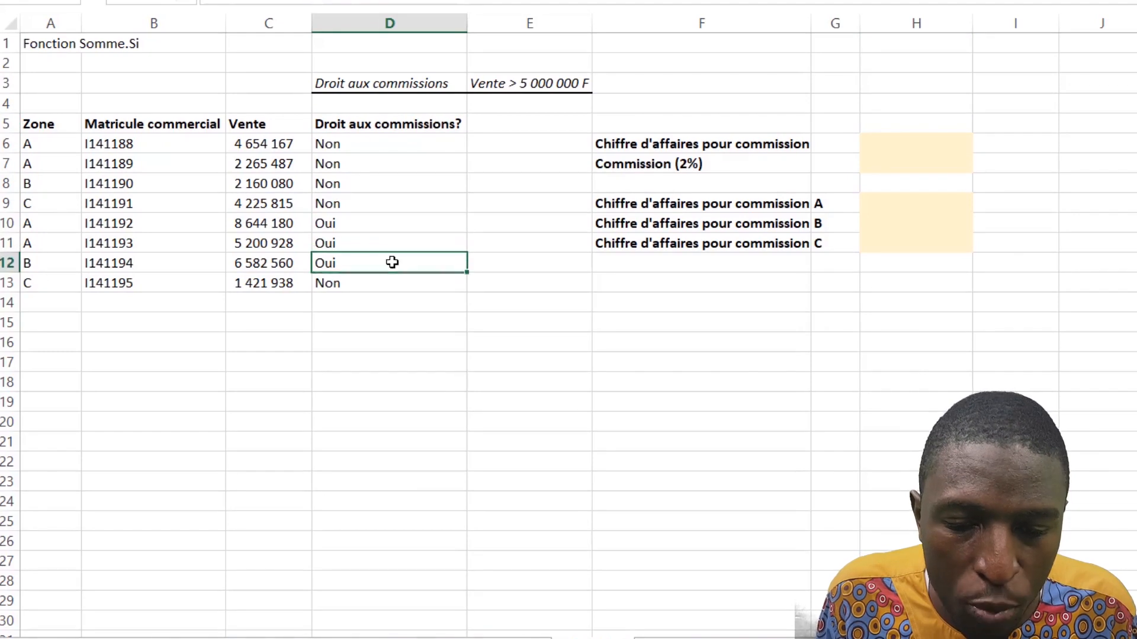
Enter =SOMME.SI(D6:D13;"Oui";C6:C13) in H6 beside Chiffre d'affaires pour commission.
left_click(929, 146)
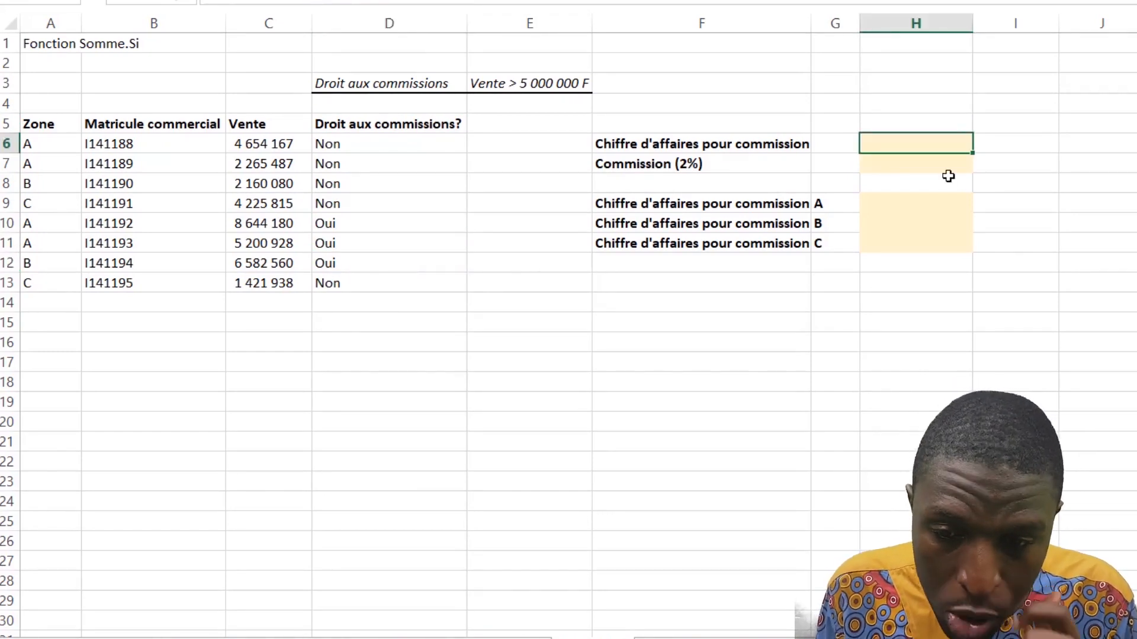
type("=som")
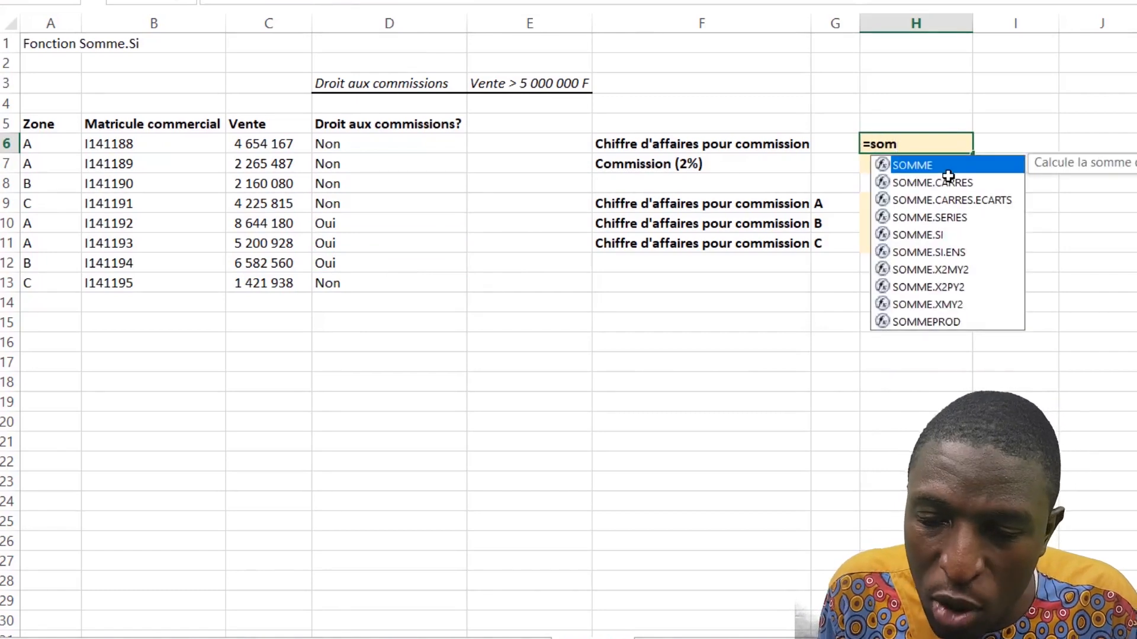
double_click(927, 237)
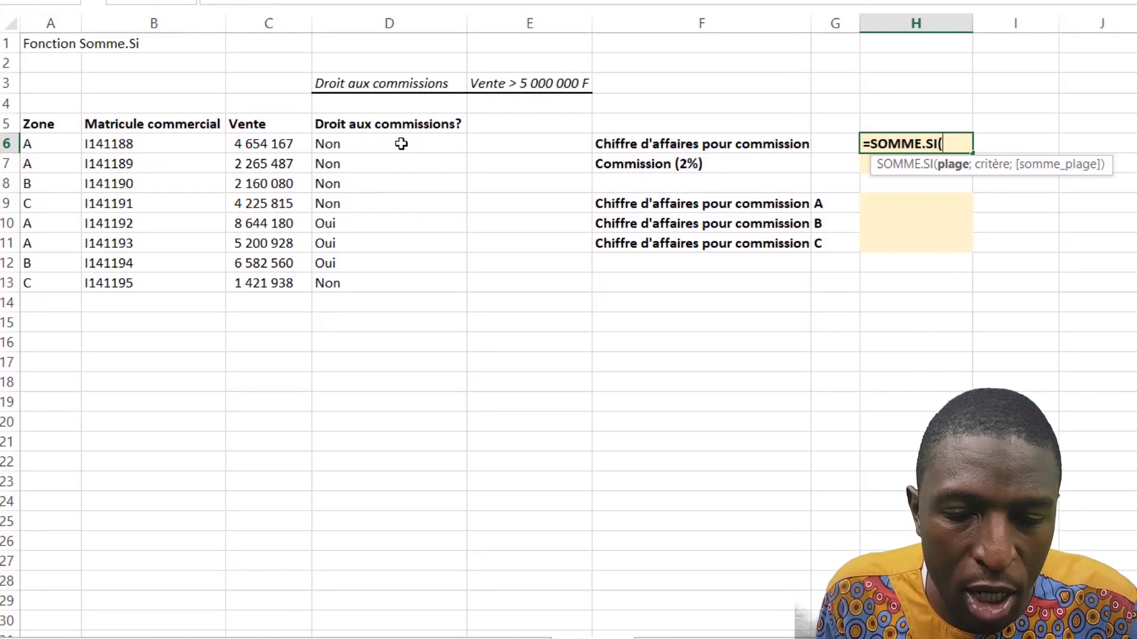
left_click_drag(402, 144, 409, 284)
type(";\"Oui")
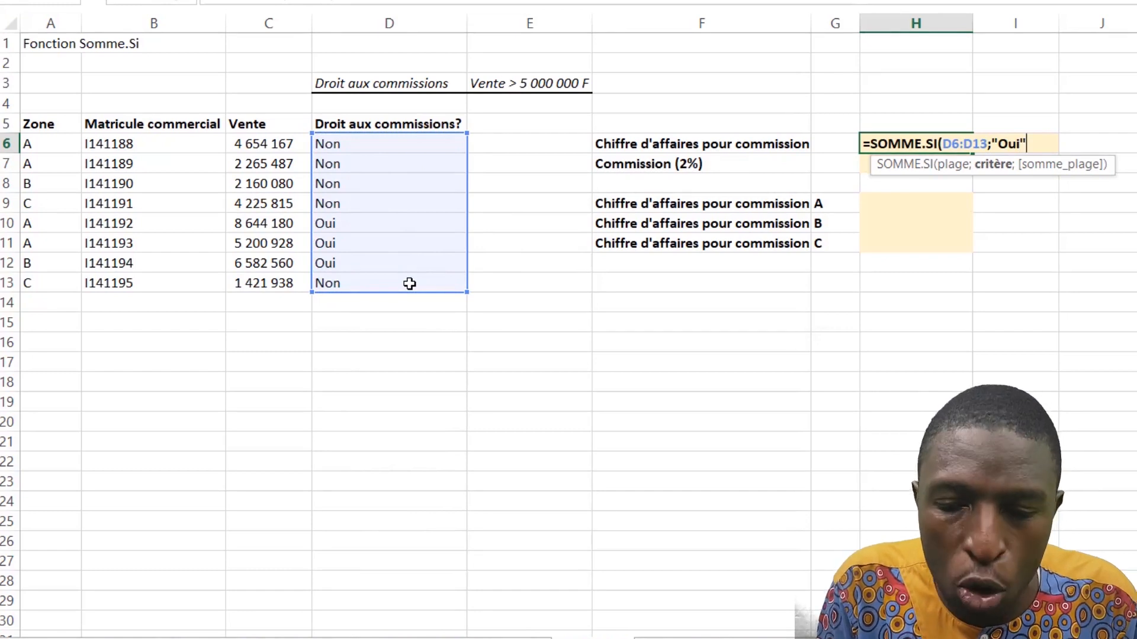
type("\";")
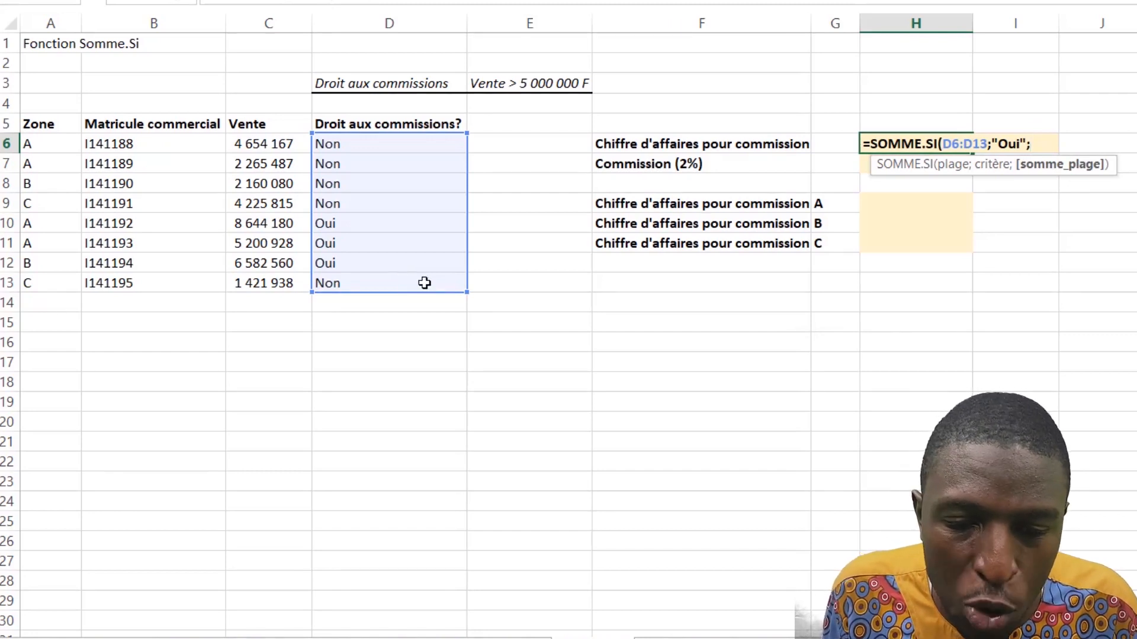
left_click_drag(275, 145, 268, 282)
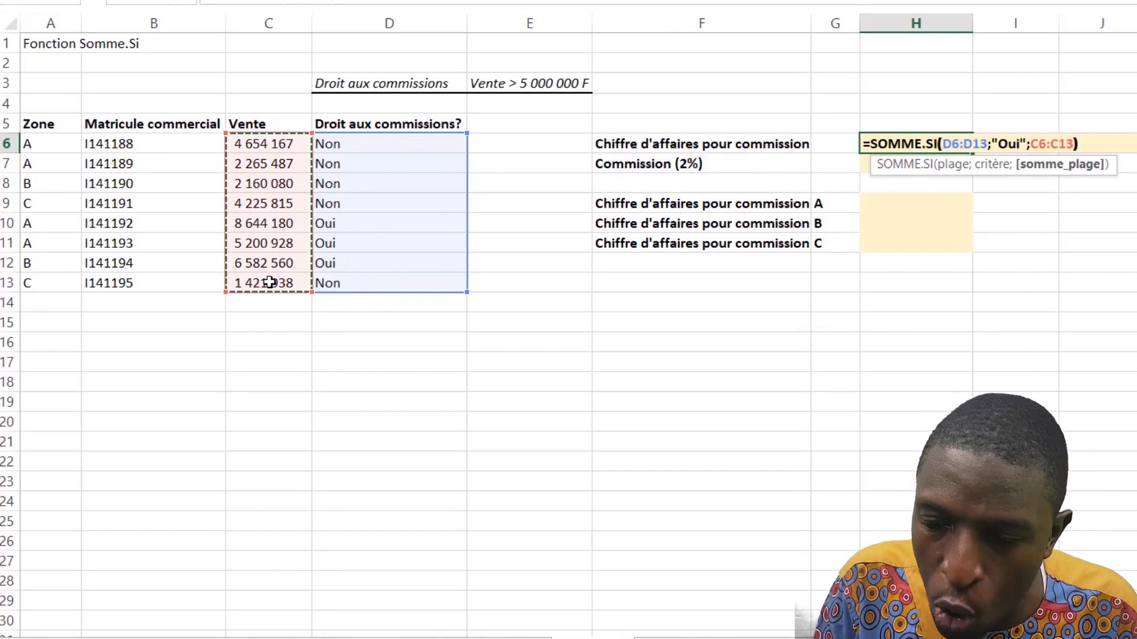
type(")")
key("Return")
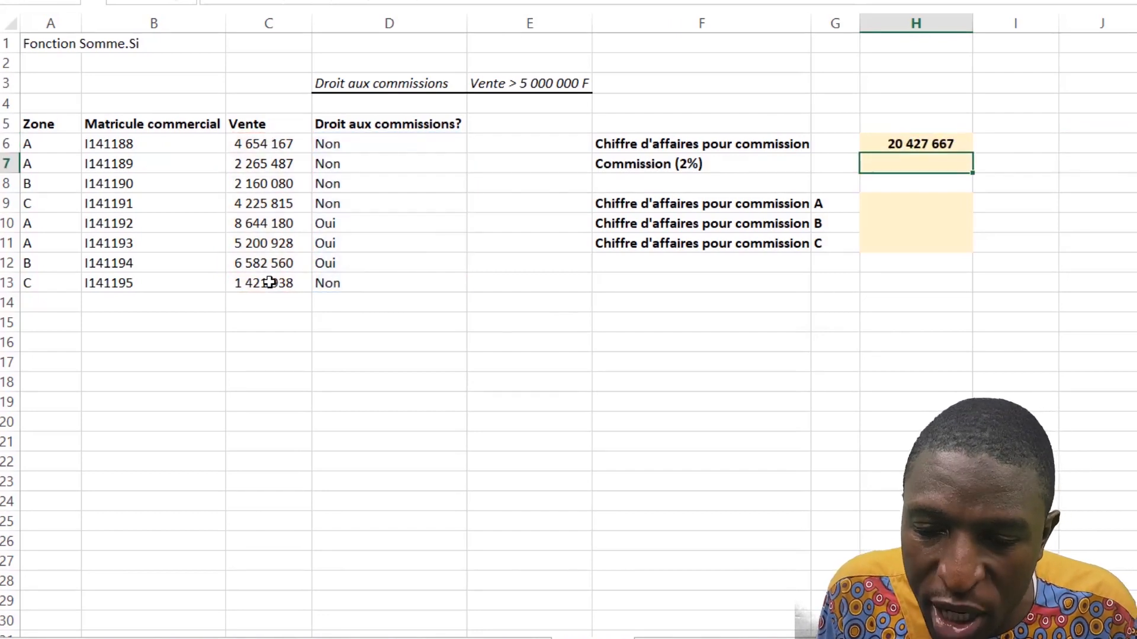
Calculate the 2% commission in H7 with the formula =H6*2%.
left_click(949, 145)
left_click(934, 161)
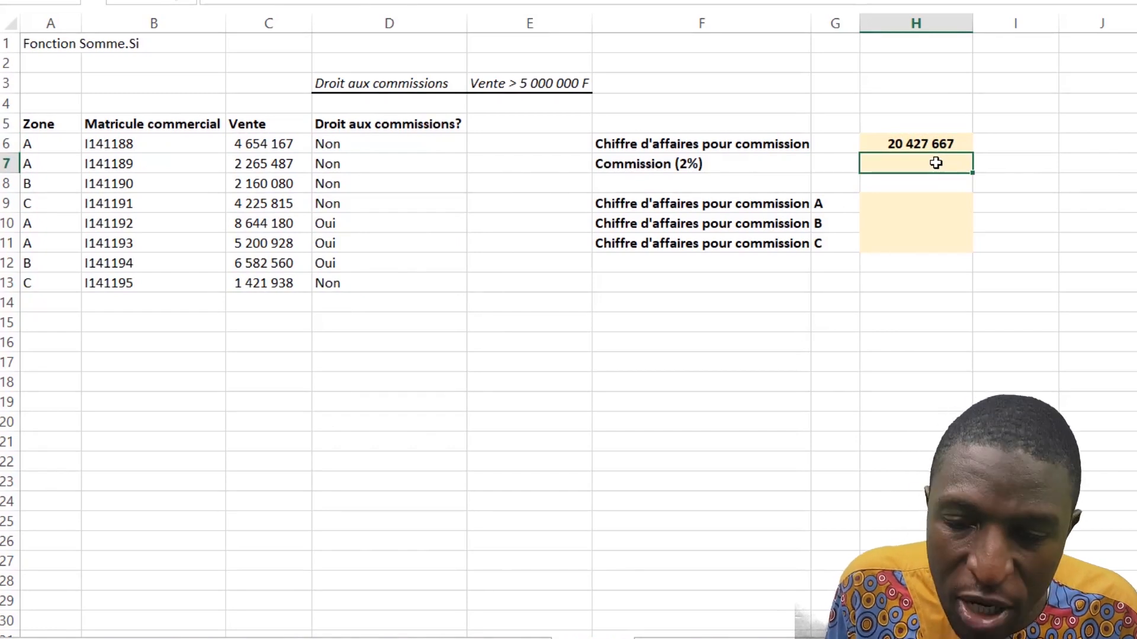
type("=")
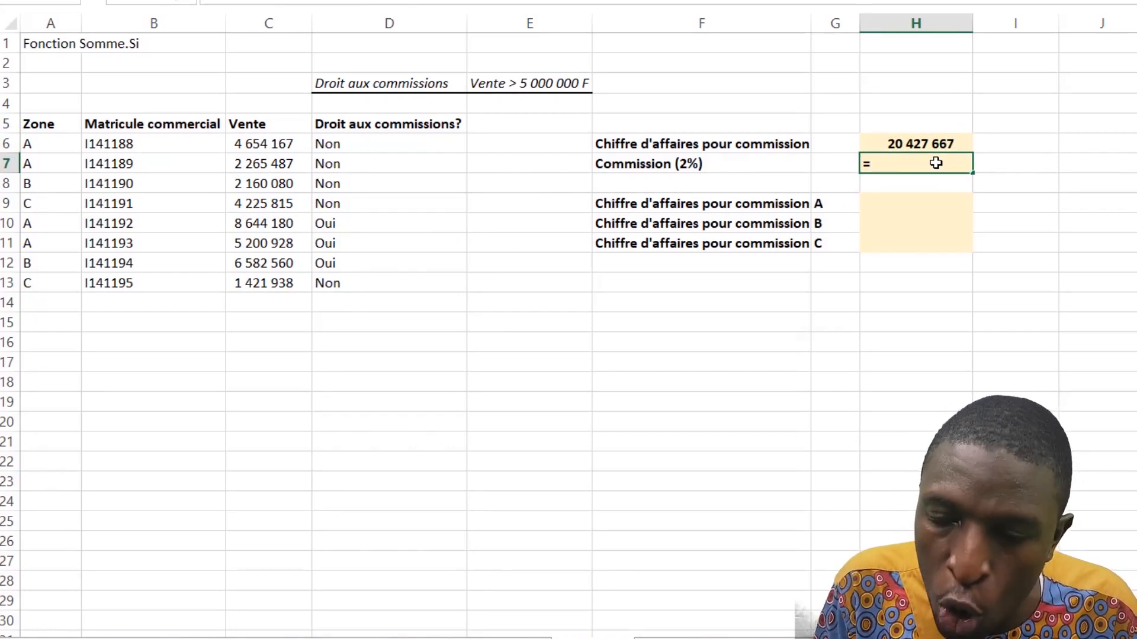
key("Up")
type("*")
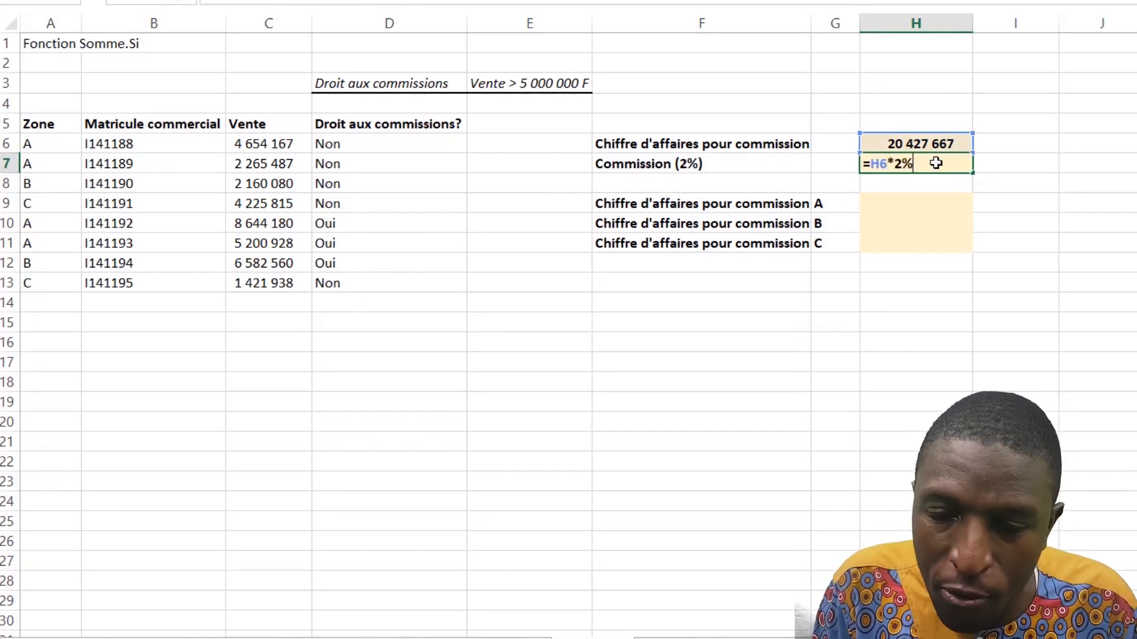
key("Return")
Examine the Droit aux commissions? and Zone columns alongside the zone labels A, B and C in G9:G11.
left_click(928, 208)
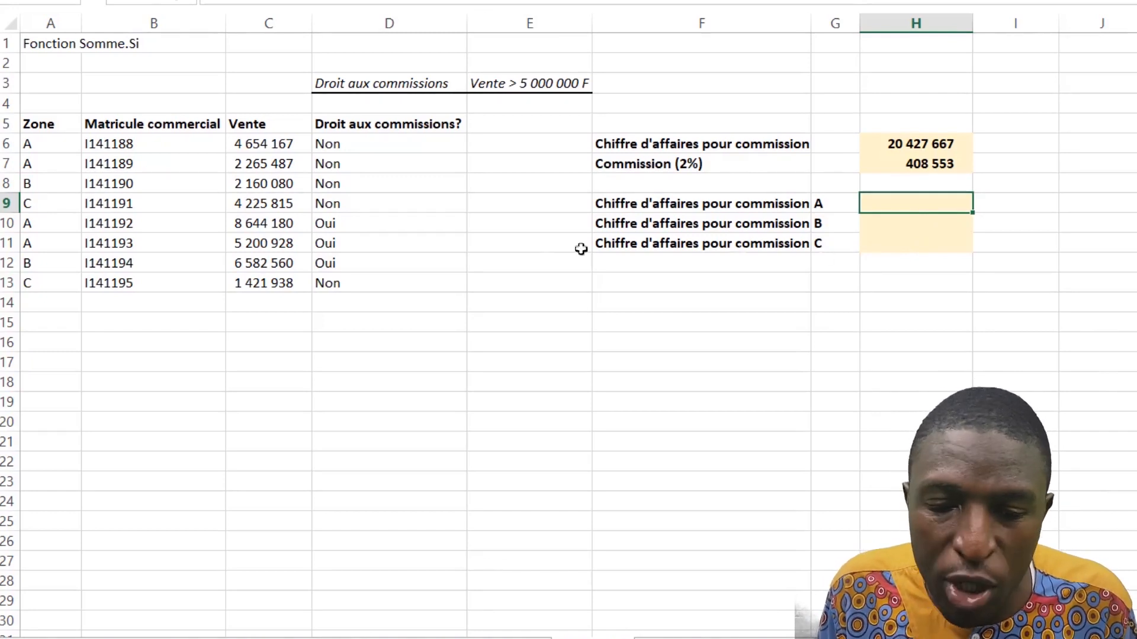
left_click_drag(414, 124, 392, 279)
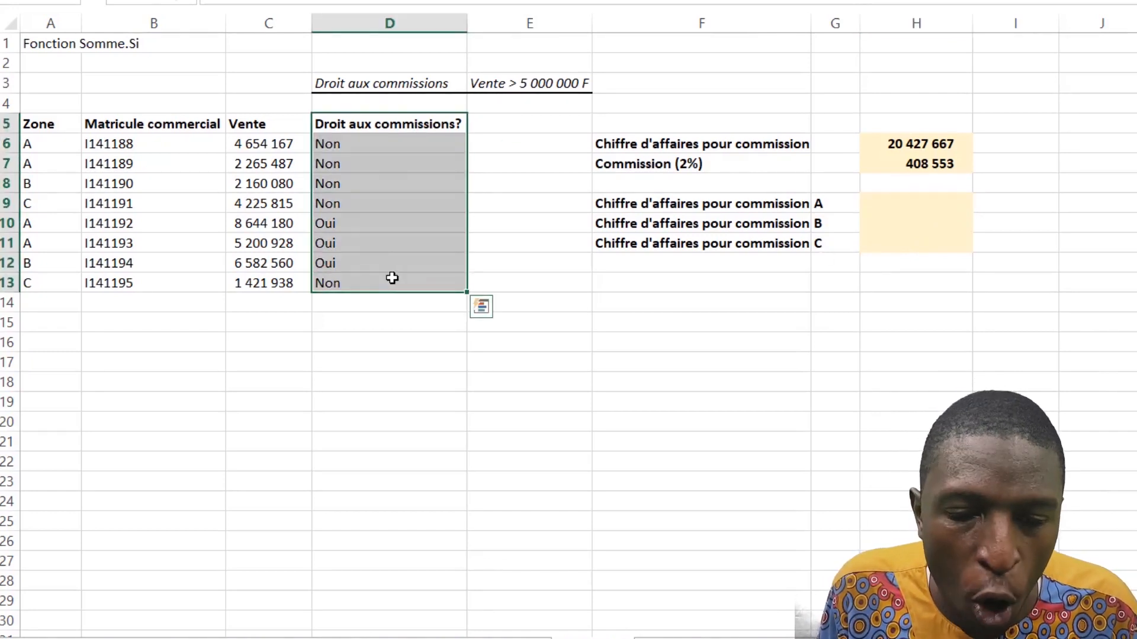
left_click_drag(39, 125, 14, 300)
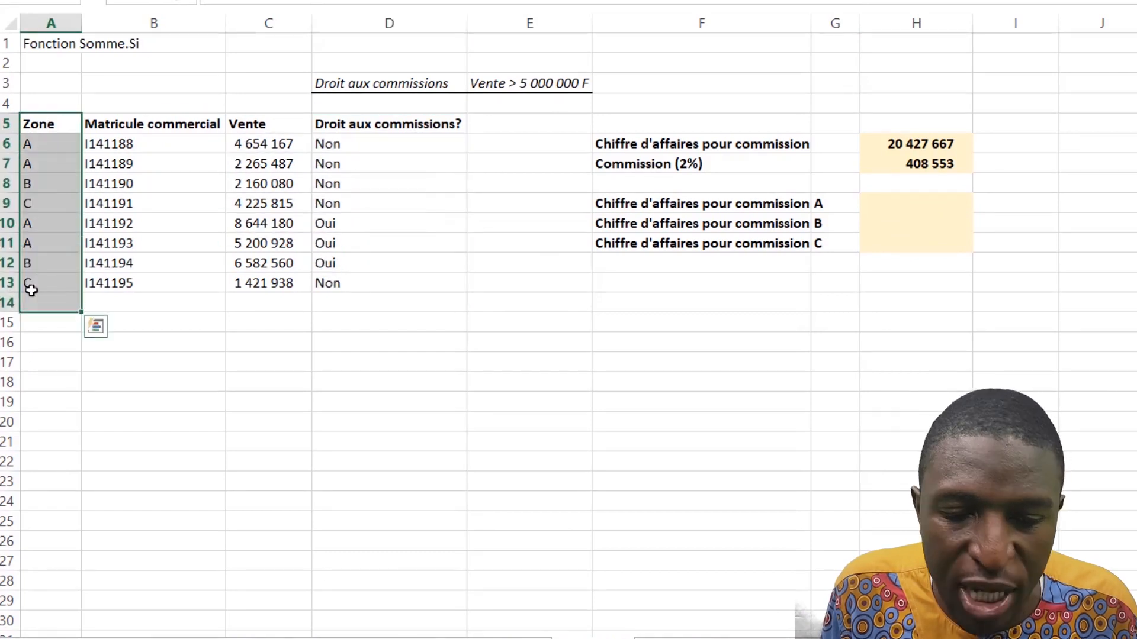
left_click(842, 205)
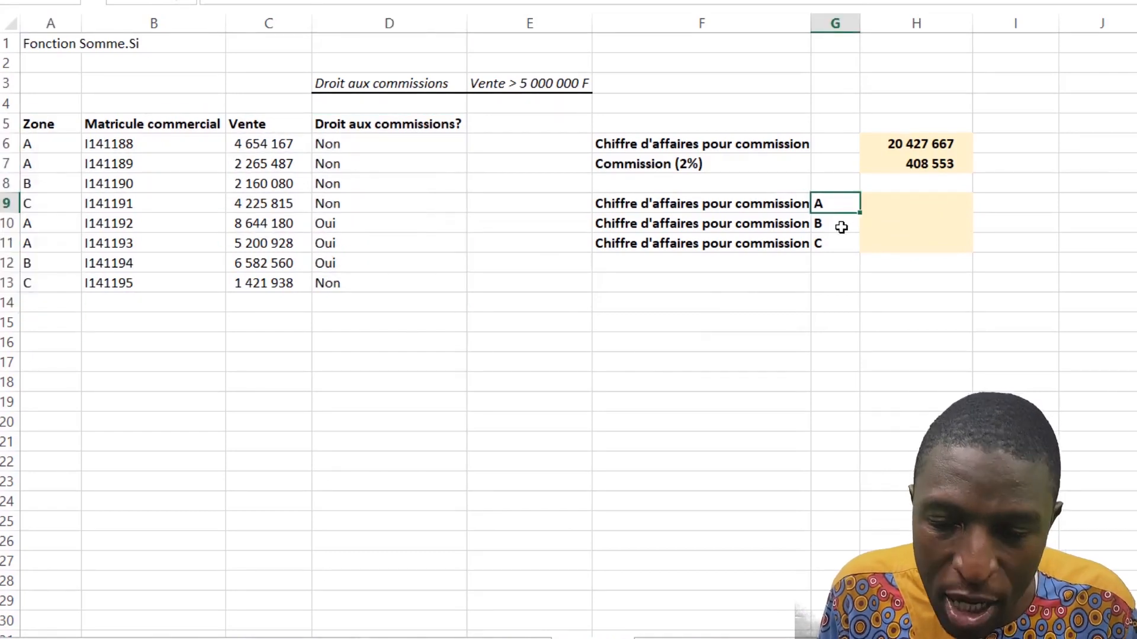
left_click(842, 227)
left_click(837, 243)
left_click(837, 209)
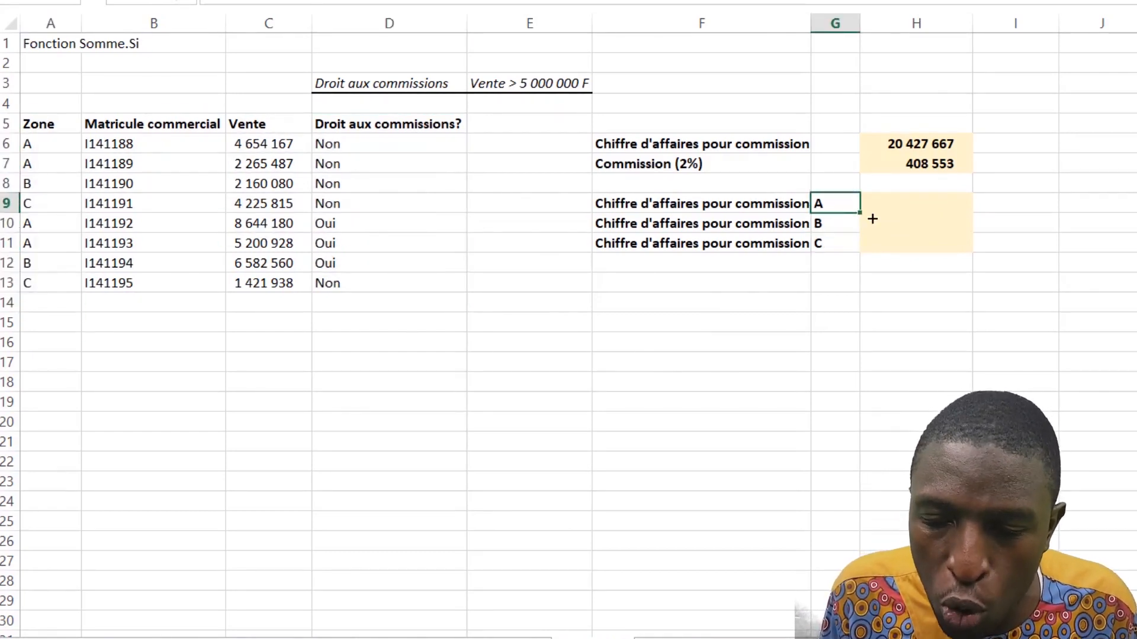
Start a SOMME.SI.ENS formula in H9 with sum range $C$6:$C$13 and the criterion "Oui" on $D$6:$D$13.
left_click(908, 208)
type("=som")
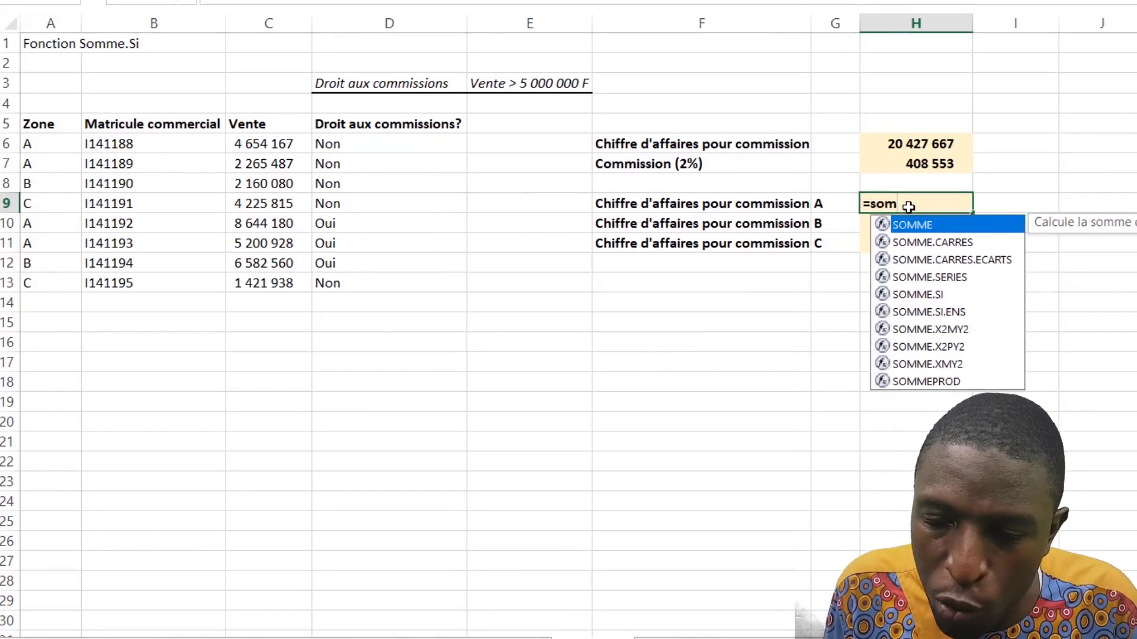
double_click(931, 312)
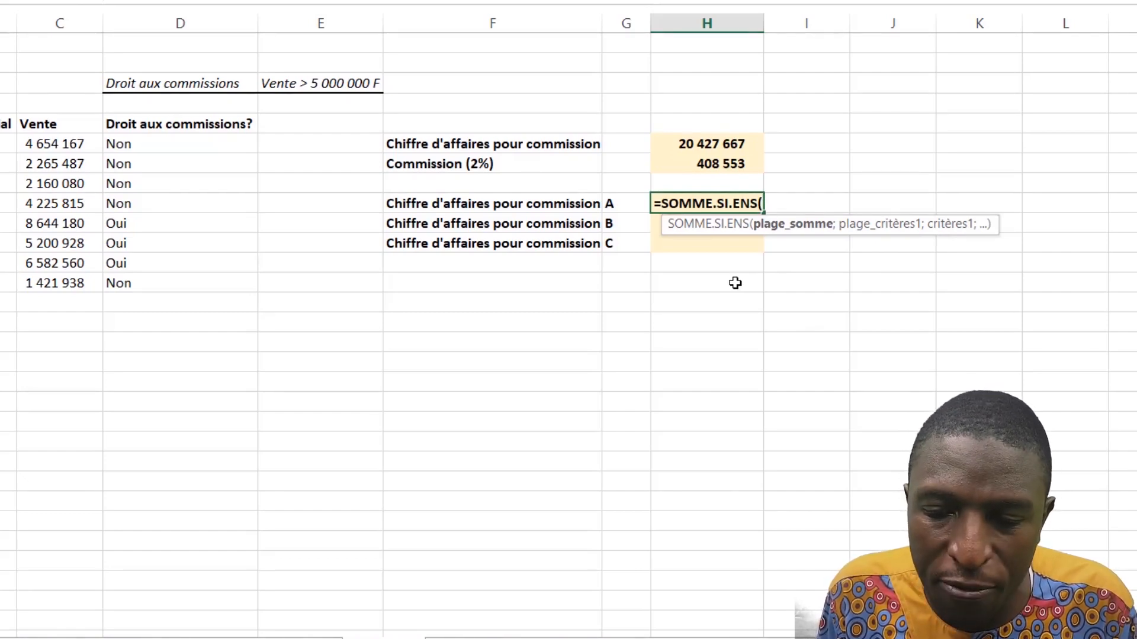
left_click_drag(277, 144, 273, 277)
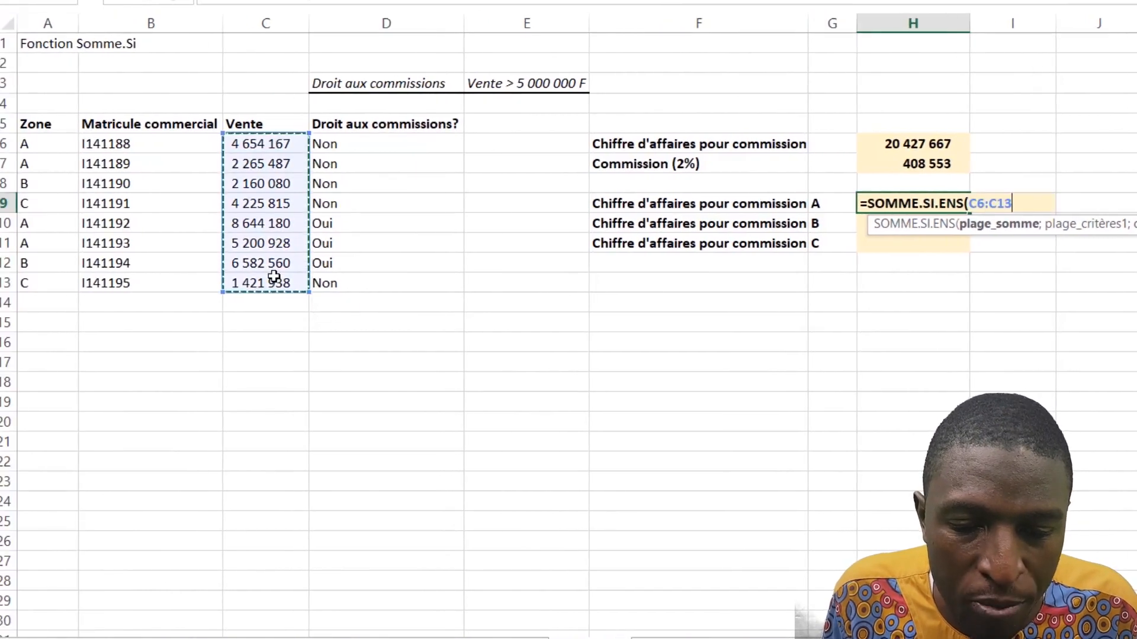
key("F4")
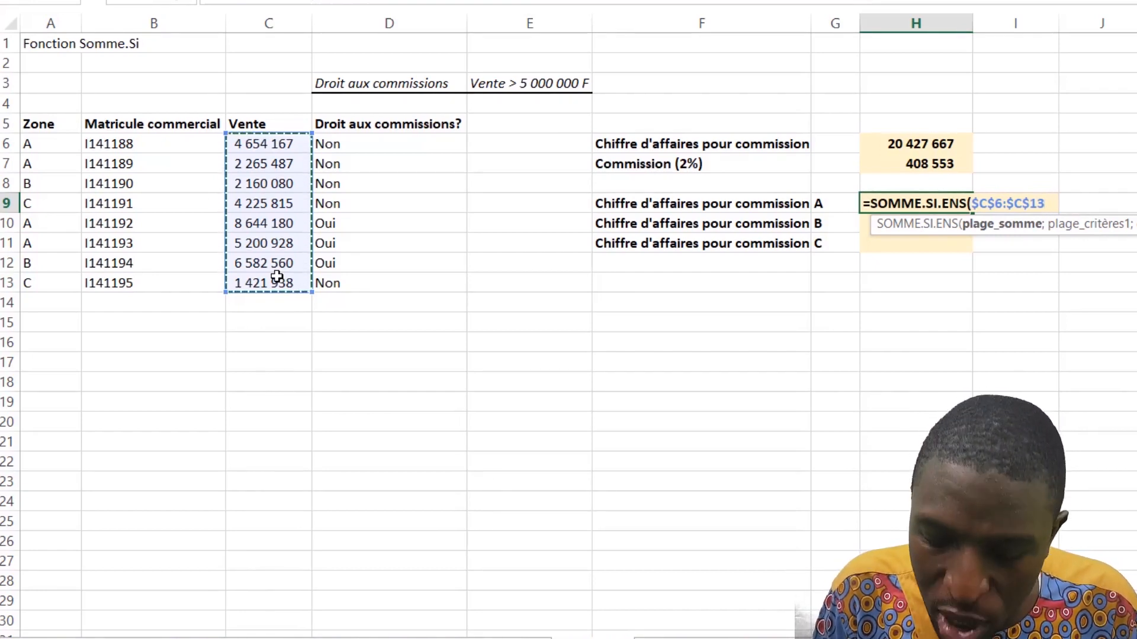
type(";")
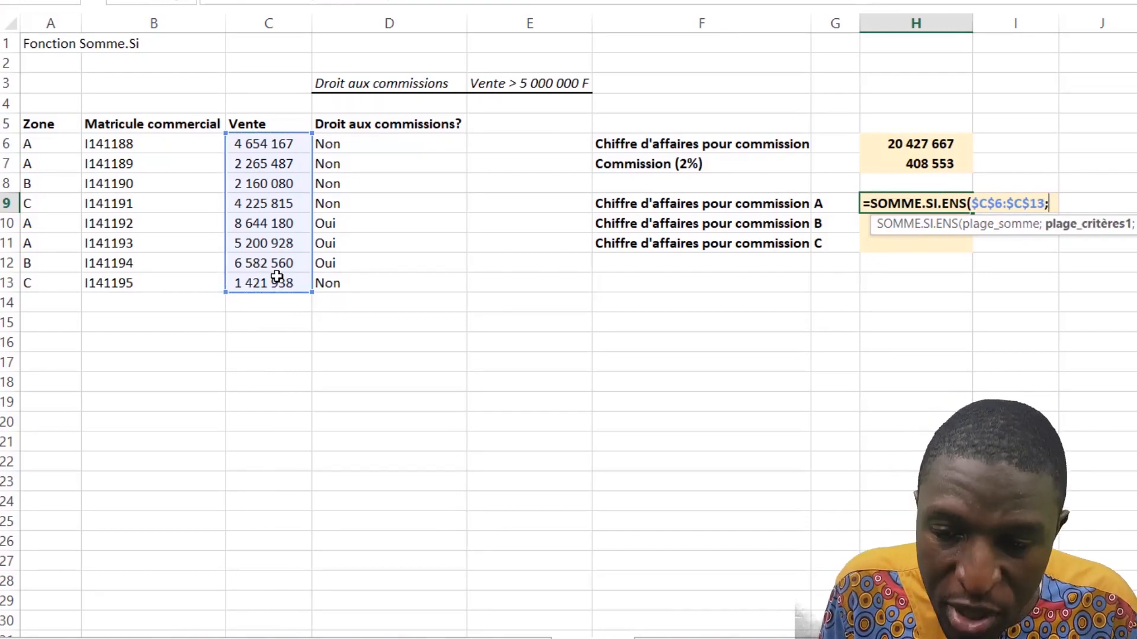
left_click_drag(386, 153, 385, 279)
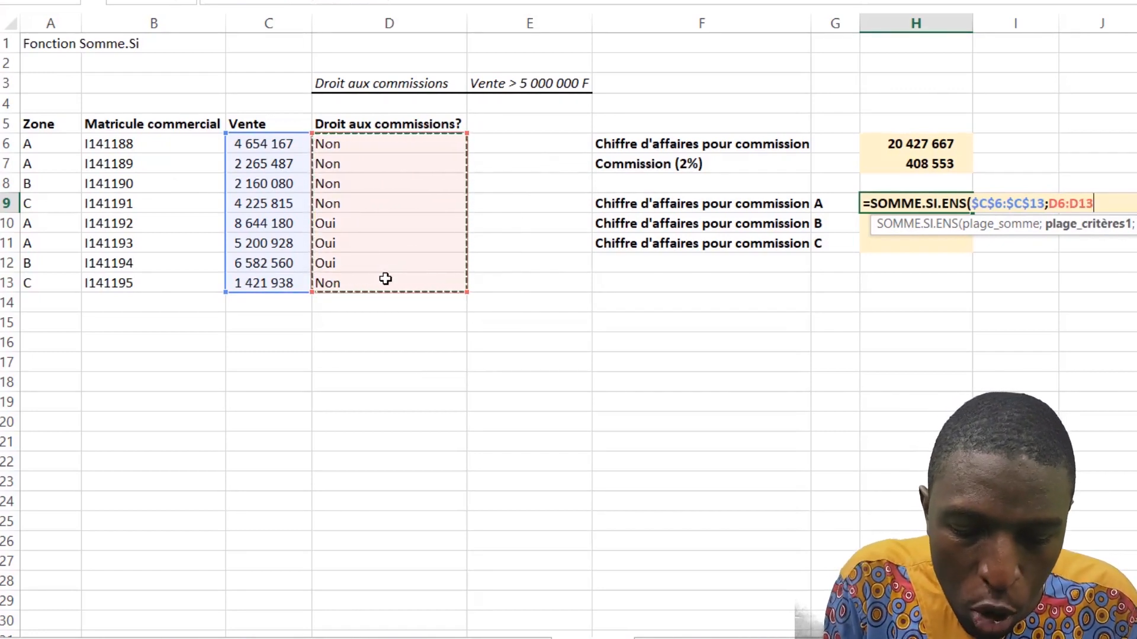
key("F4")
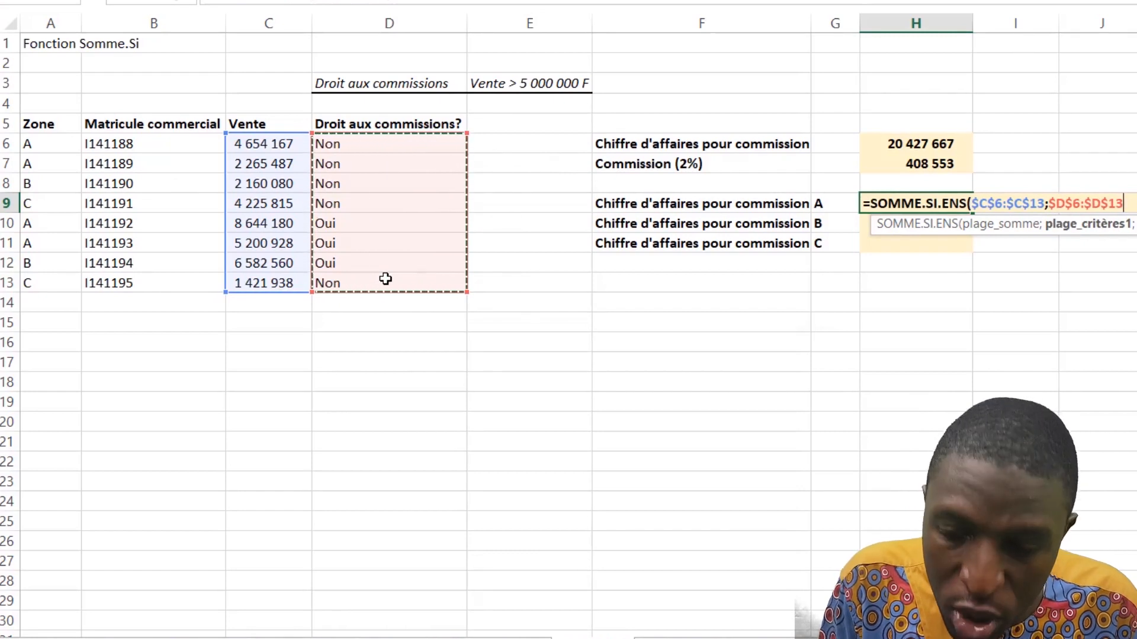
type(";\"Oui\";")
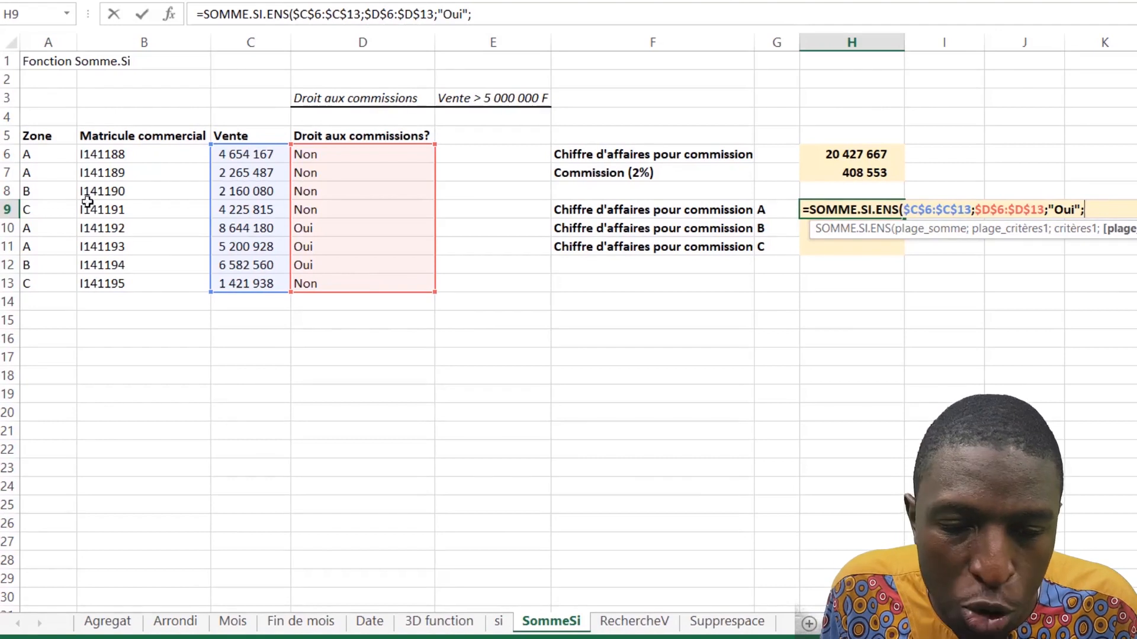
Complete the H9 formula with $A$6:$A$13 as the second criteria range and G9 as its criterion.
left_click_drag(43, 154, 40, 279)
key("F4")
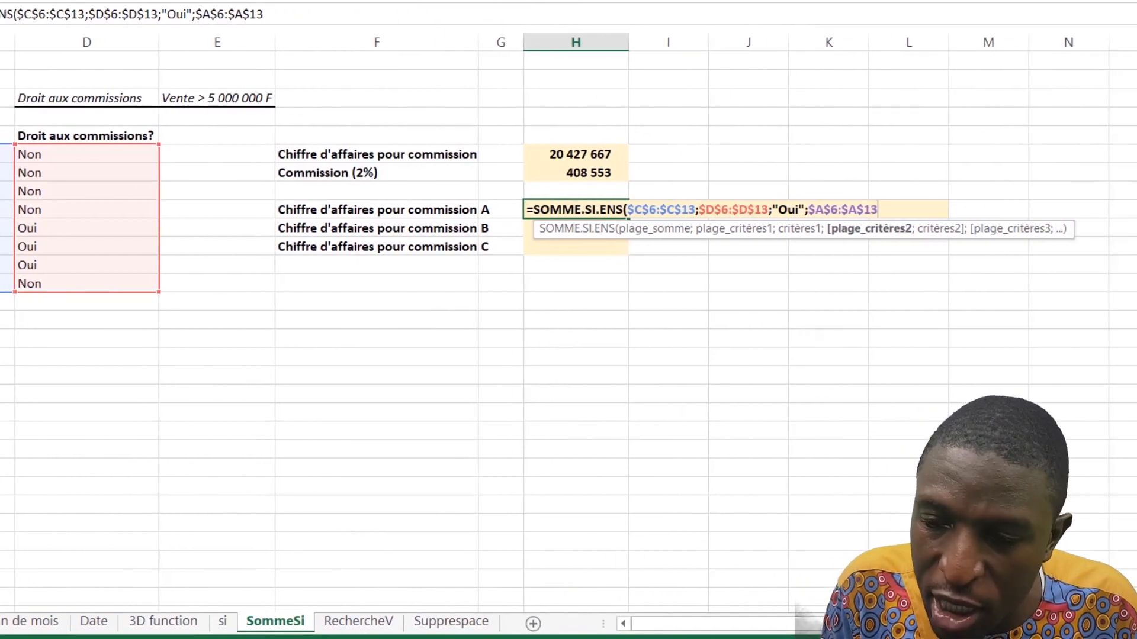
type(";")
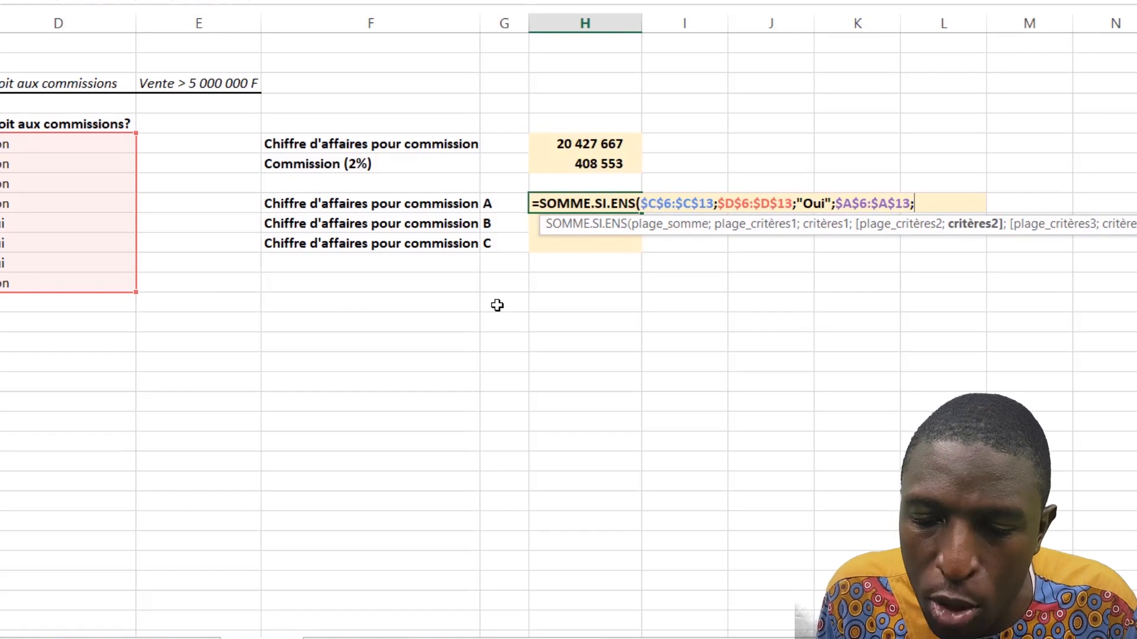
left_click(510, 208)
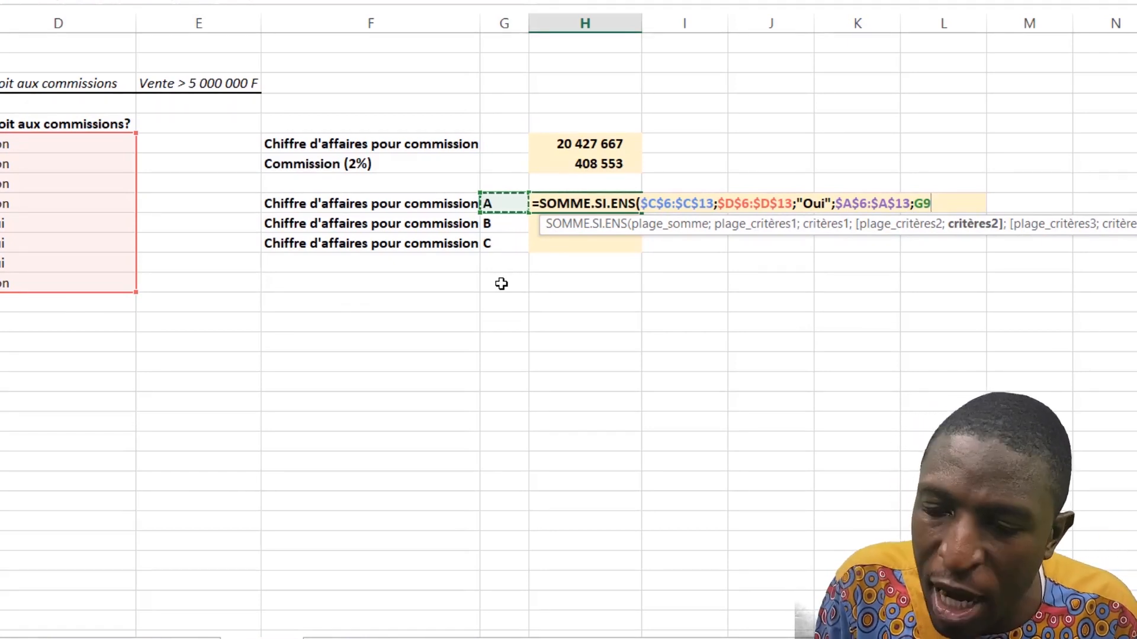
type(")")
key("Return")
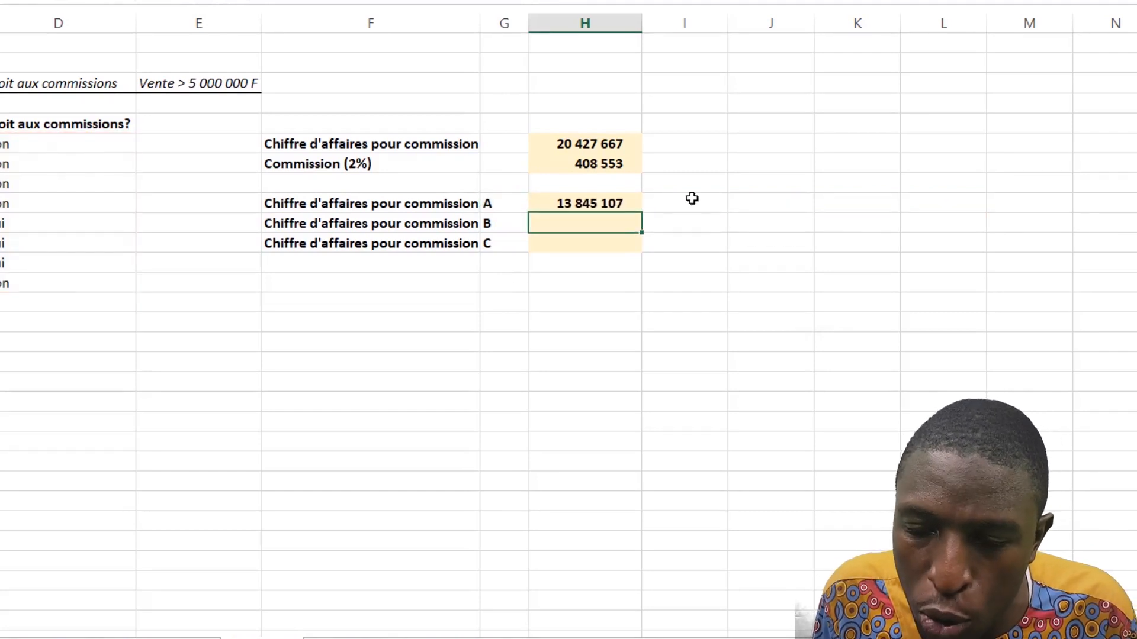
Copy the H9 formula down through H11 and compare the zone amounts with the overall commissionable sales in H6.
left_click(621, 203)
left_click_drag(645, 213, 647, 250)
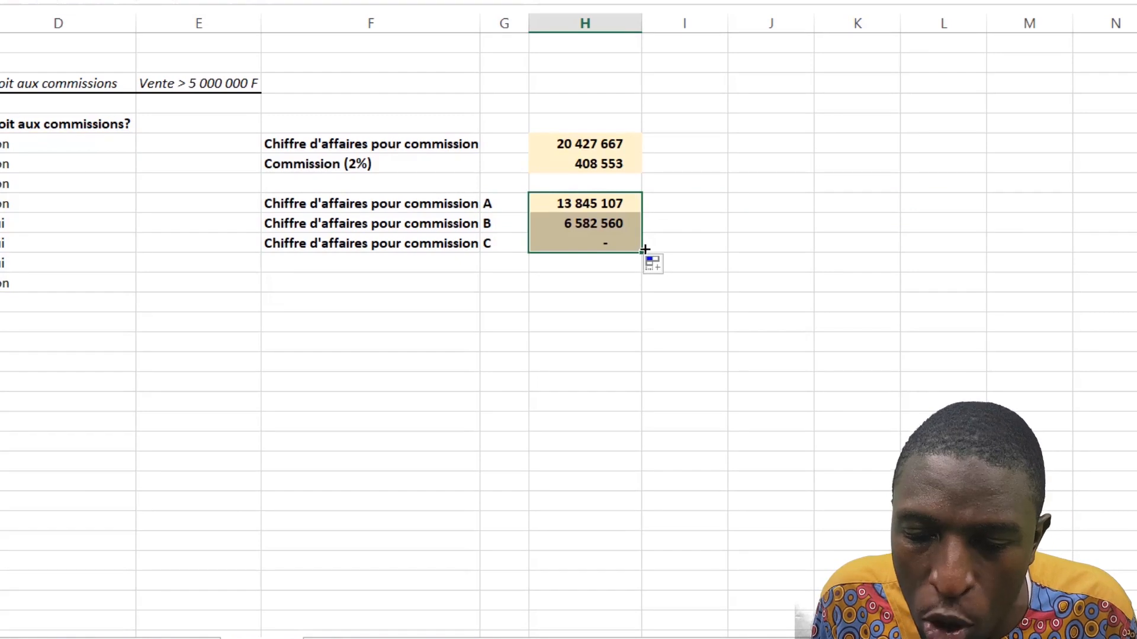
left_click(522, 245)
left_click(564, 246)
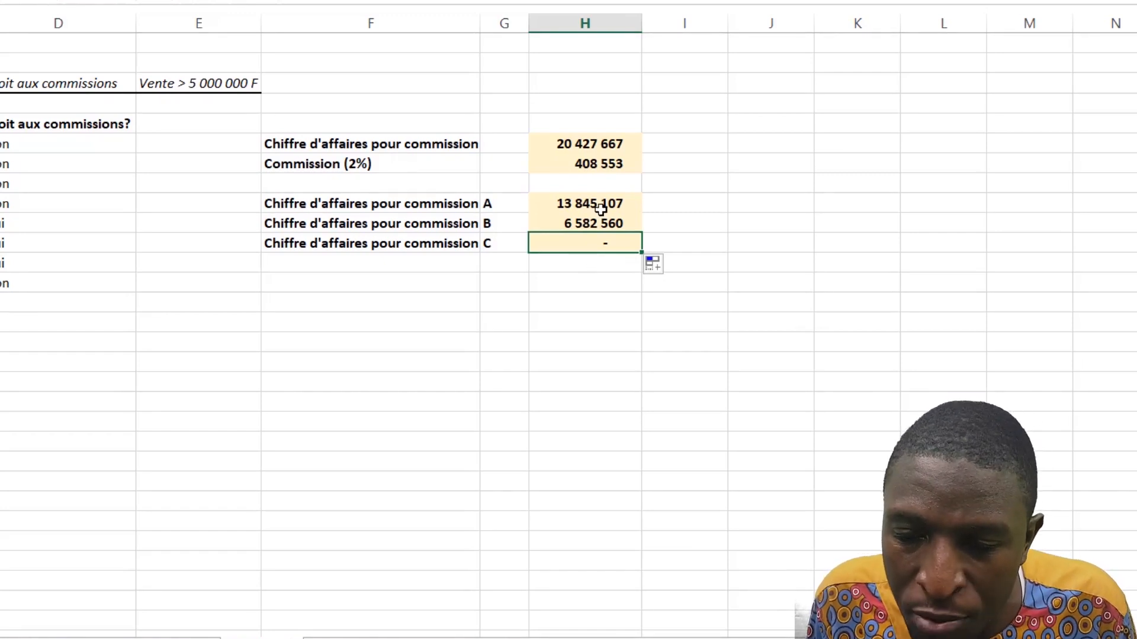
left_click_drag(598, 204, 604, 244)
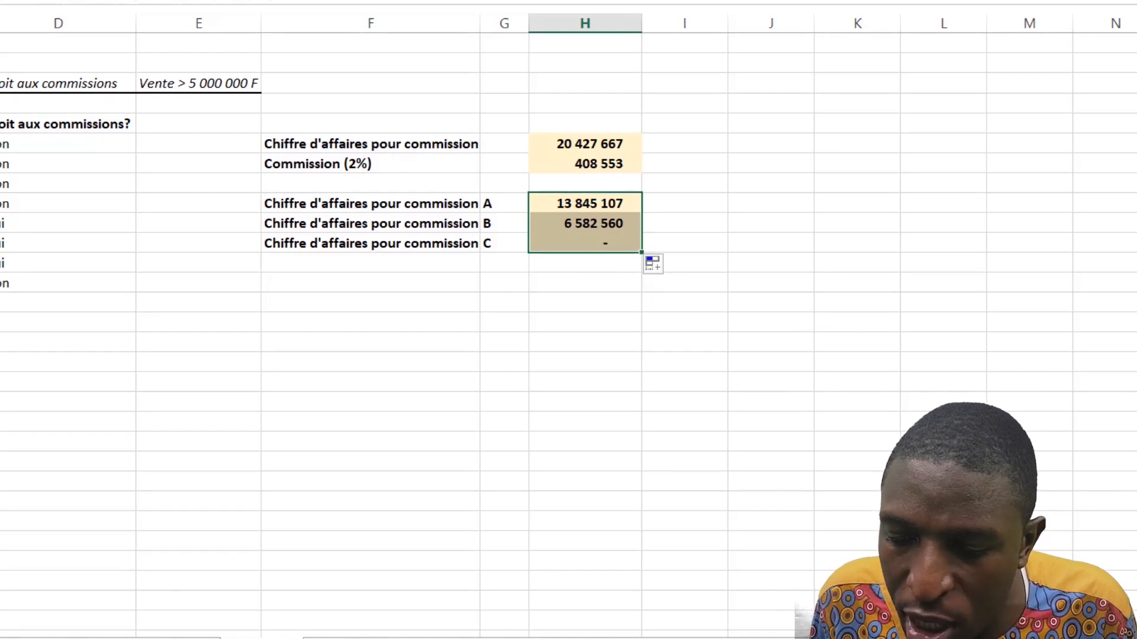
left_click(589, 148)
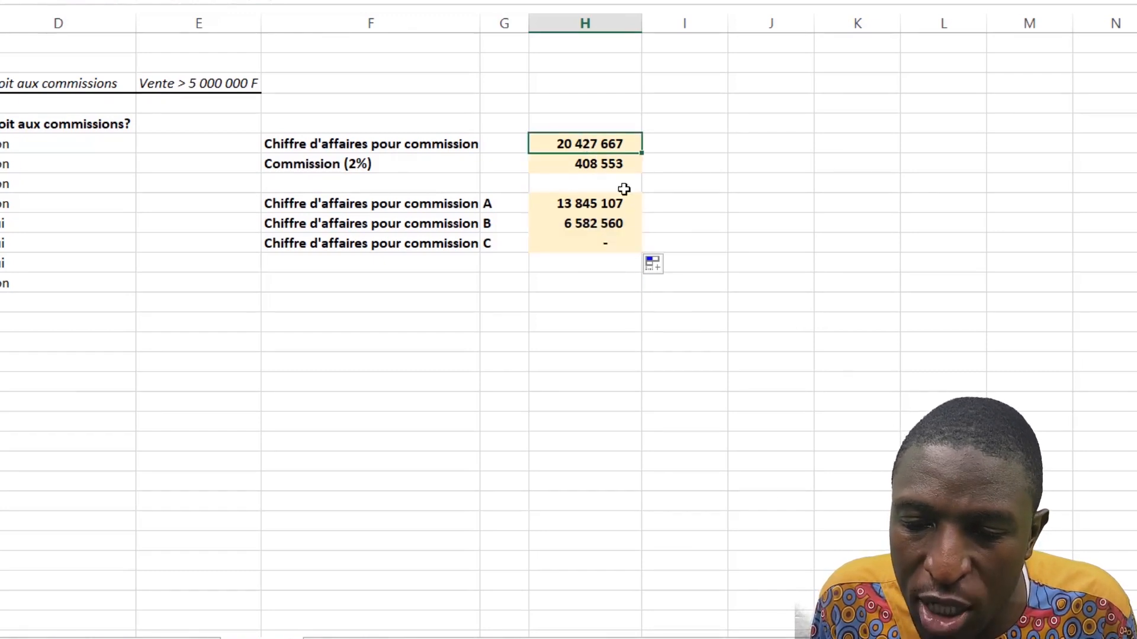
left_click(609, 241)
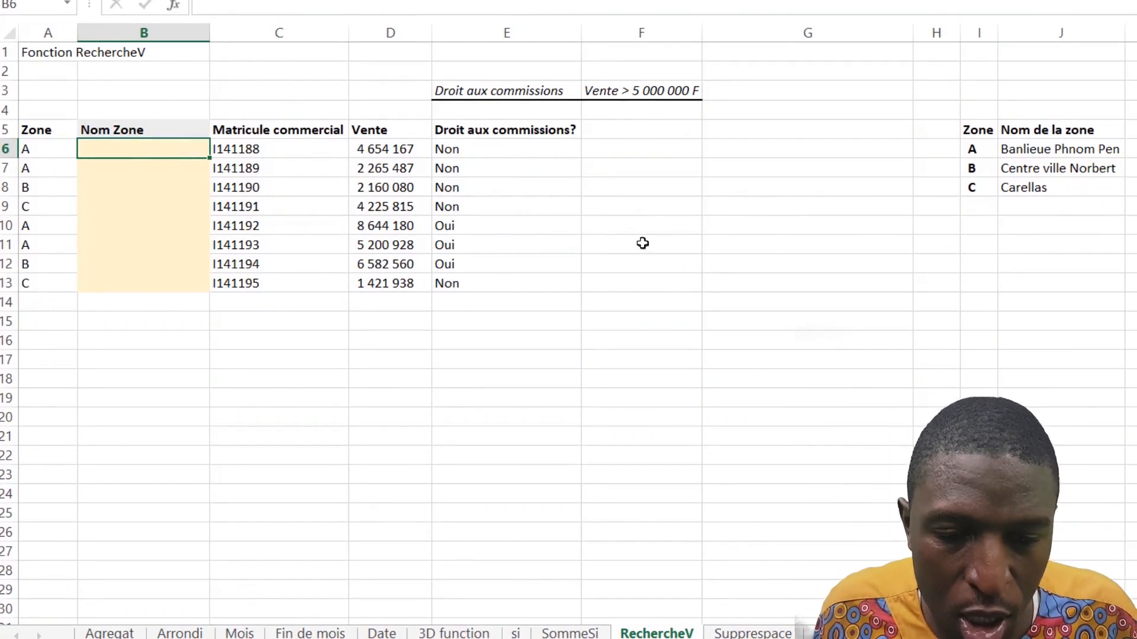
Examine the sales table's columns and the zone name table in I5:J8 on the RechercheV sheet.
left_click_drag(313, 156, 292, 282)
left_click_drag(385, 129, 393, 285)
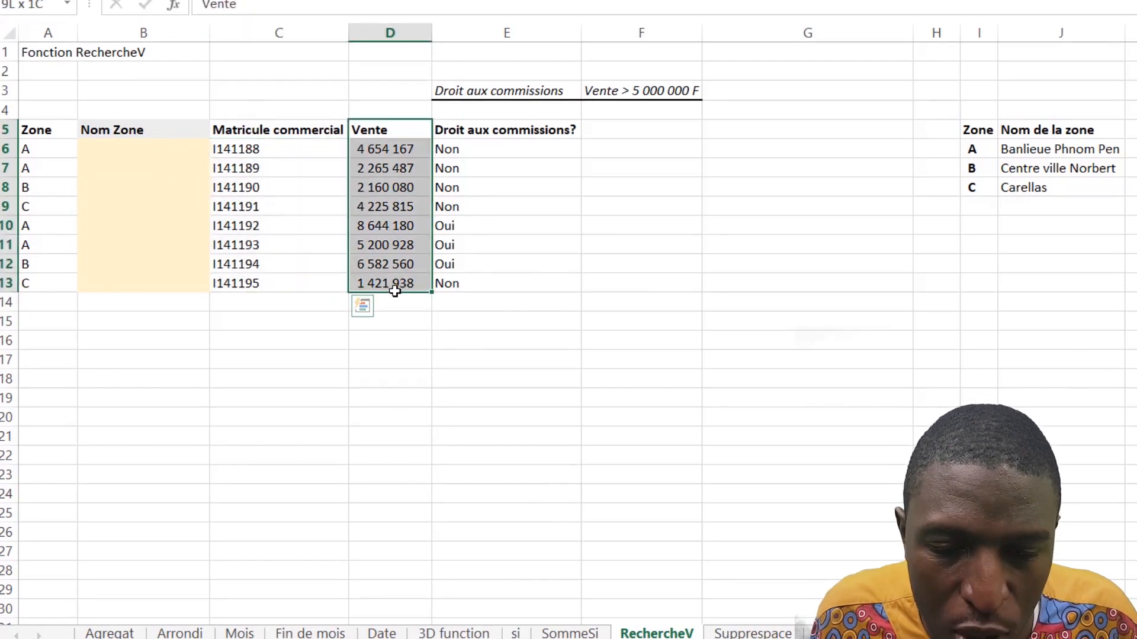
left_click_drag(474, 130, 492, 290)
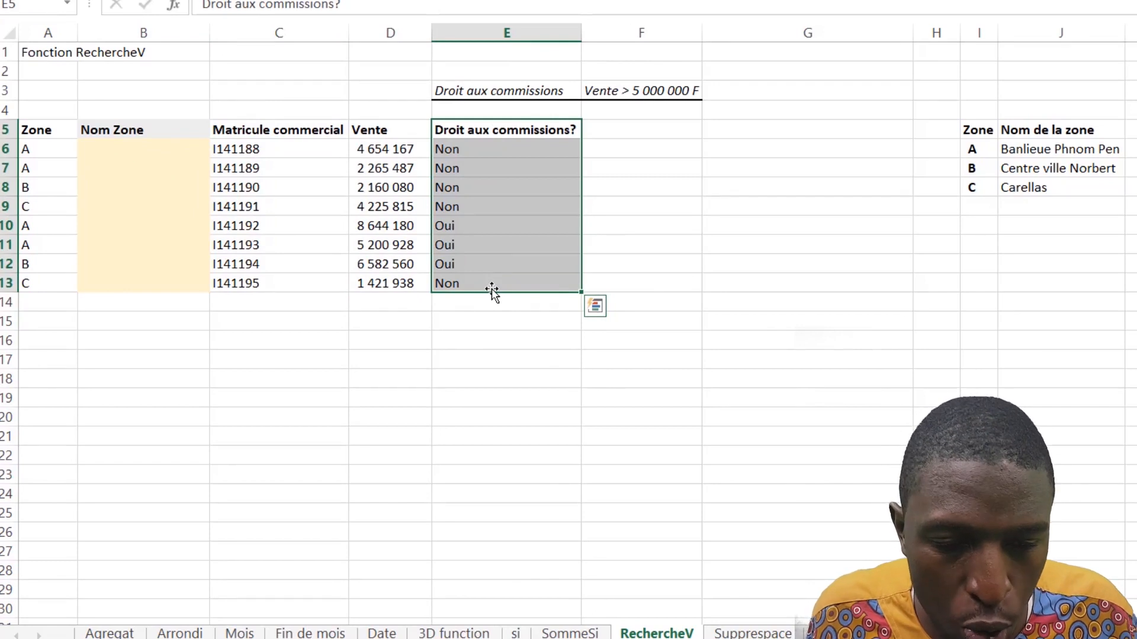
left_click(128, 153)
left_click_drag(54, 149, 40, 283)
left_click(136, 153)
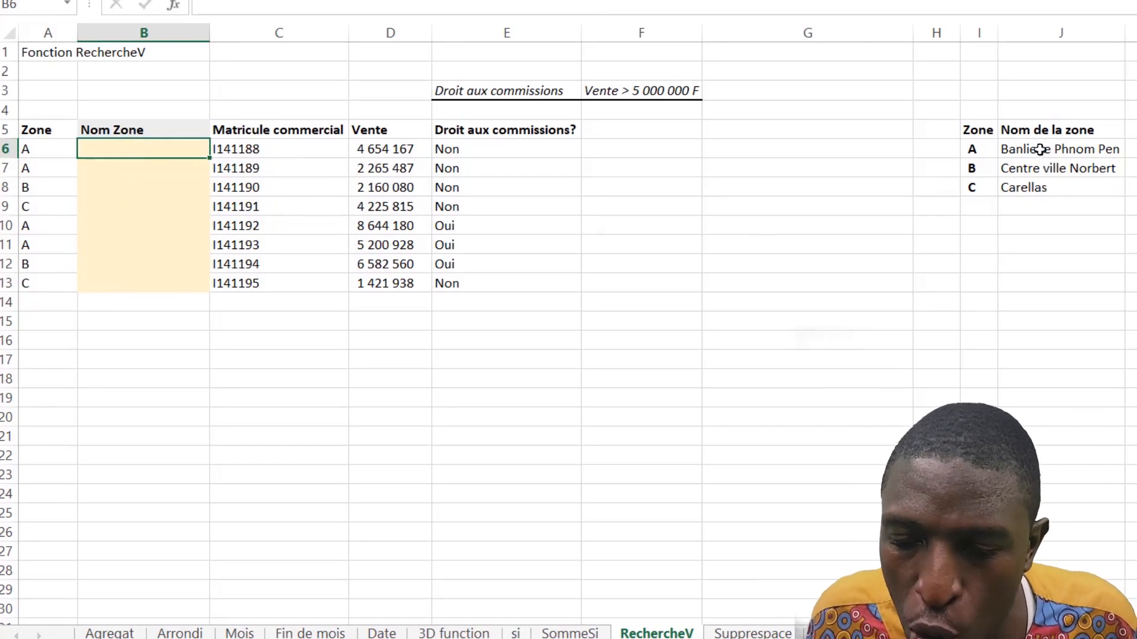
left_click_drag(966, 130, 1046, 191)
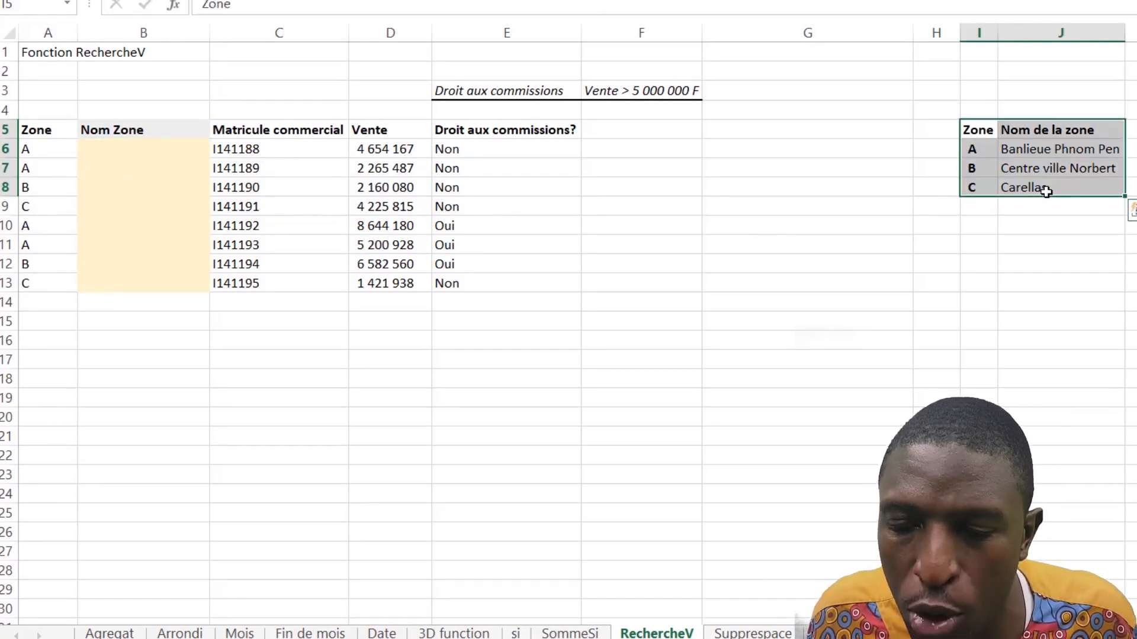
left_click(982, 146)
Start a RECHERCHEV formula in B6 with A6 as the lookup value and the absolute range $I$5:$J$8 as the table.
left_click(174, 151)
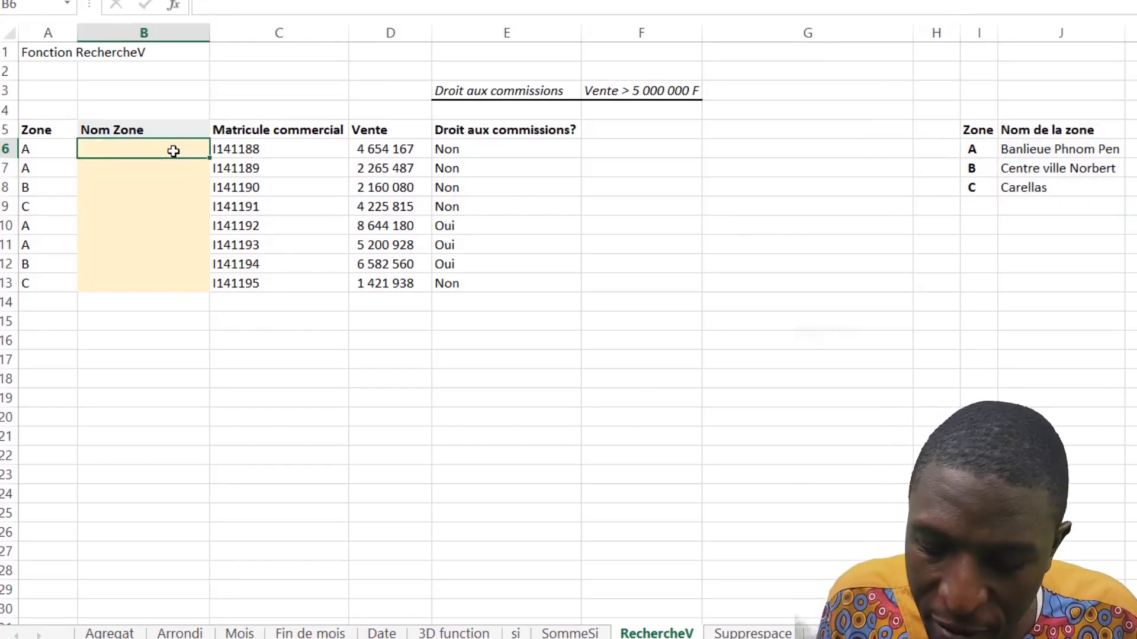
type("=rech")
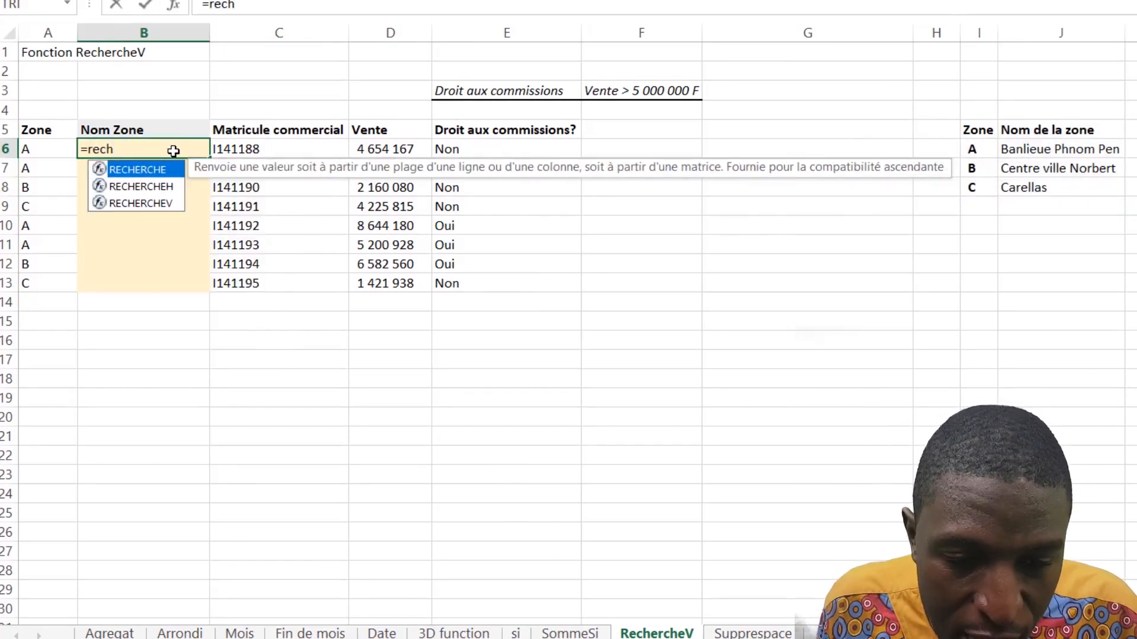
double_click(148, 200)
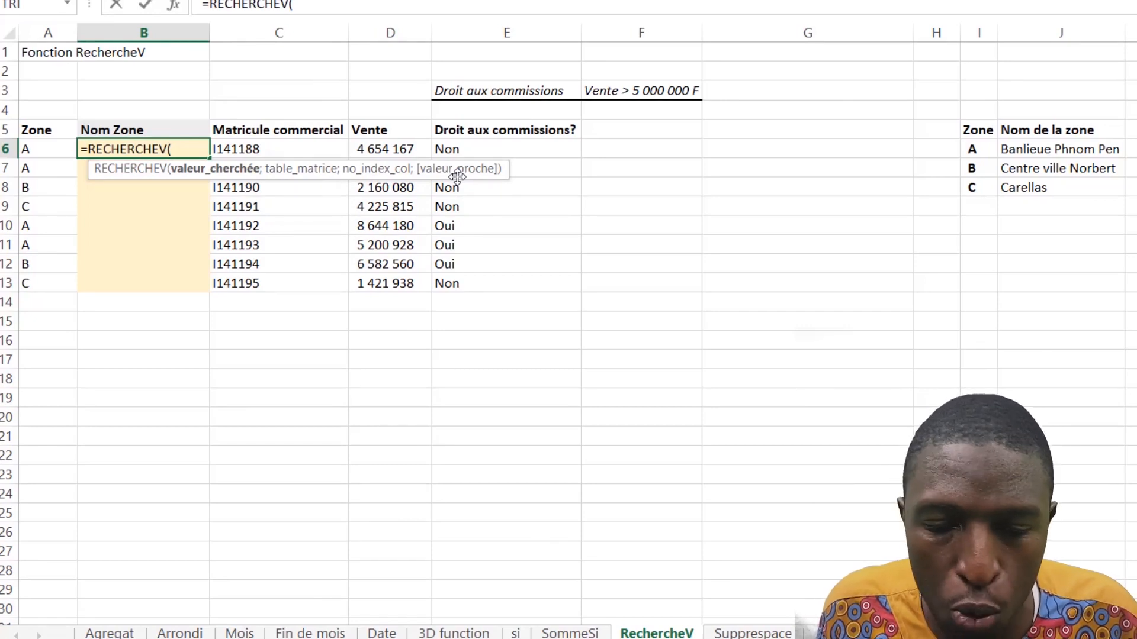
left_click(27, 150)
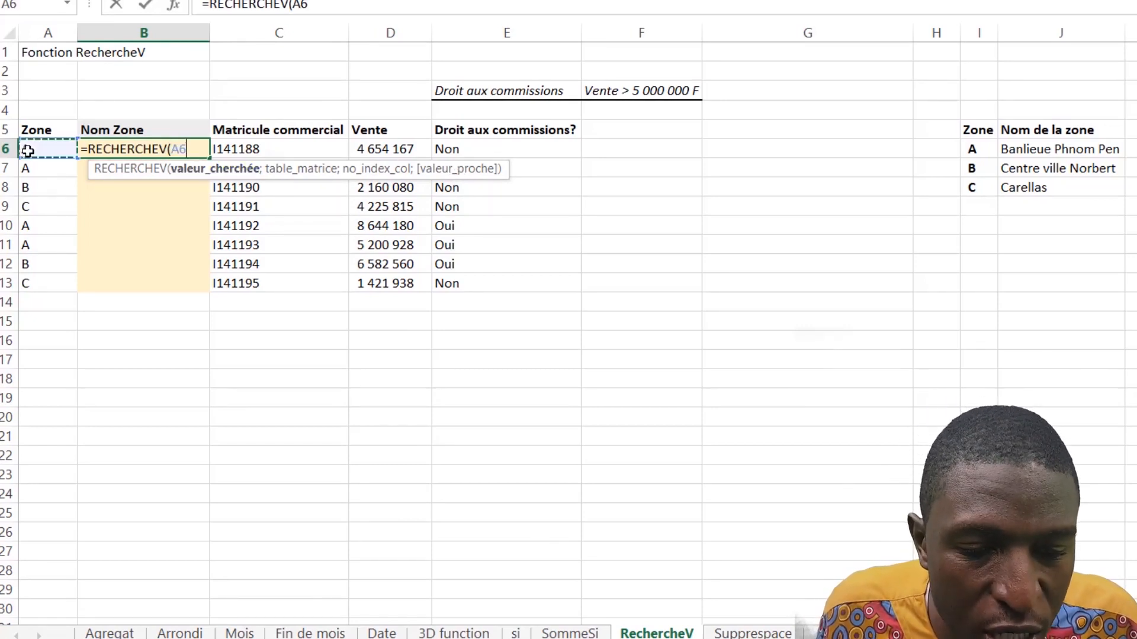
type(";")
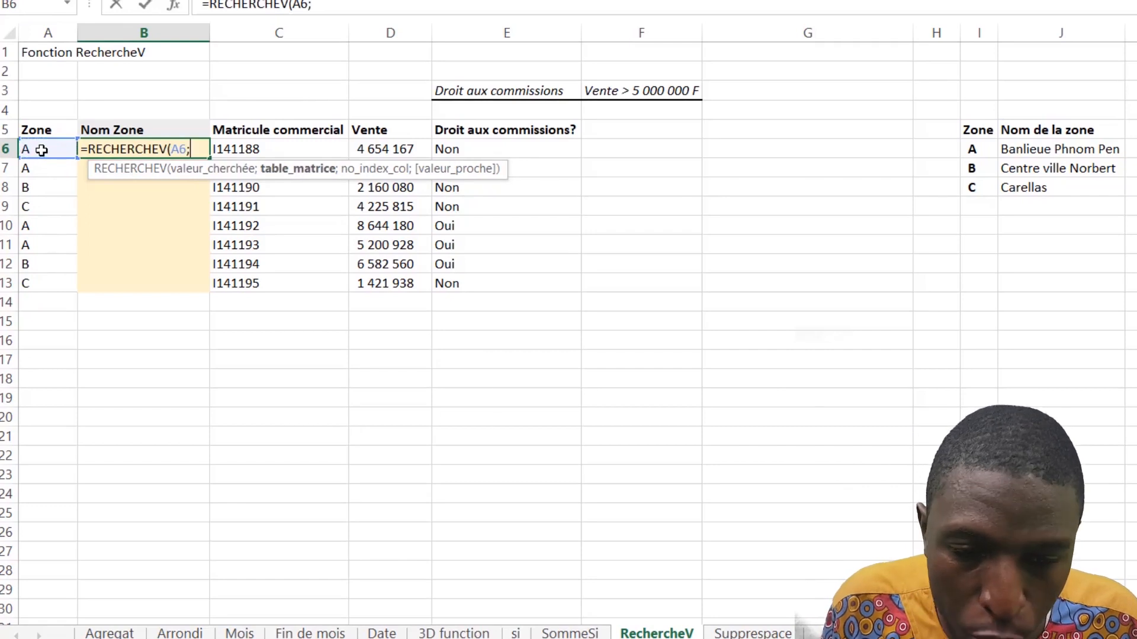
left_click_drag(972, 131, 1065, 187)
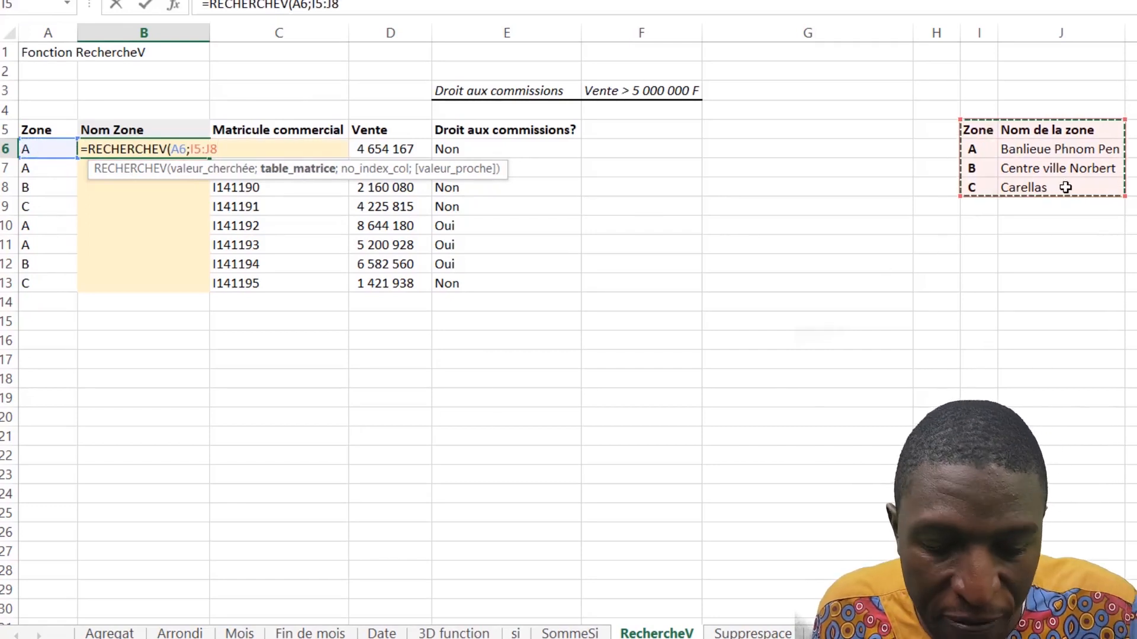
key("F4")
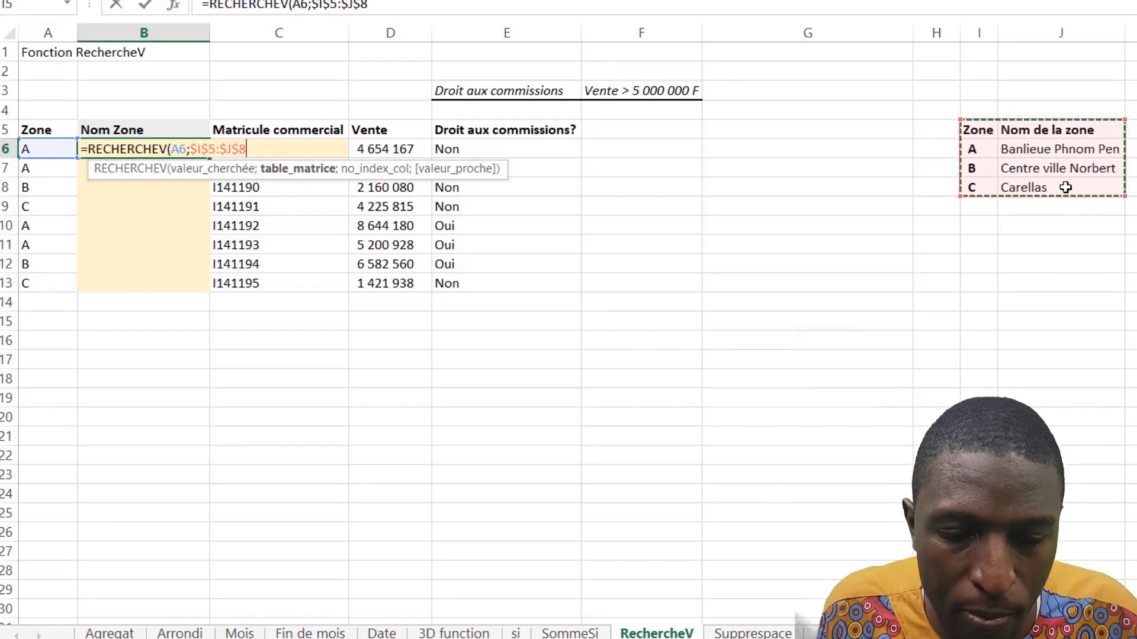
Complete the B6 formula with column index 2 and exact match FAUX, and copy it down through B13.
type(";2")
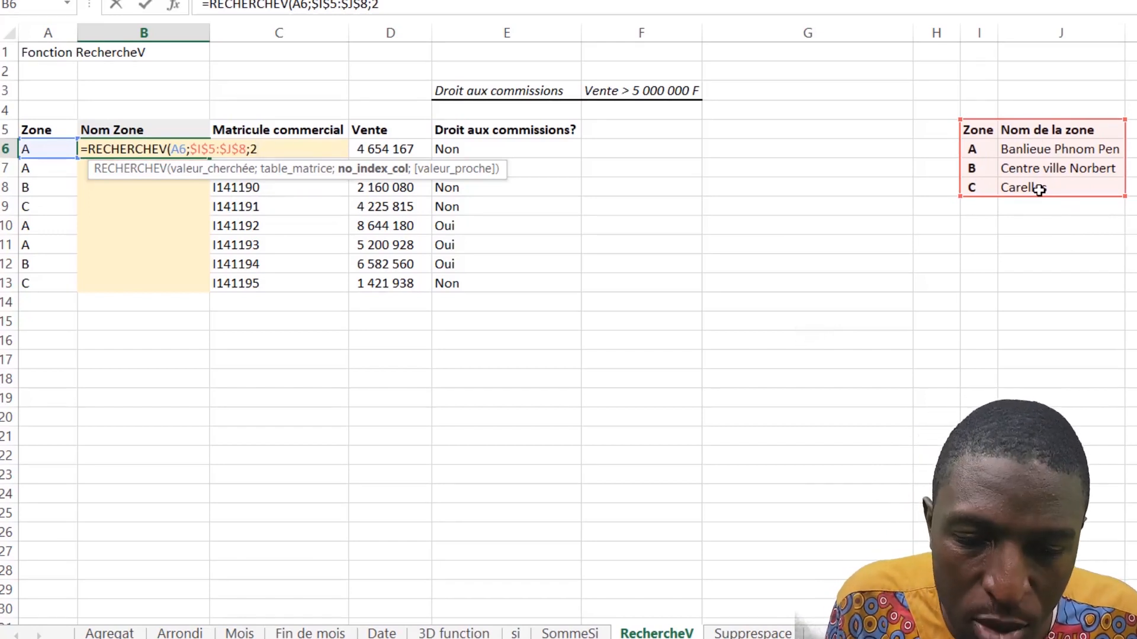
type(";")
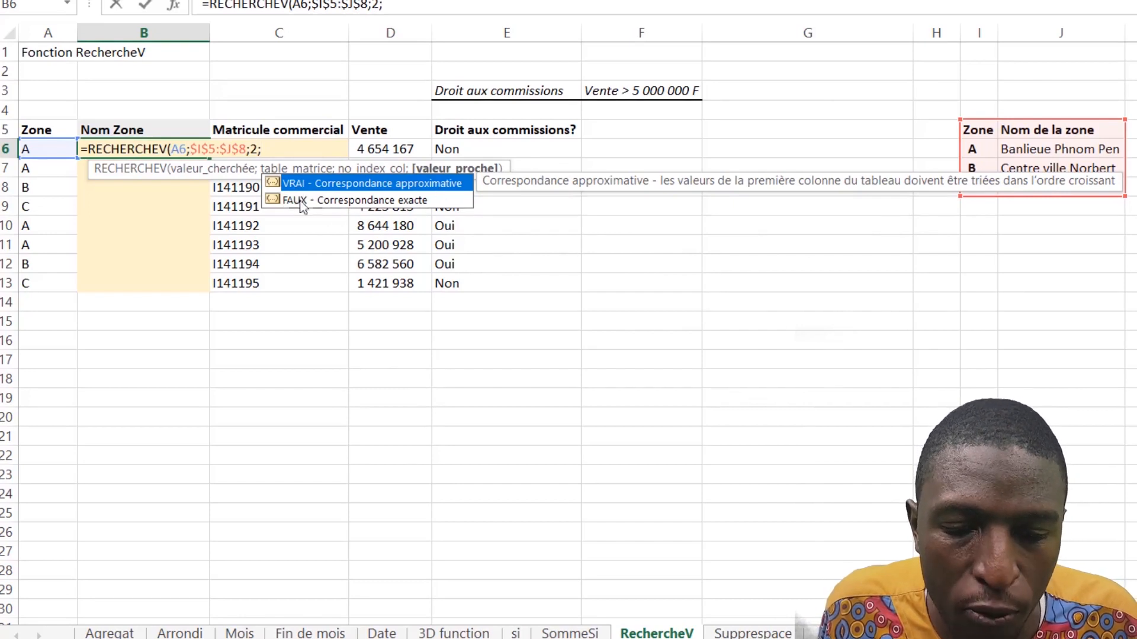
type("fau")
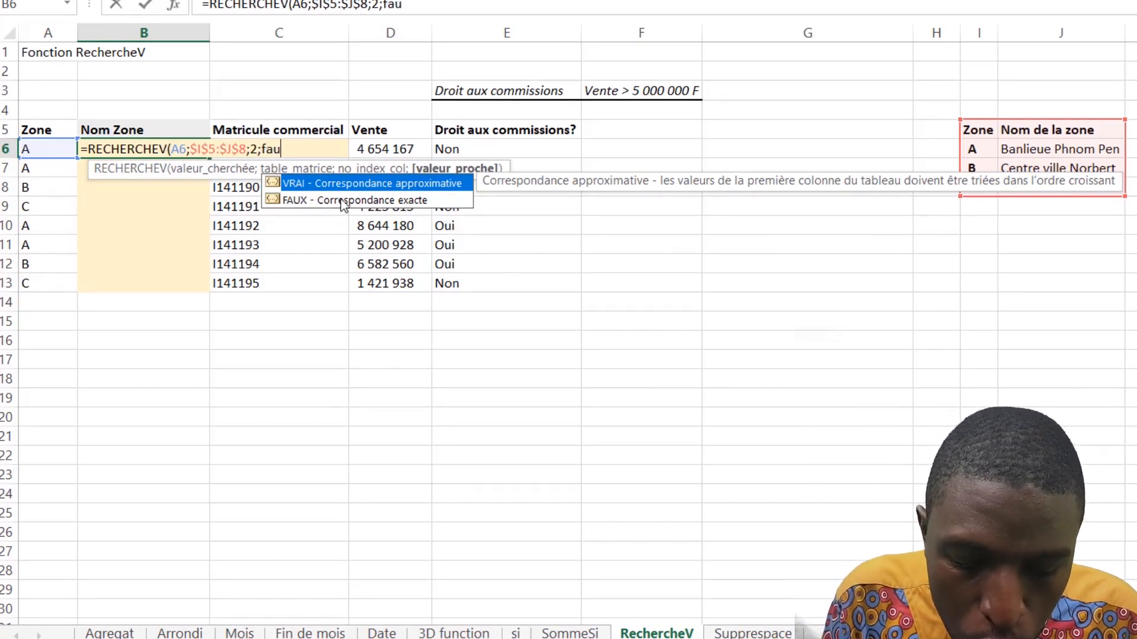
type("x")
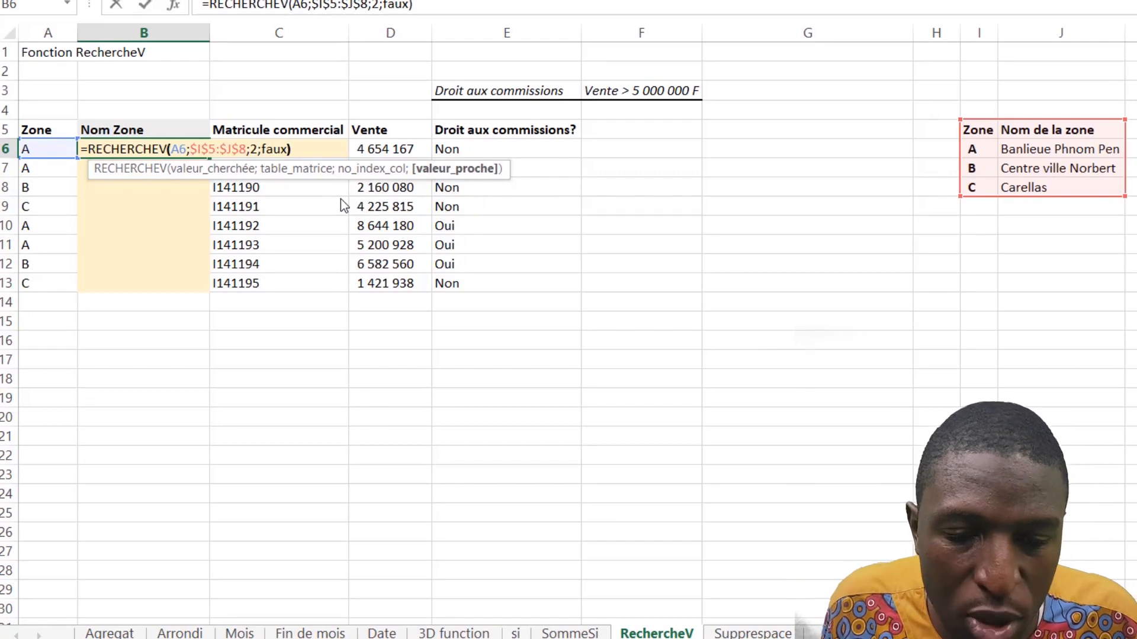
type(")")
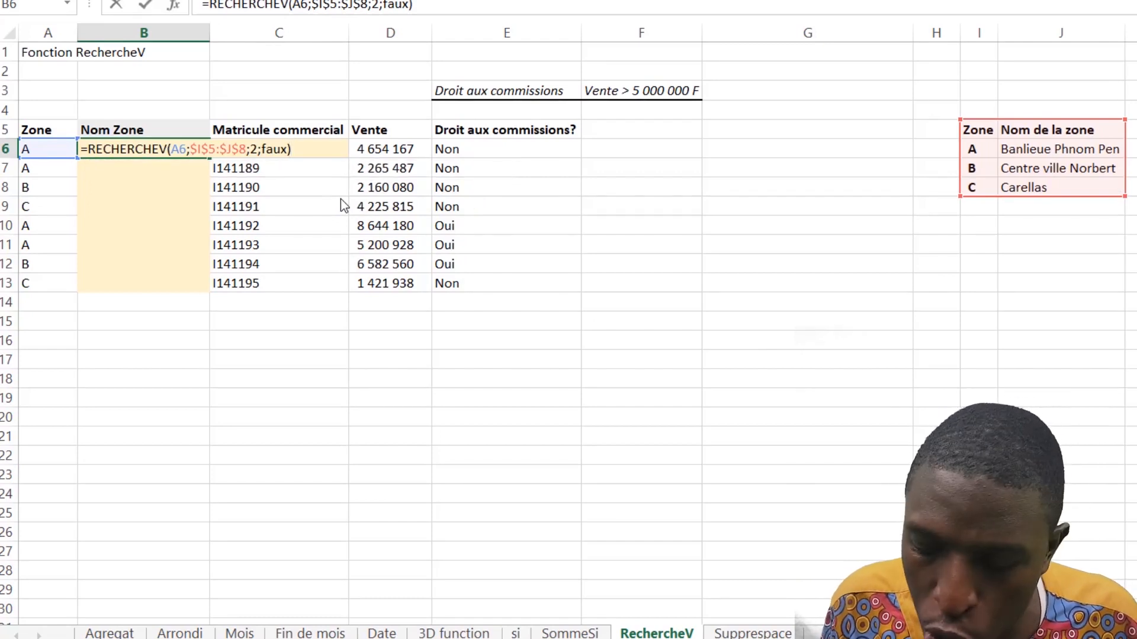
key("Return")
left_click(177, 148)
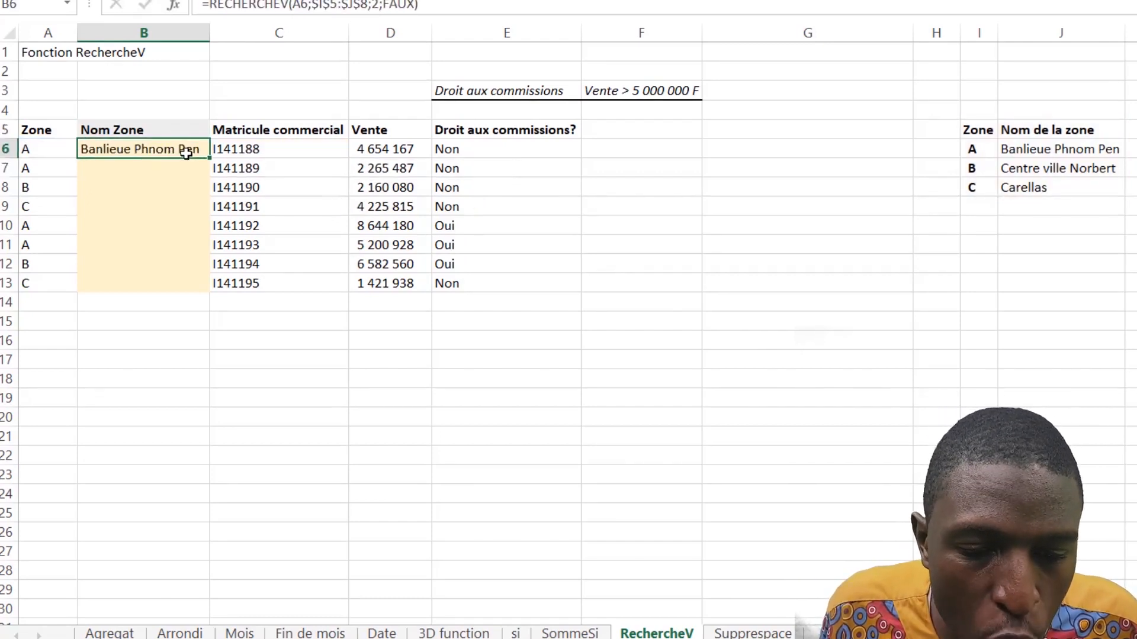
left_click_drag(210, 158, 210, 290)
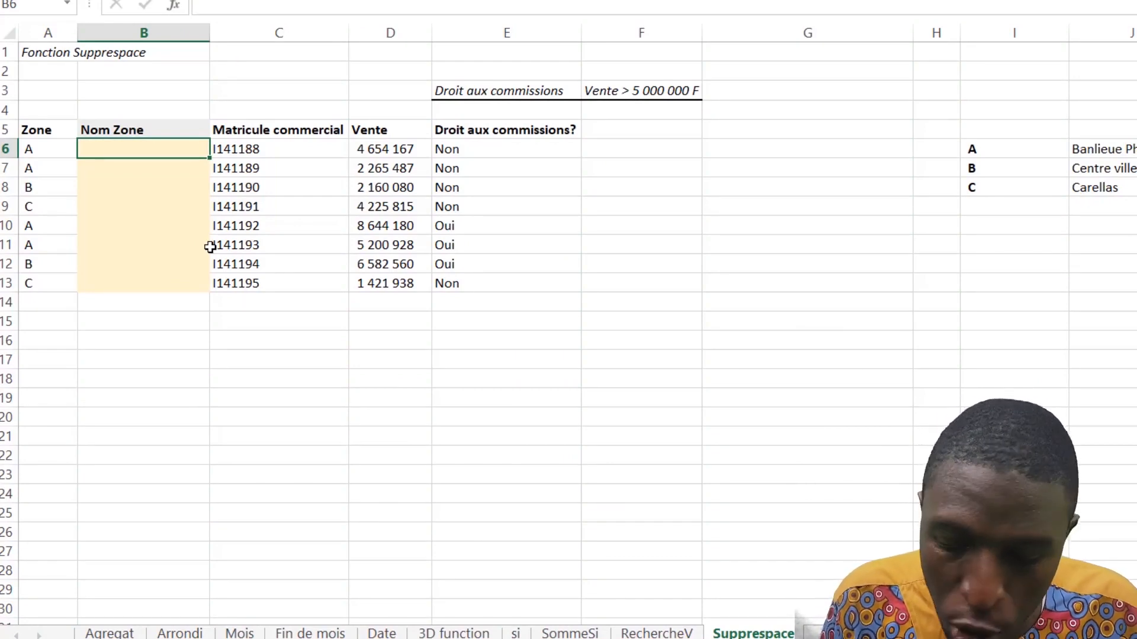
On the Supprespace sheet, start a RECHERCHEV formula in B6 with lookup value A6 and table $I$6:$J$9.
type("=")
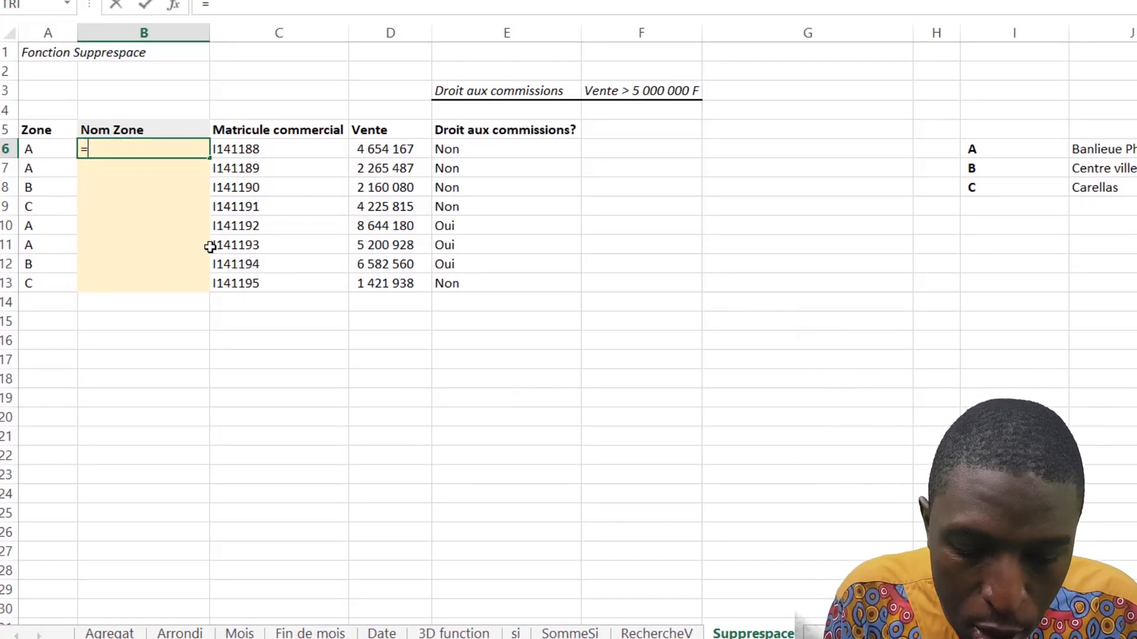
type("rech")
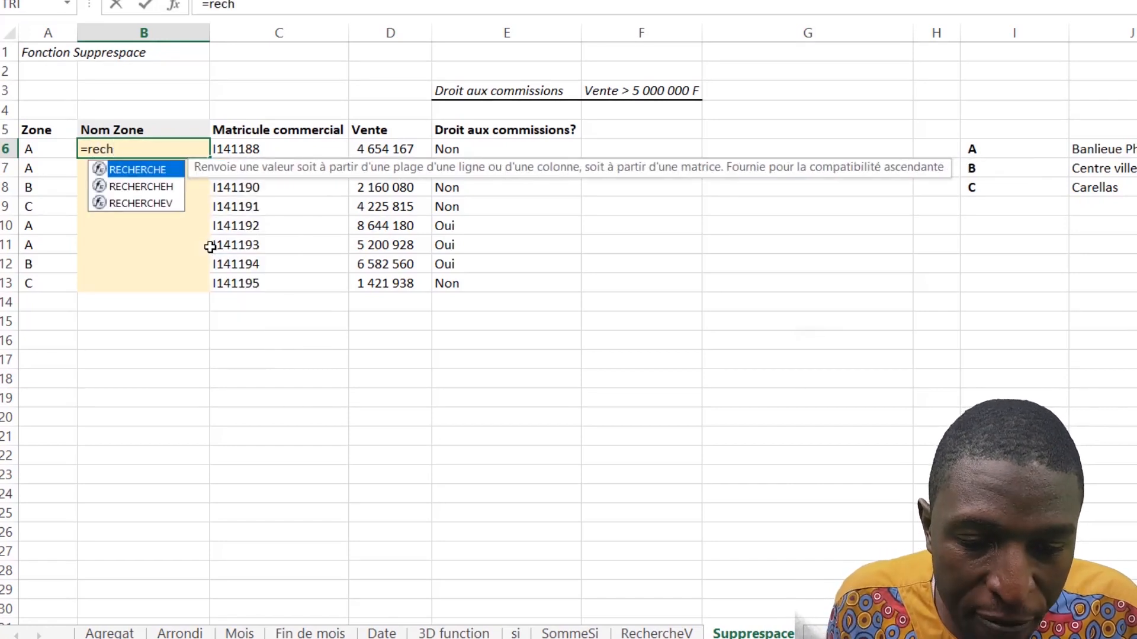
double_click(151, 204)
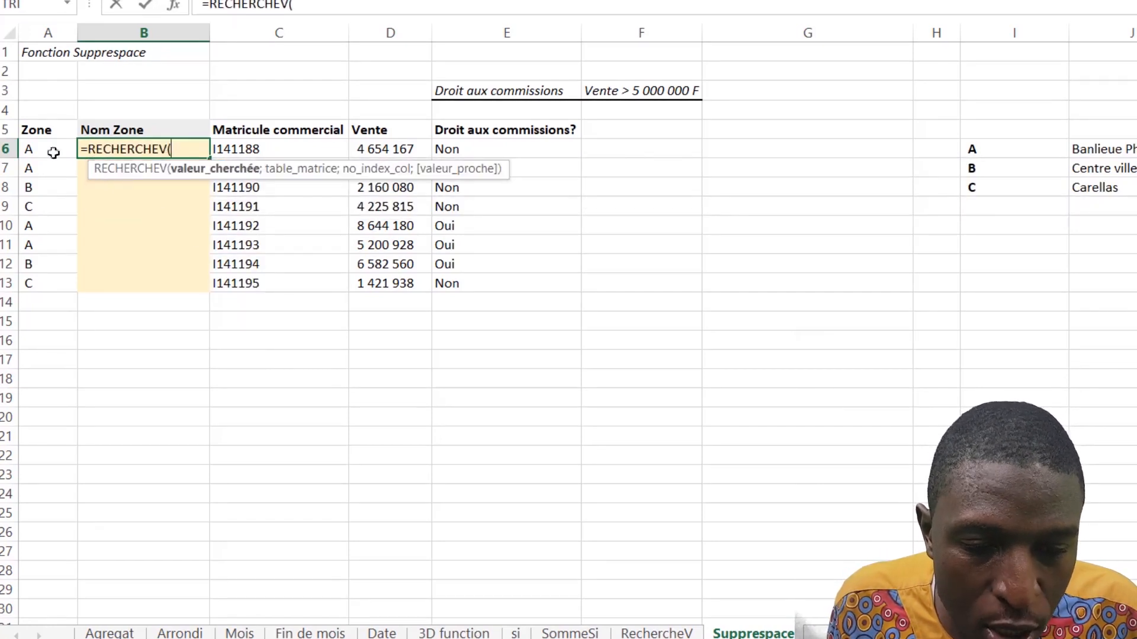
left_click(31, 148)
type(";")
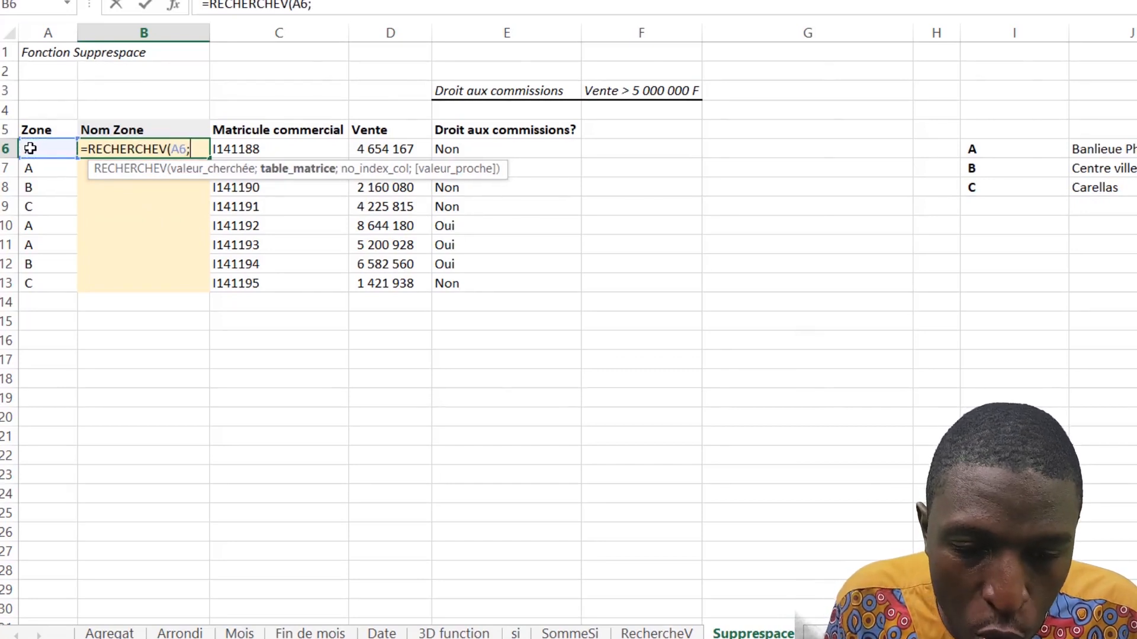
left_click_drag(1026, 148, 1129, 198)
key("F4")
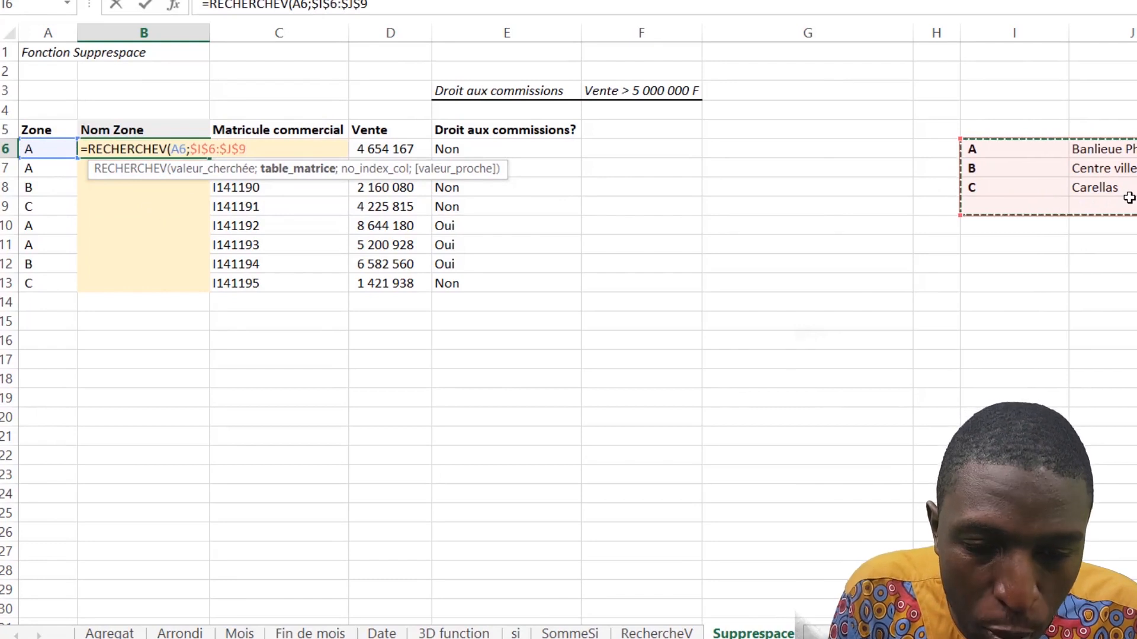
Finish the B6 lookup with column index 2 and FAUX, and fill it down through B13.
type(";")
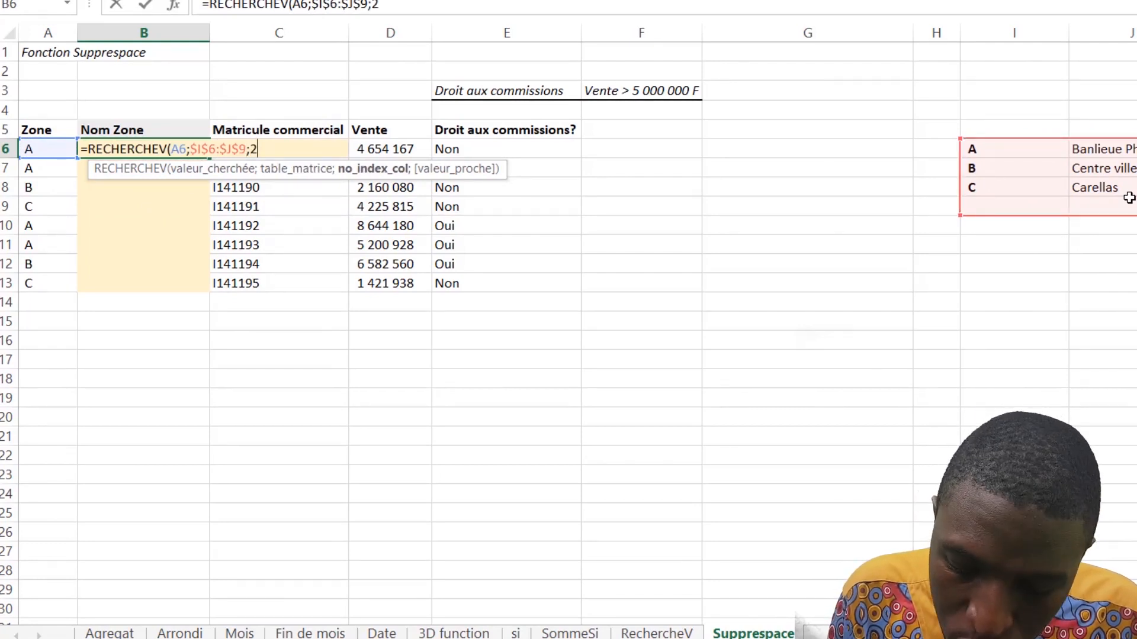
type("2;")
key("Down")
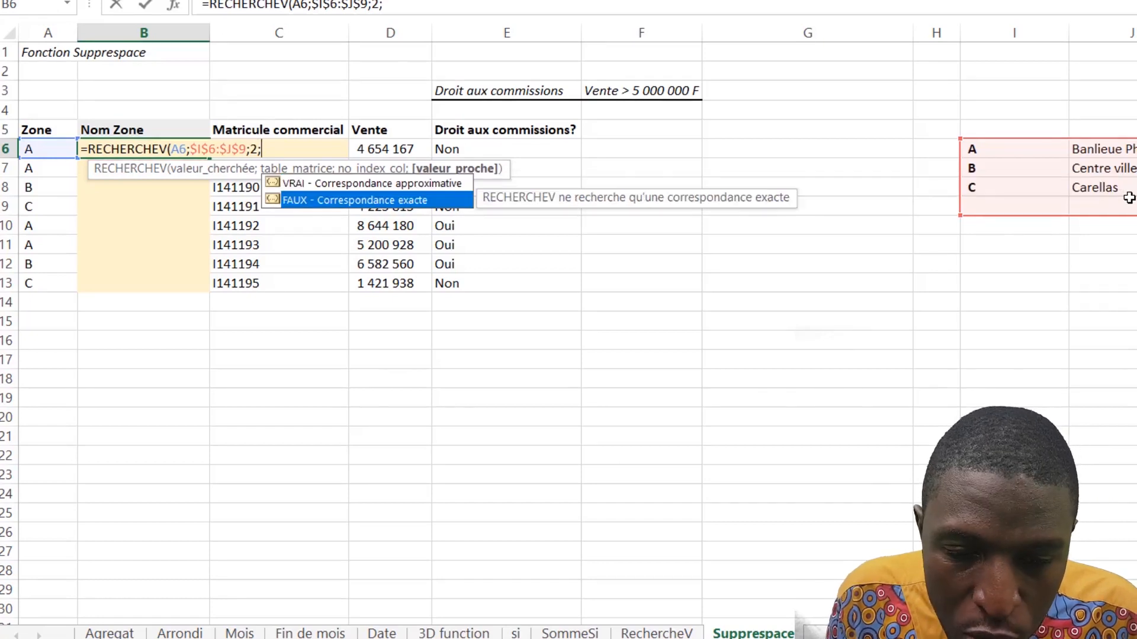
key("Tab")
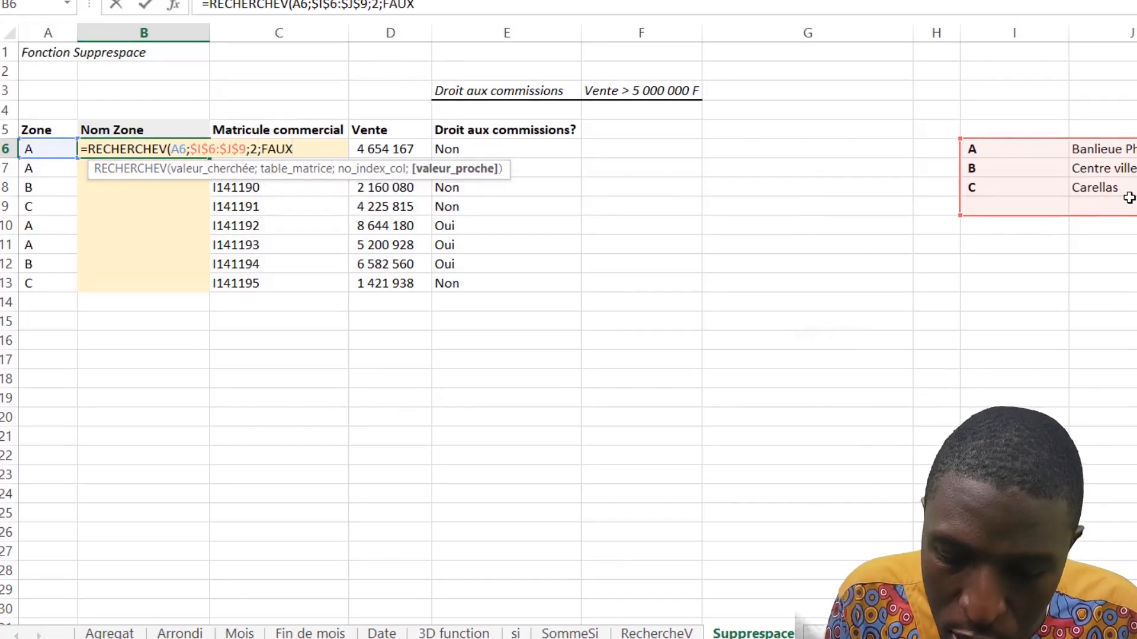
key("ctrl+Return")
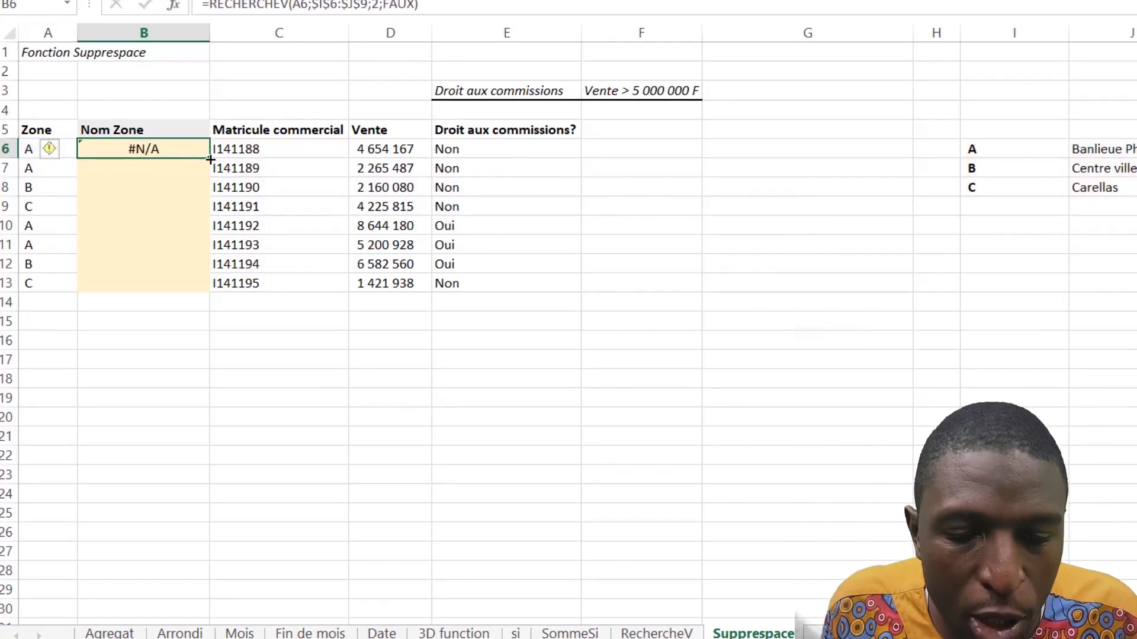
left_click_drag(209, 158, 209, 286)
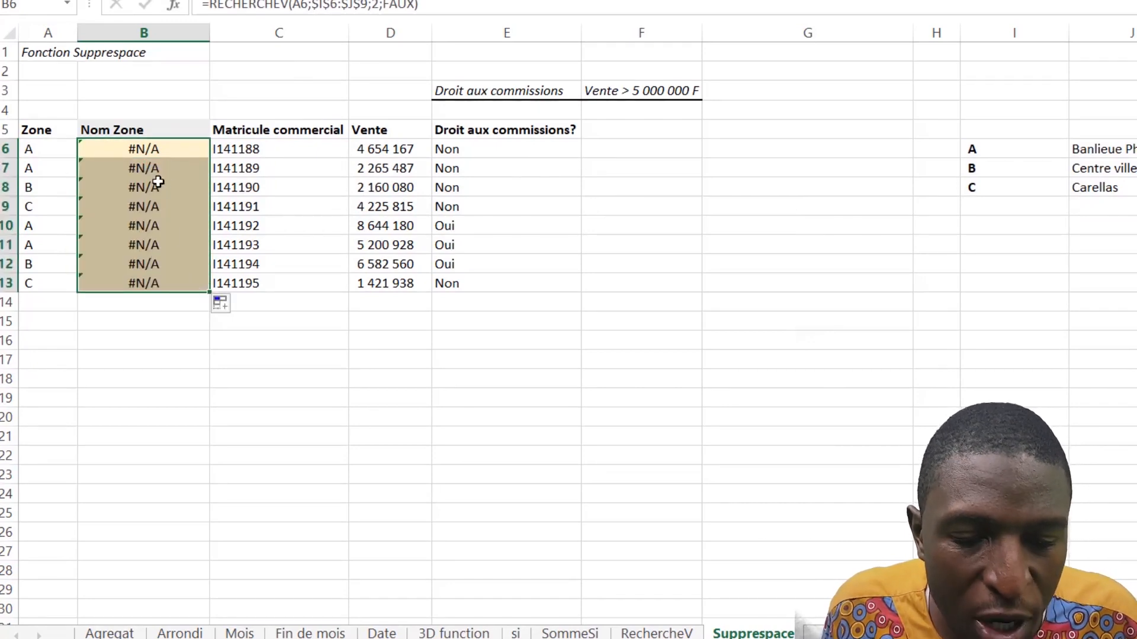
Inspect the zone code in A6 for extra spaces and check the lookup formula in B6.
left_click(168, 149)
left_click(36, 150)
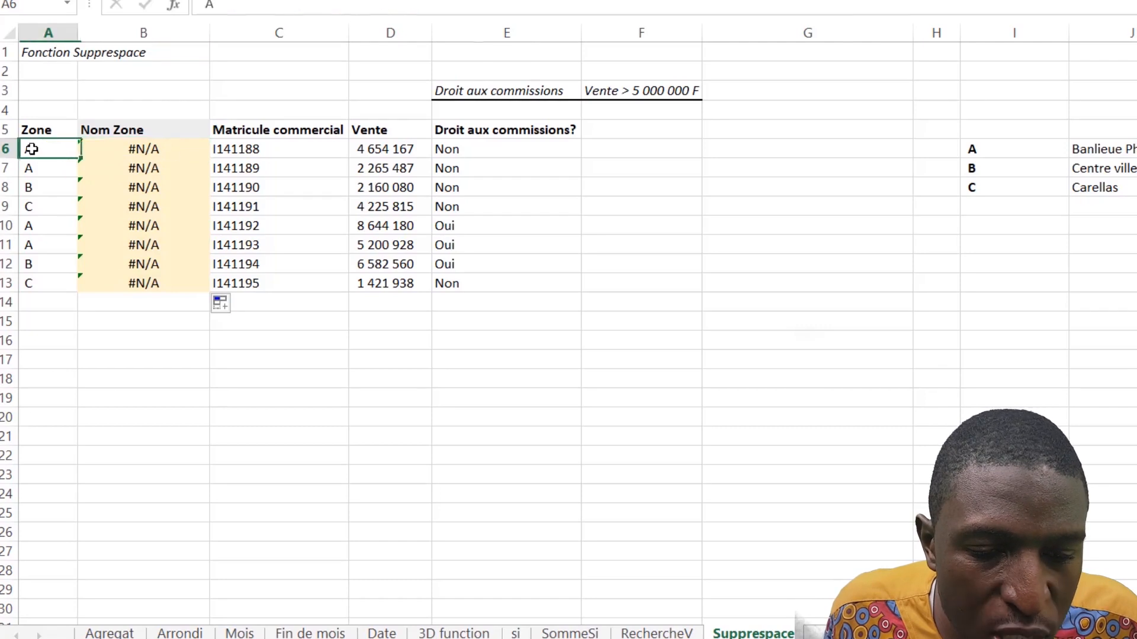
double_click(50, 149)
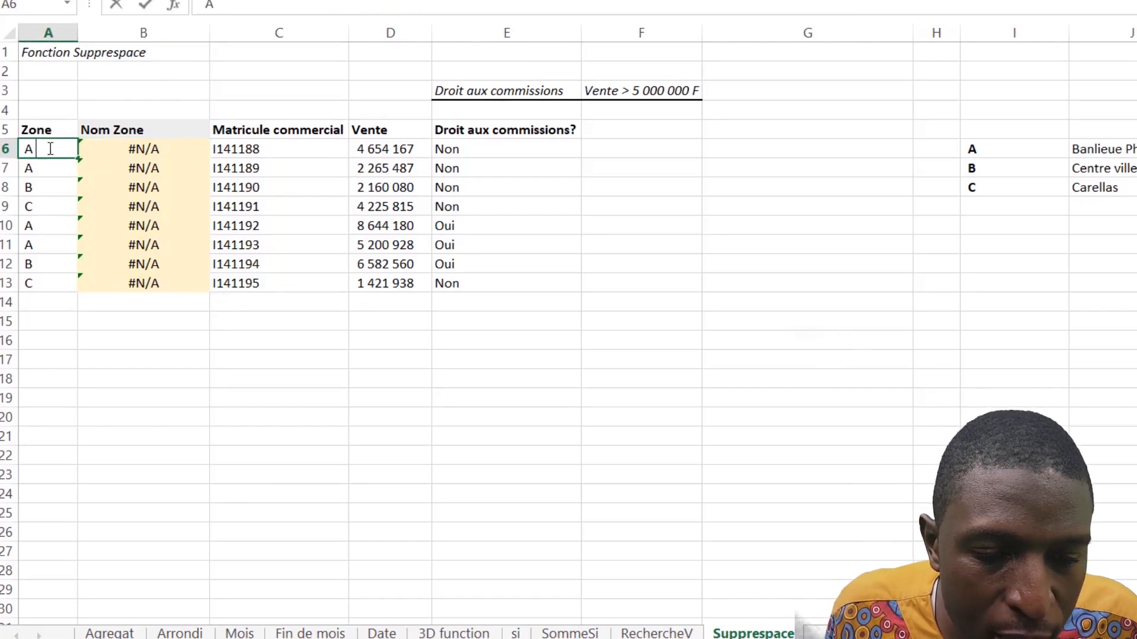
left_click_drag(37, 149, 17, 150)
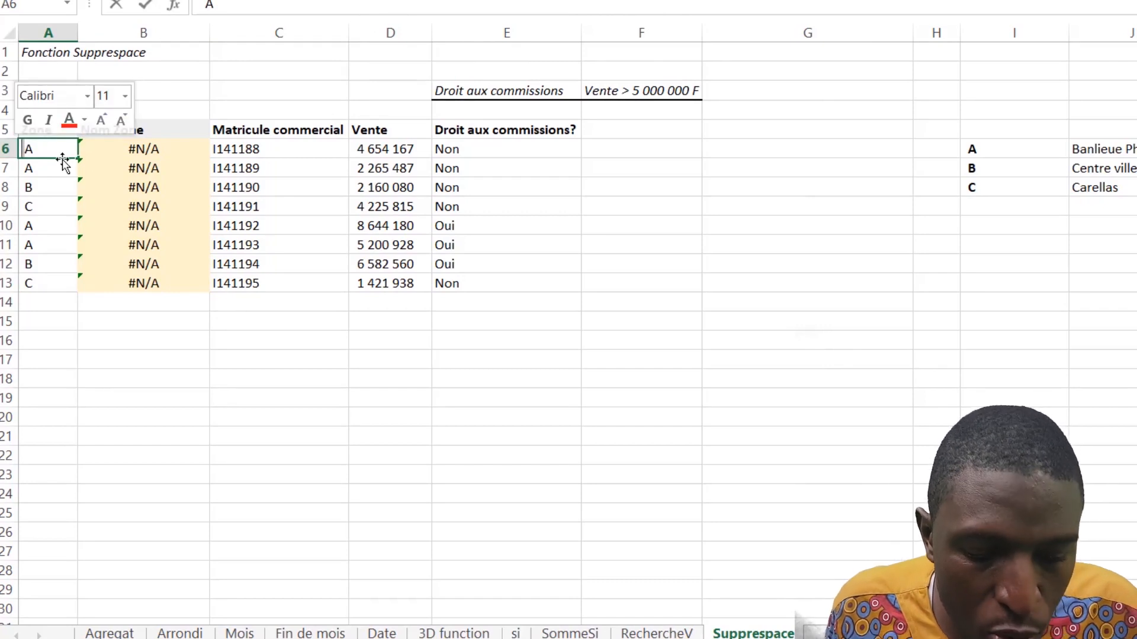
key("Escape")
left_click(135, 149)
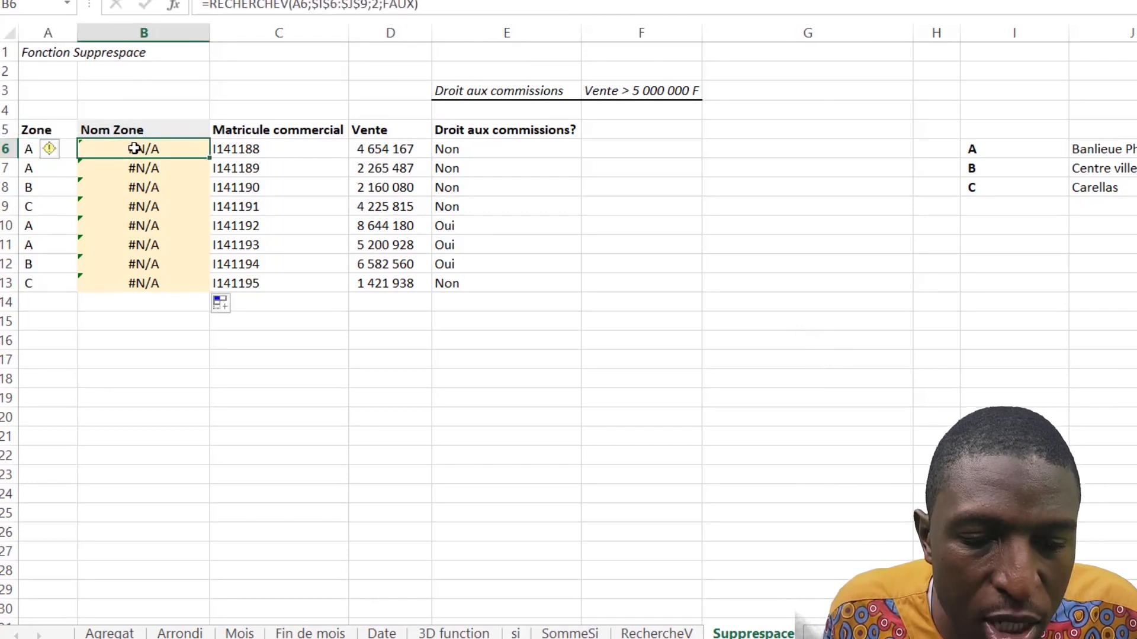
double_click(135, 149)
key("Escape")
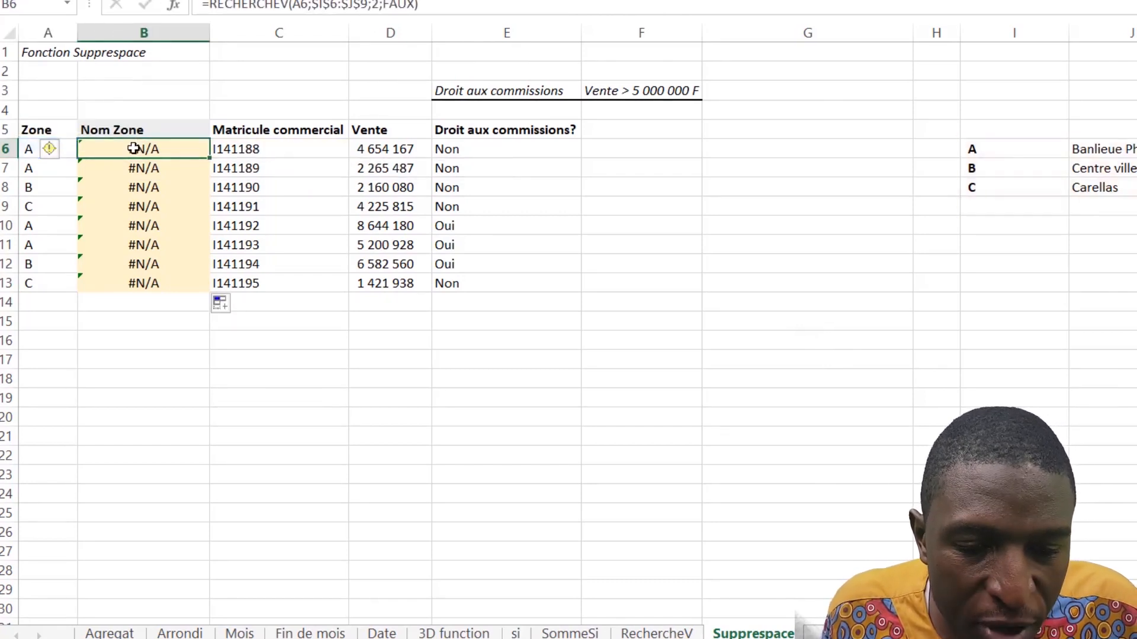
Replace the lookup formulas in B6:B13 with =SUPPRESPACE(A6), entered in B6 and filled down through B13.
left_click_drag(136, 148, 136, 289)
key("Delete")
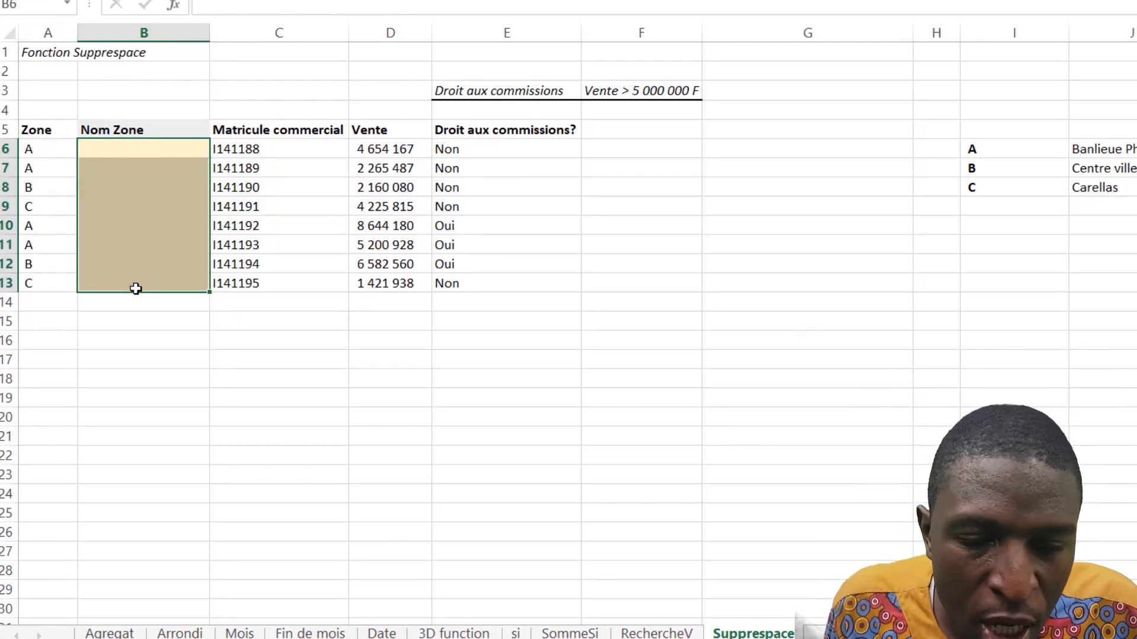
left_click(145, 150)
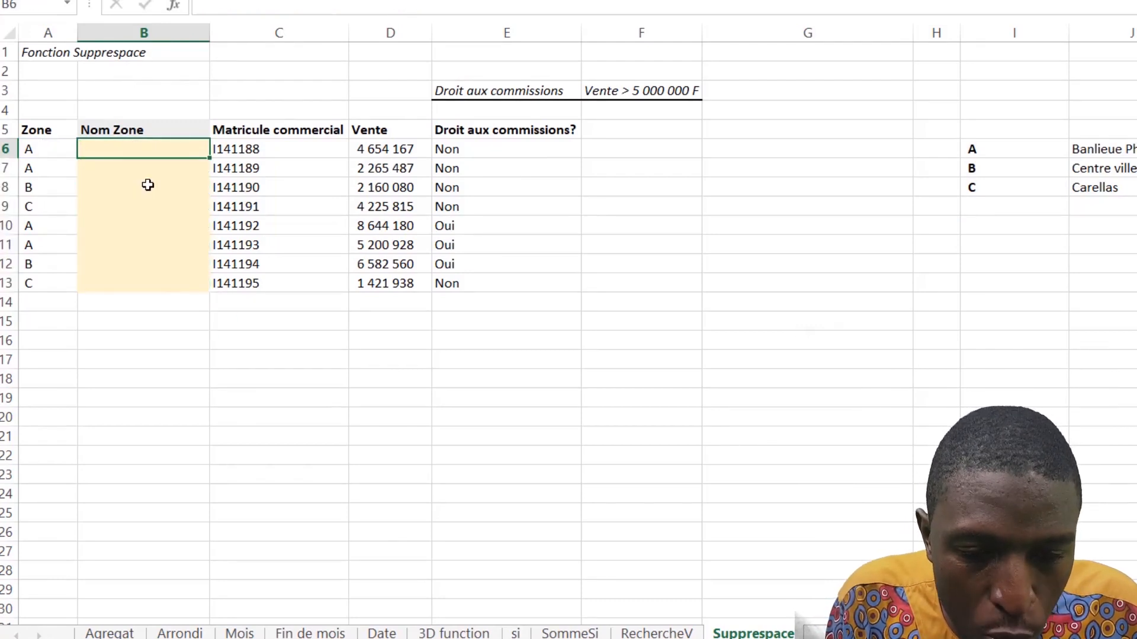
type("s")
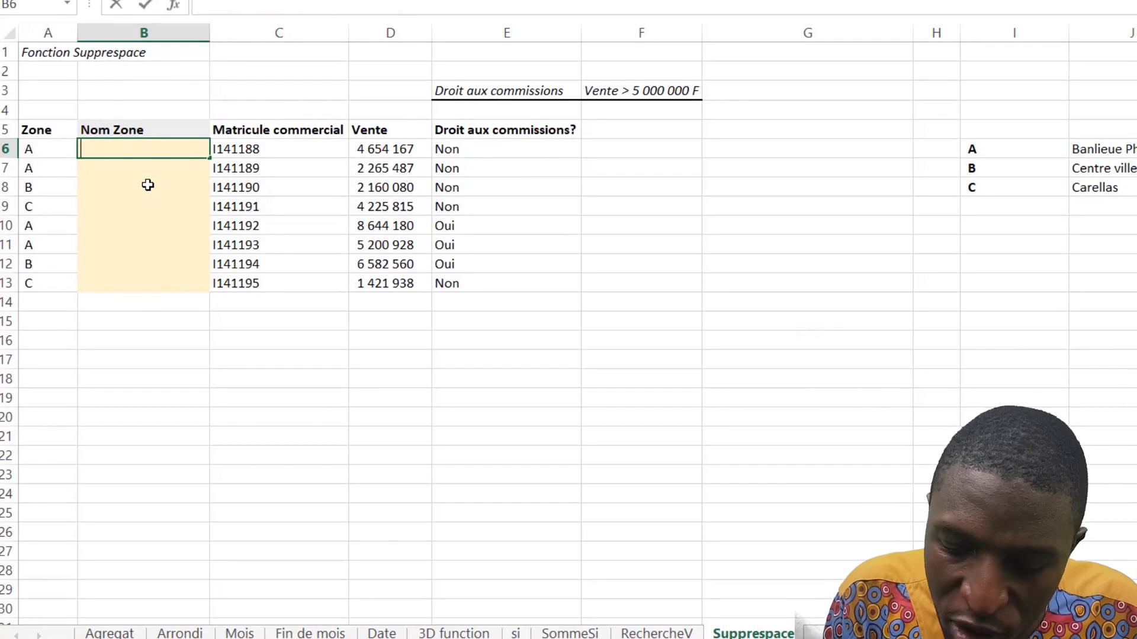
type("=su")
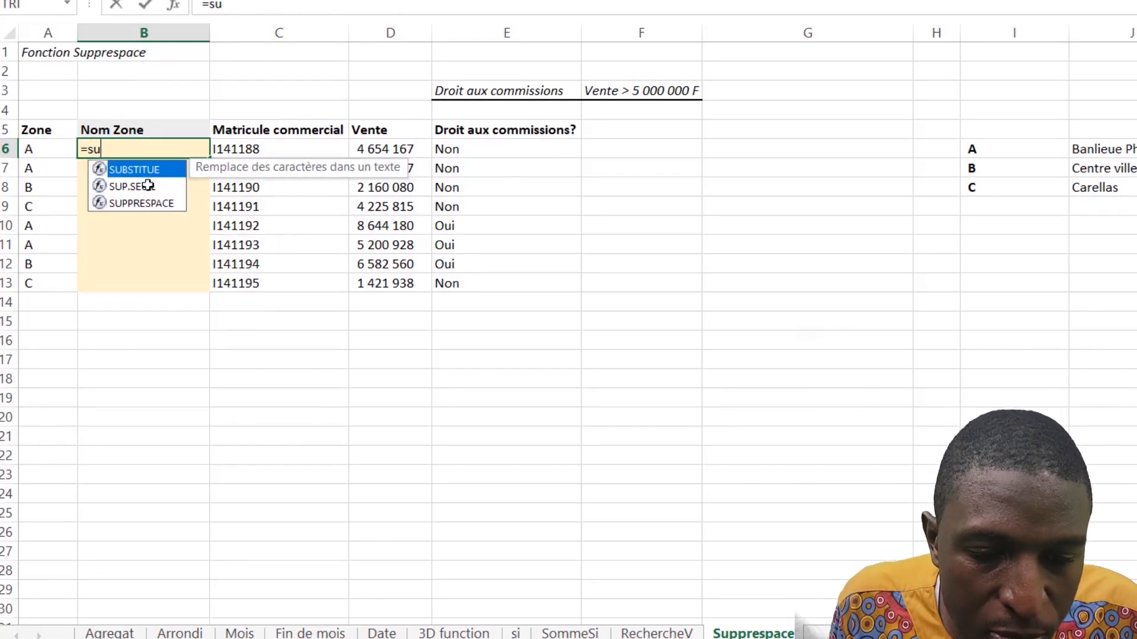
double_click(151, 203)
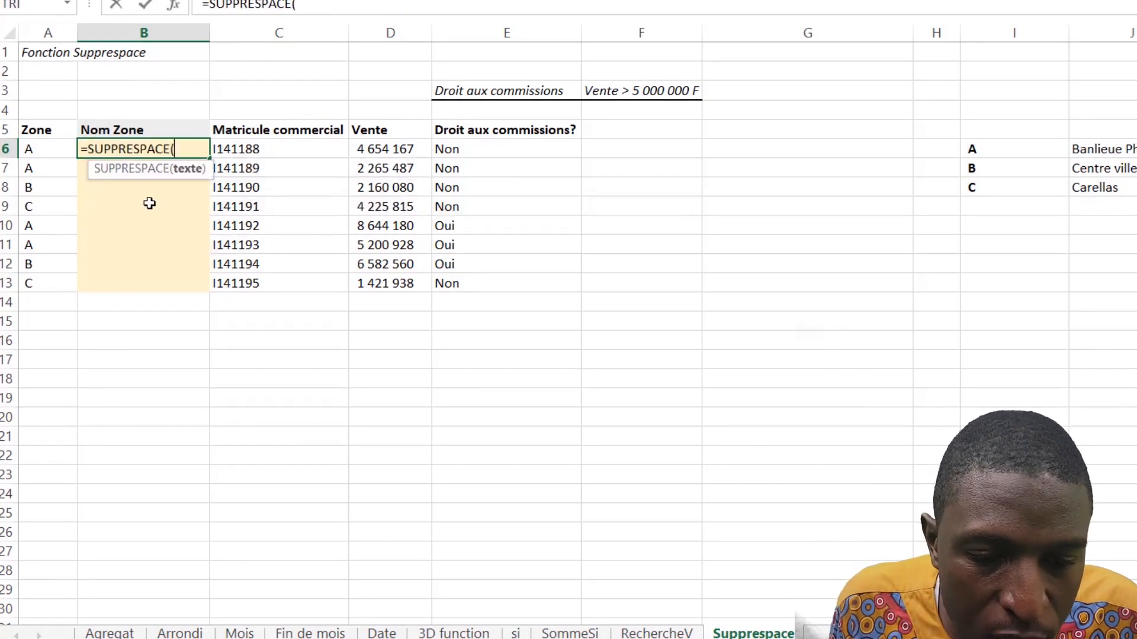
left_click(41, 152)
type(")")
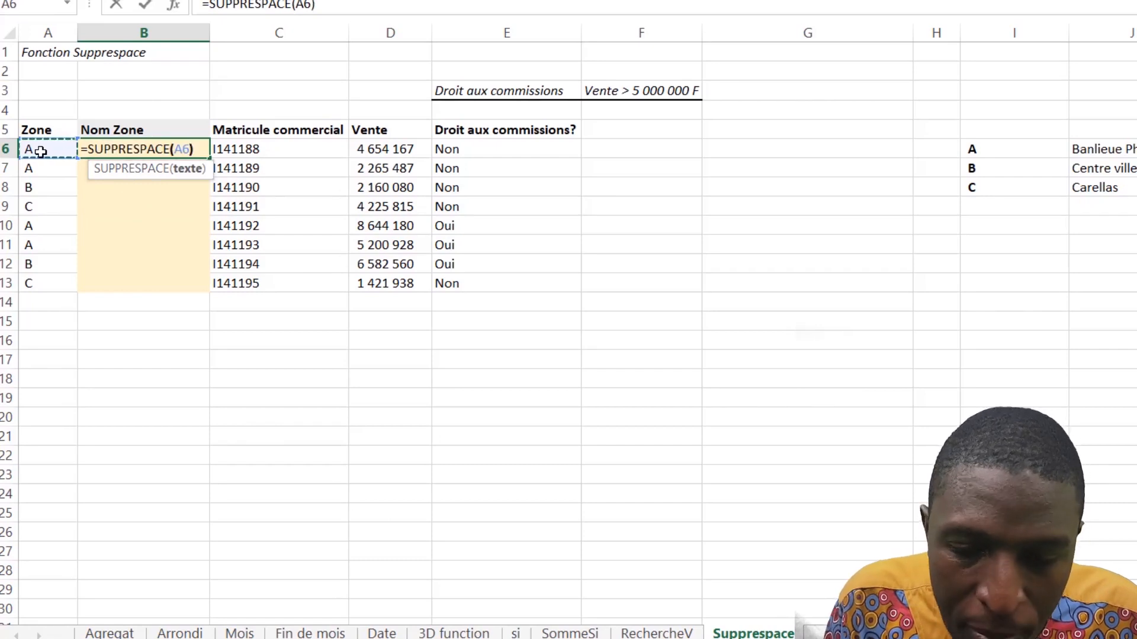
key("Return")
left_click(176, 151)
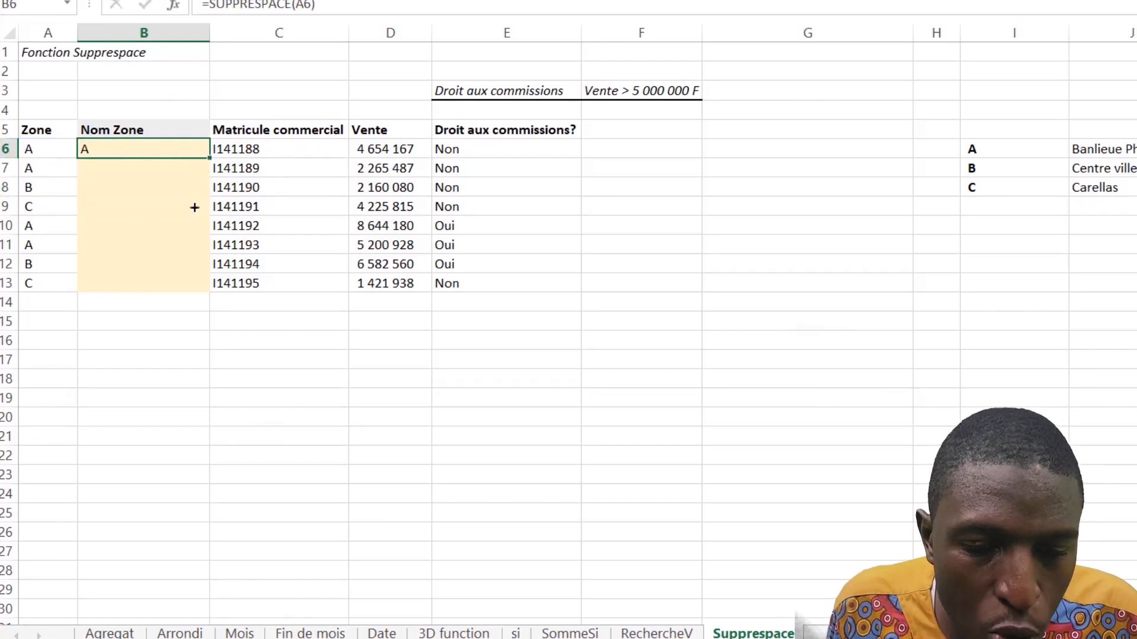
left_click_drag(194, 207, 190, 286)
Wrap the B6 formula in RECHERCHEV so that SUPPRESPACE(A6) serves as its lookup value.
left_click(112, 150)
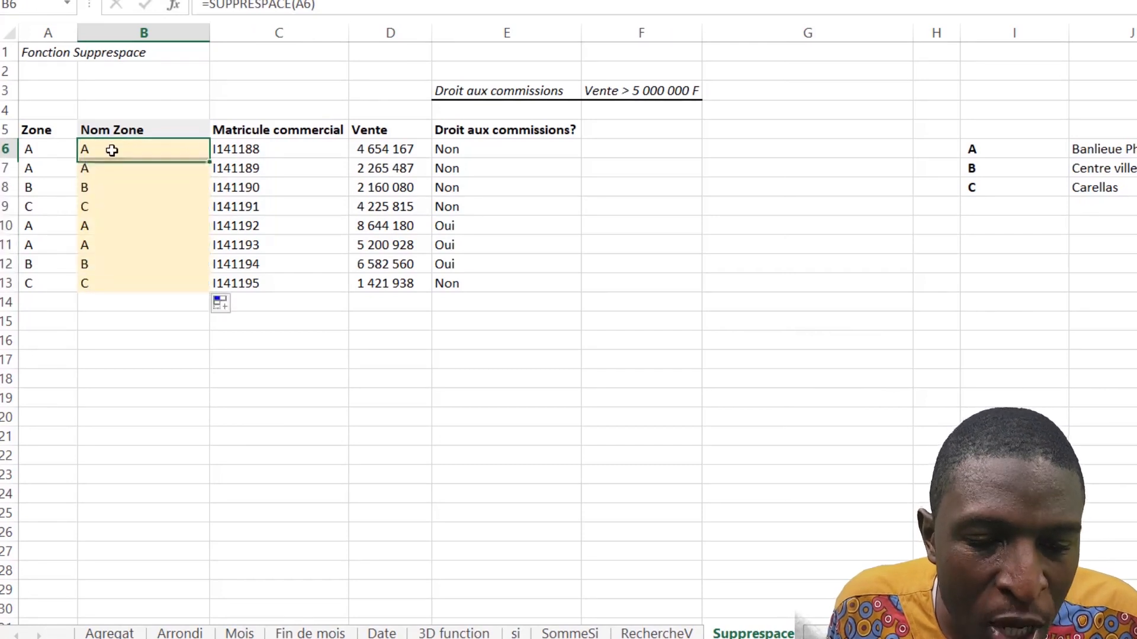
double_click(112, 150)
left_click(87, 148)
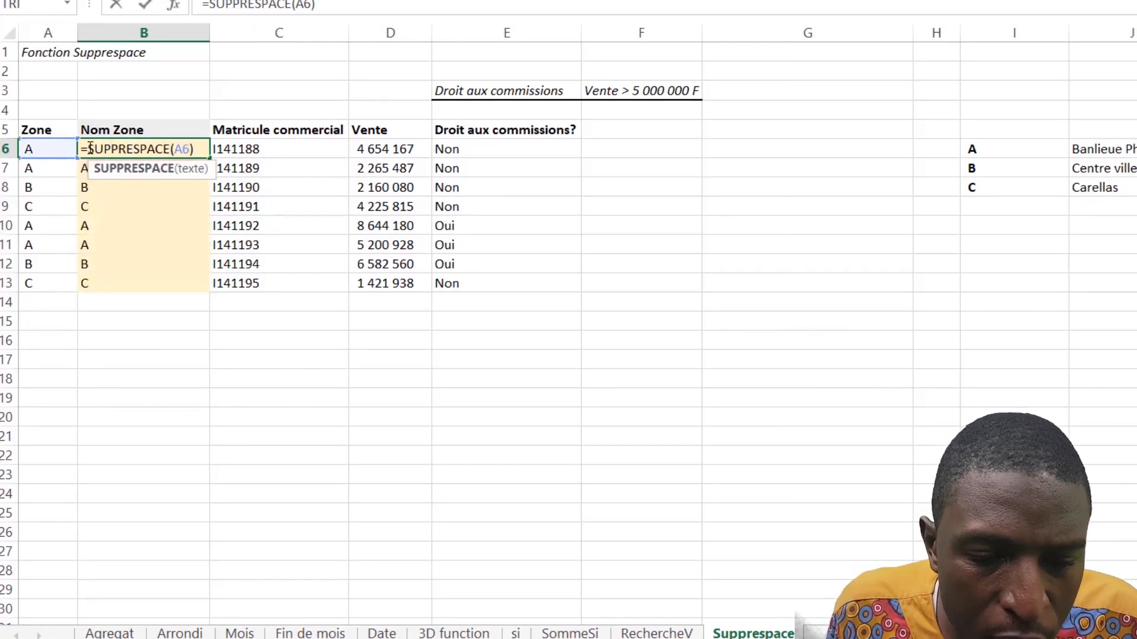
type("rech")
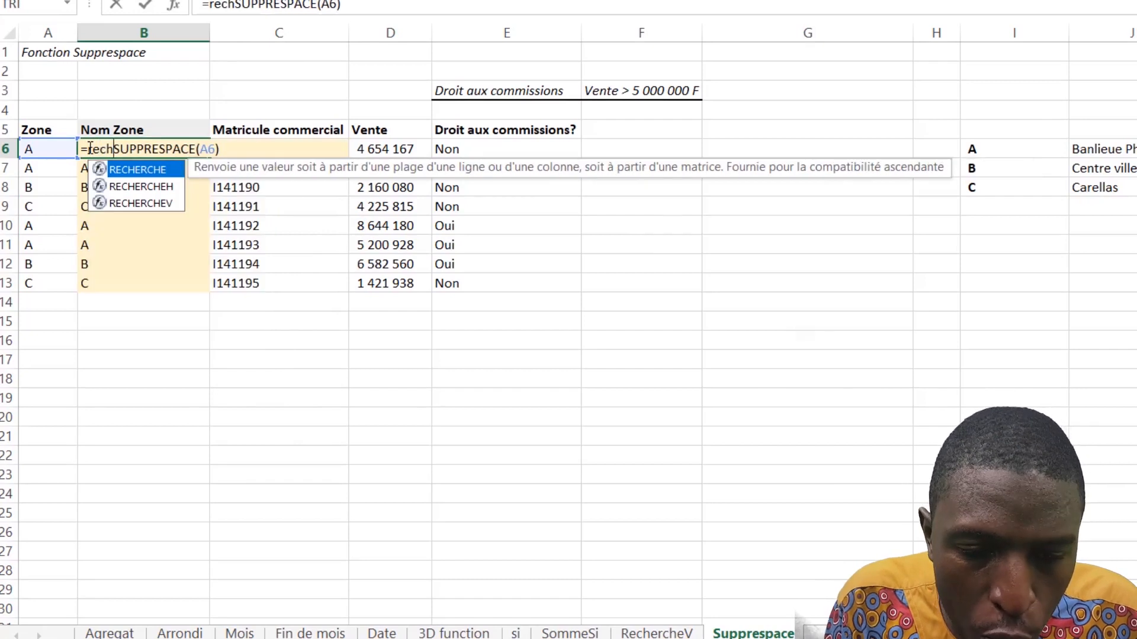
key("Down")
key("Down")
key("Tab")
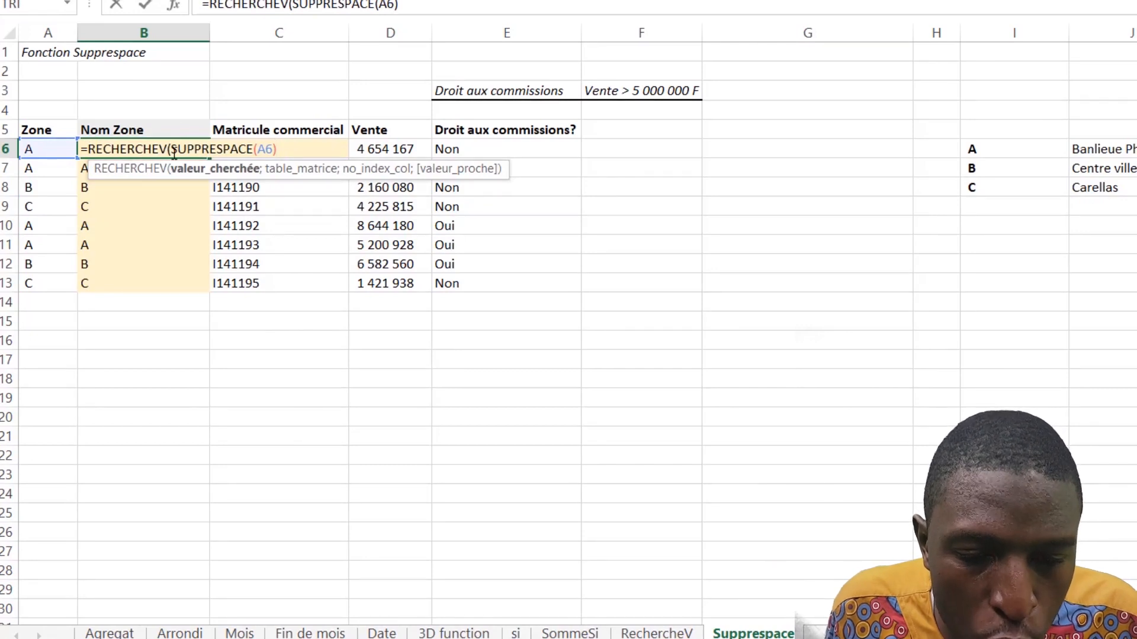
left_click_drag(174, 148, 301, 145)
left_click(292, 146)
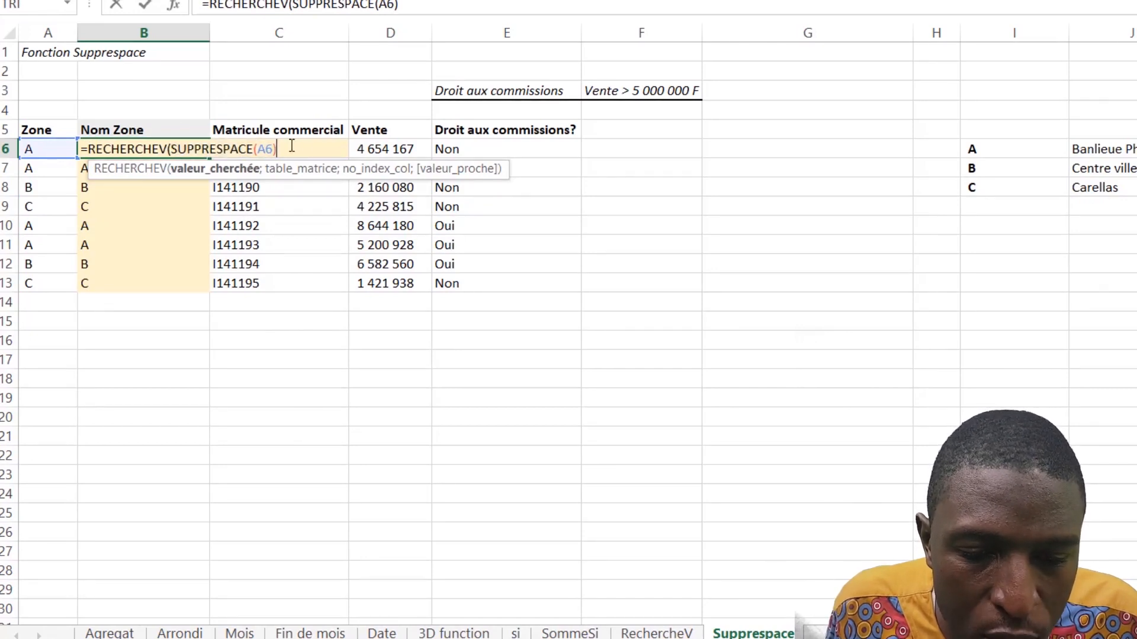
Complete the B6 lookup with table $I$6:$J$8, column index 2 and exact match FAUX, and fill it down through B13.
type(";")
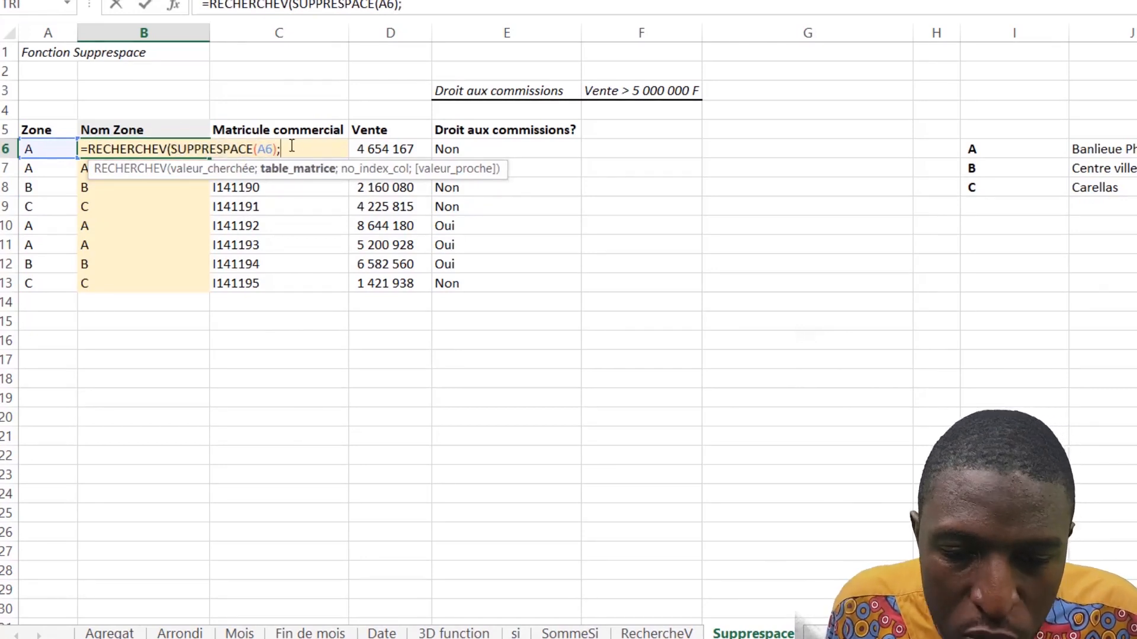
left_click_drag(1034, 150, 1115, 187)
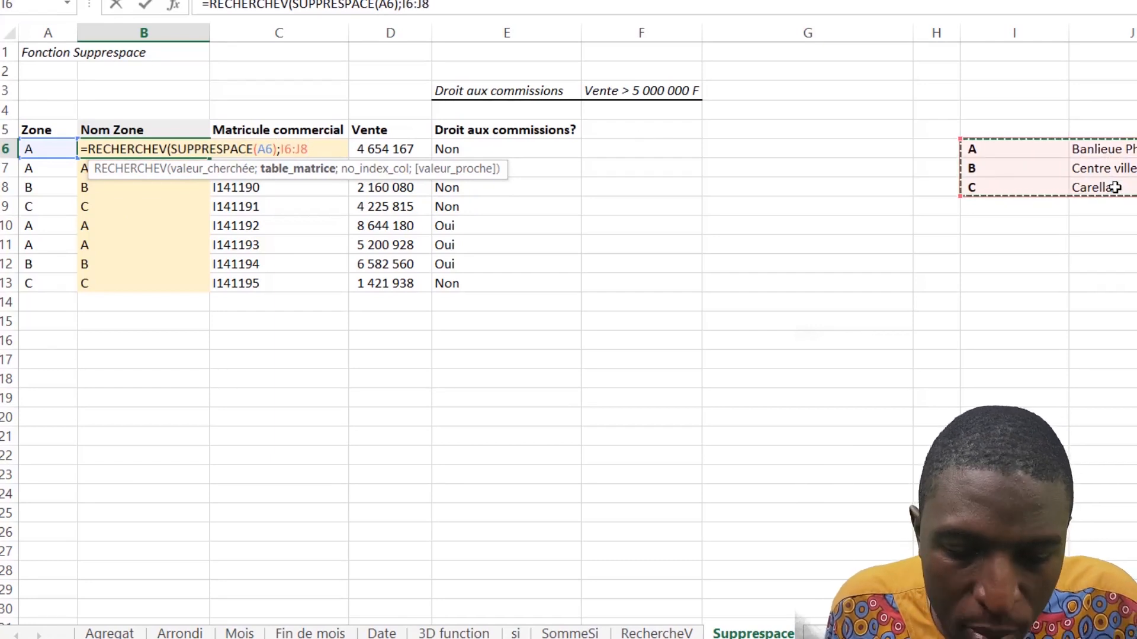
key("F4")
type(";")
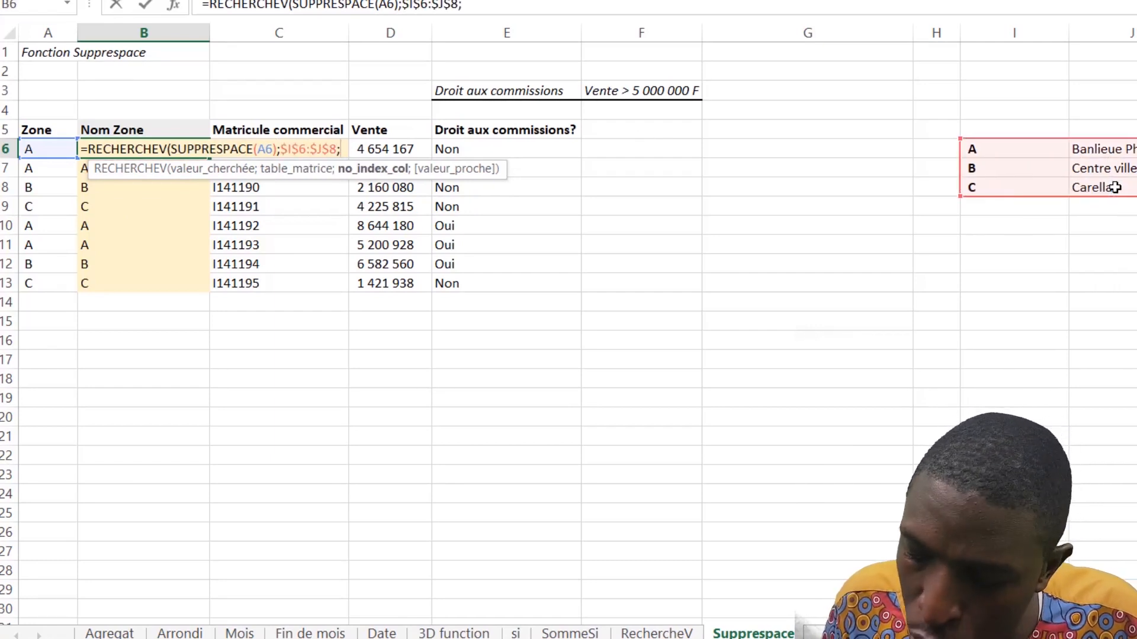
type("2;")
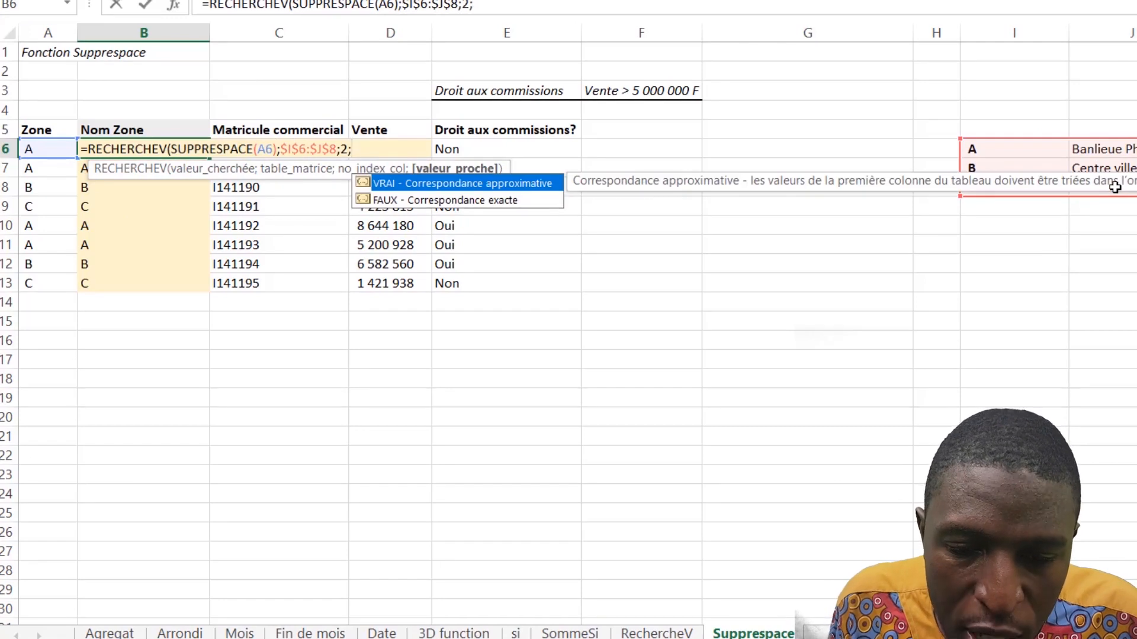
type("FAUX")
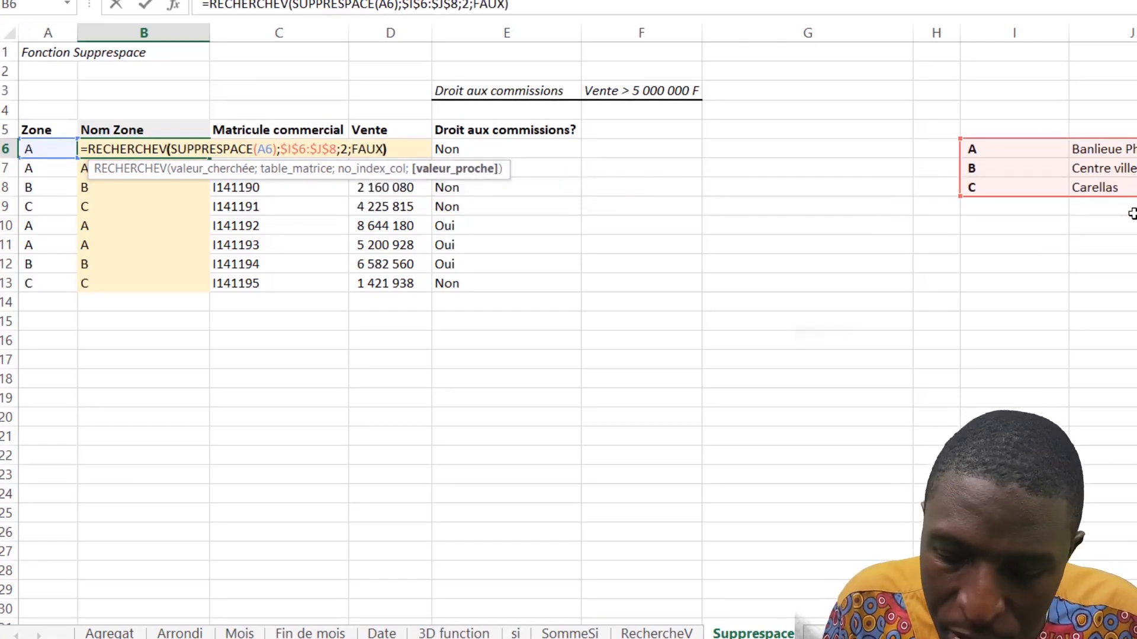
key("Return")
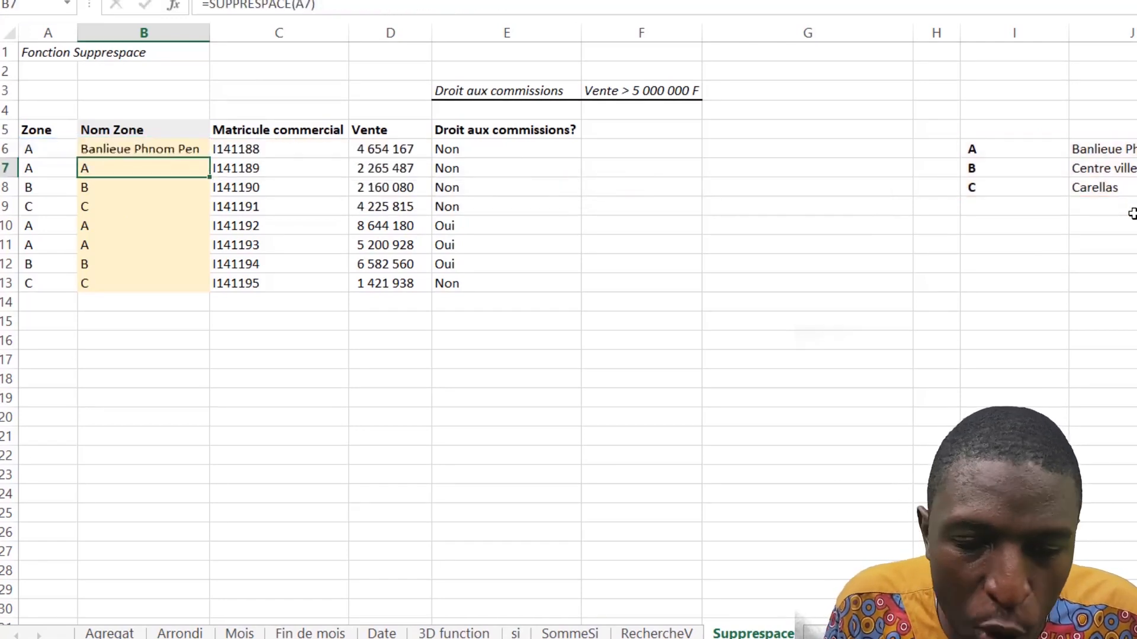
left_click(172, 150)
double_click(210, 158)
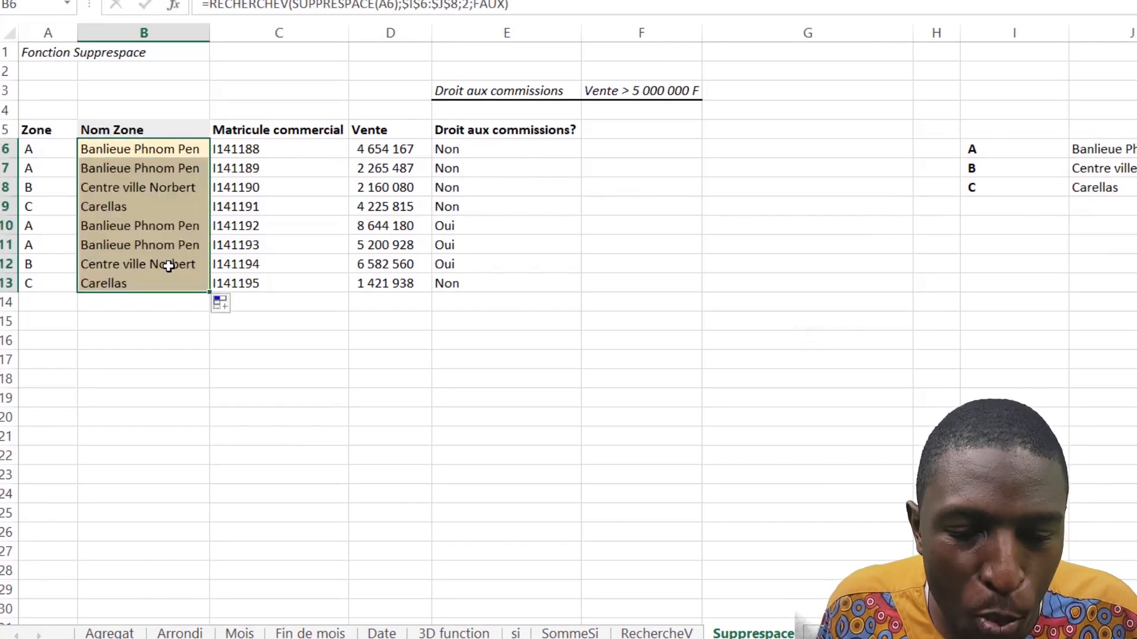